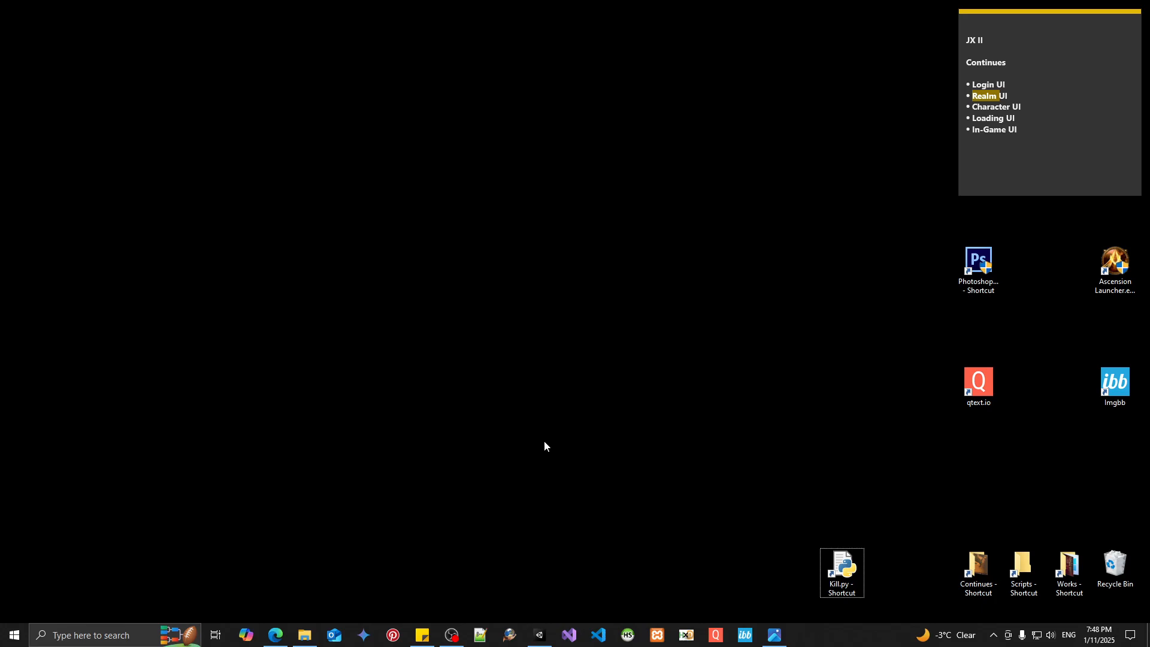
# Step: Switch to the Unity editor, widen the Game view, and examine the full layout of _ingame_map_31
pyautogui.click(539, 637)
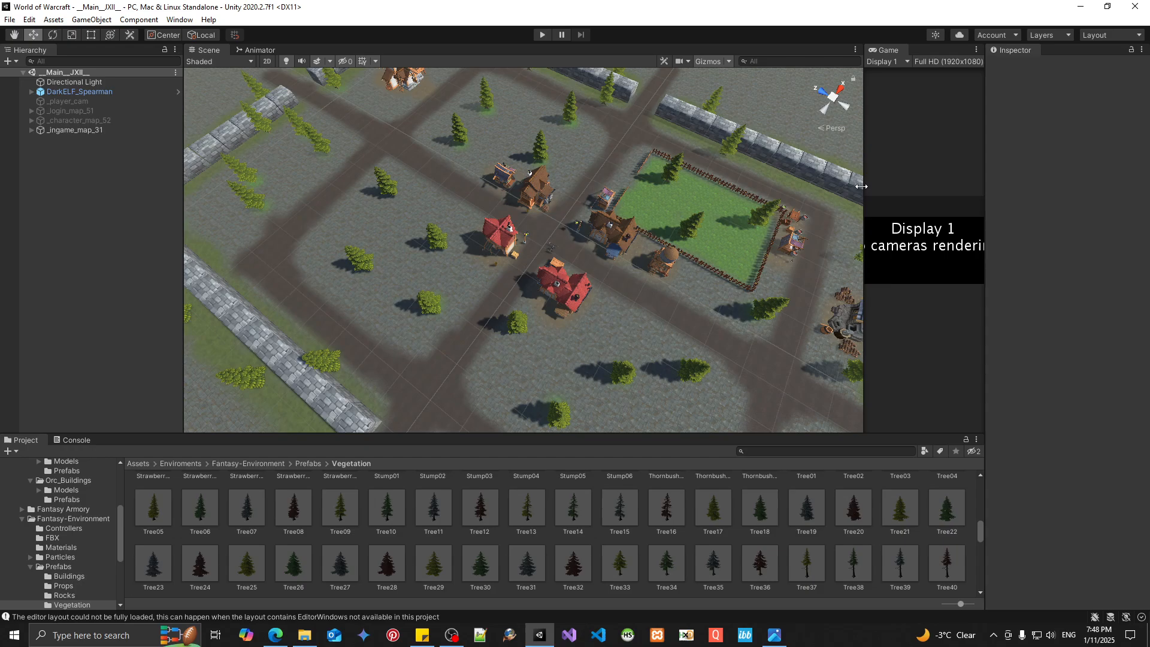
pyautogui.moveTo(860, 186); pyautogui.dragTo(743, 185)
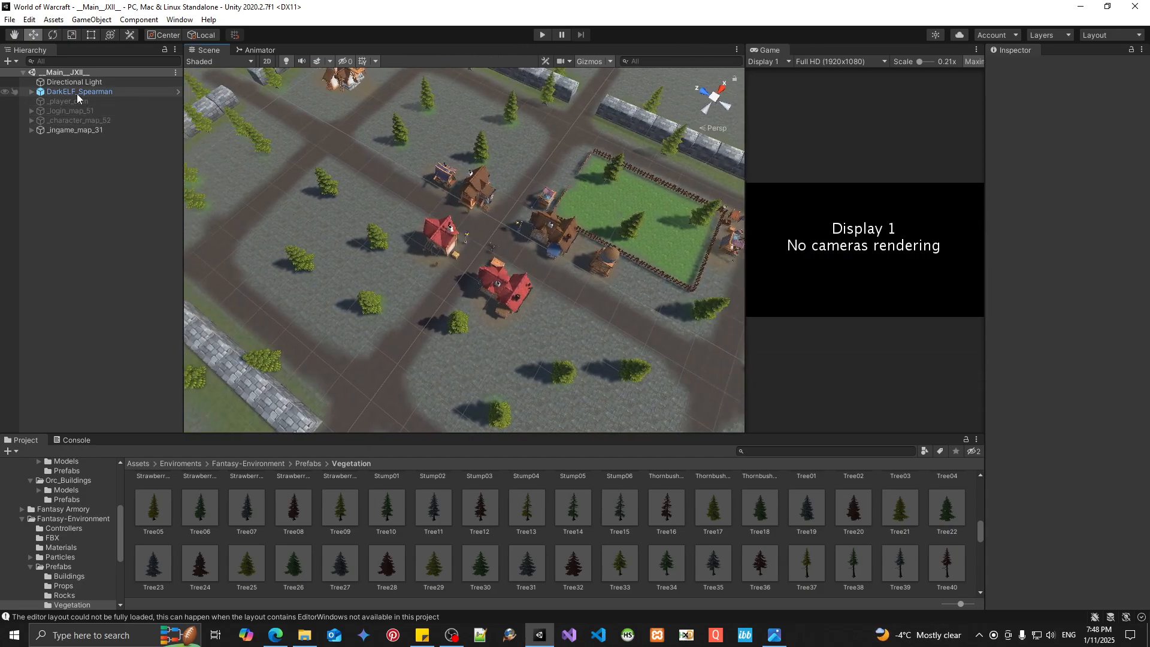
pyautogui.click(71, 130)
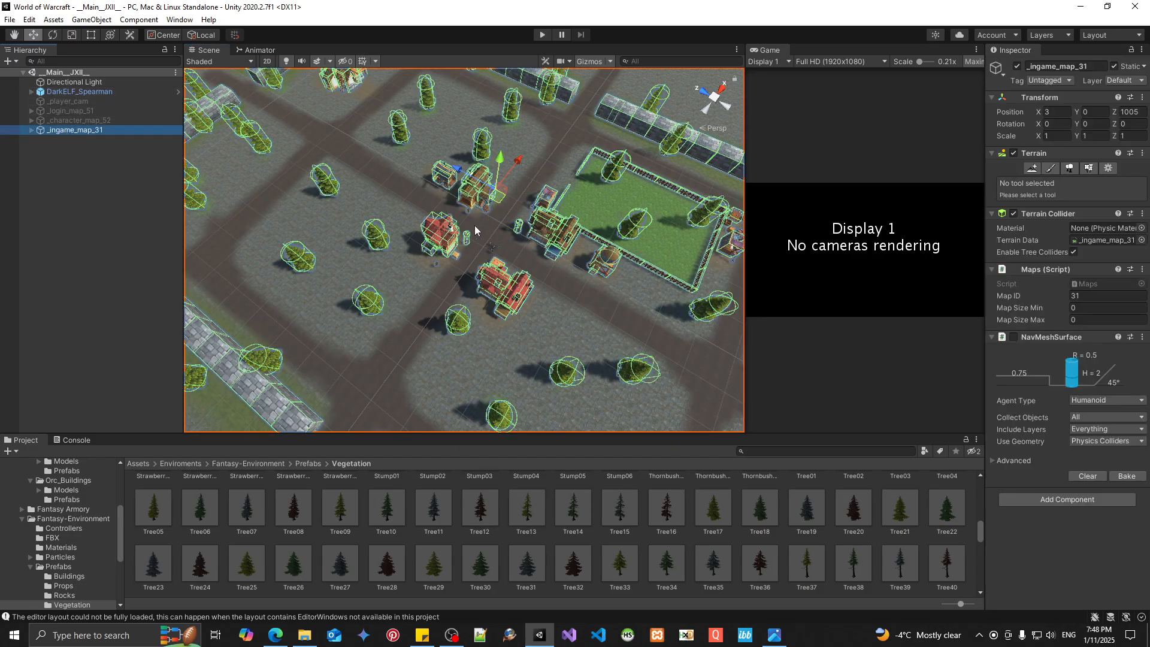
pyautogui.scroll(-10, 437, 220)
pyautogui.scroll(8, 438, 219)
pyautogui.scroll(-8, 438, 219)
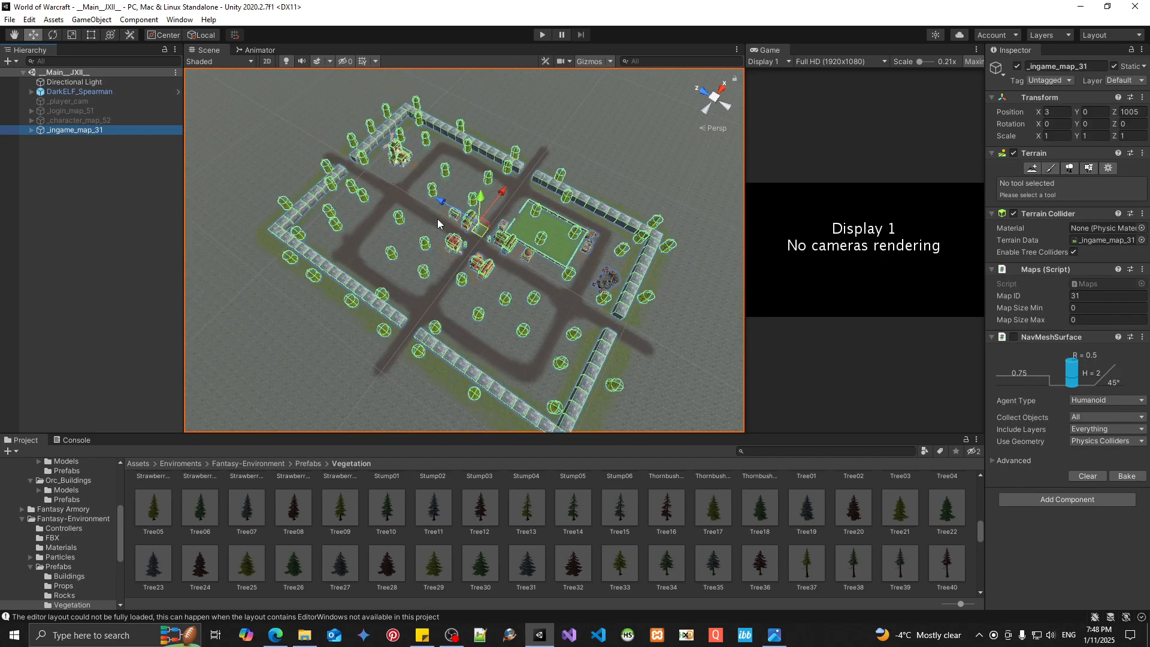
pyautogui.scroll(-3, 438, 224)
pyautogui.scroll(-2, 437, 224)
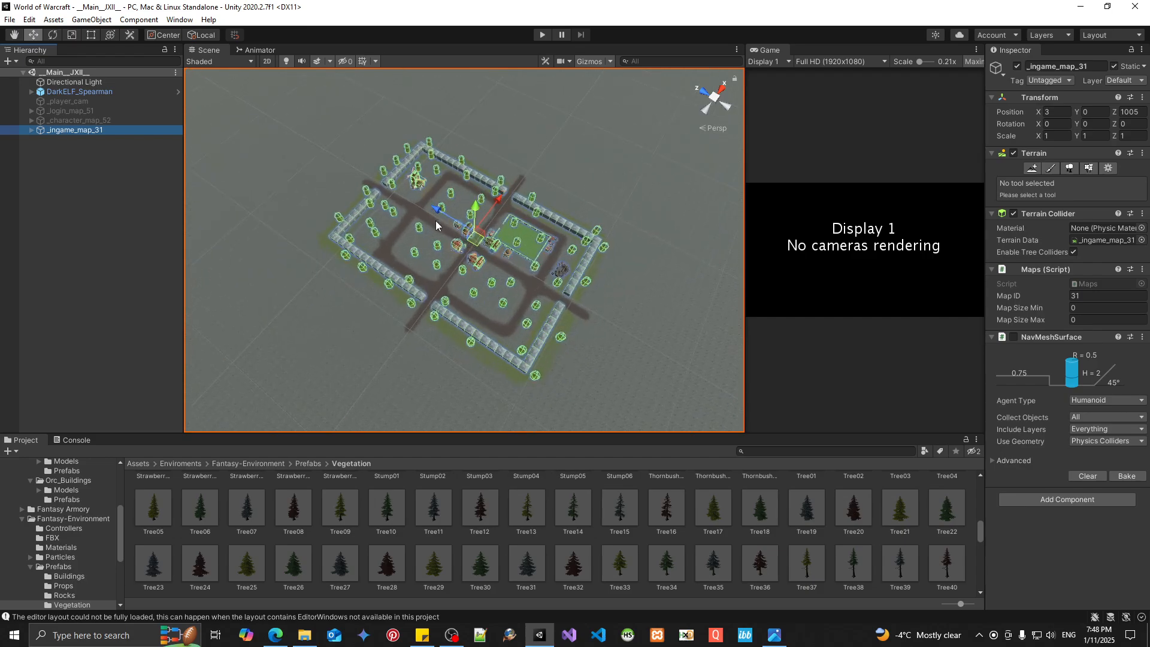
# Step: Deactivate _ingame_map_31 and activate _login_map_51 in the scene
pyautogui.click(1018, 67)
pyautogui.click(67, 111)
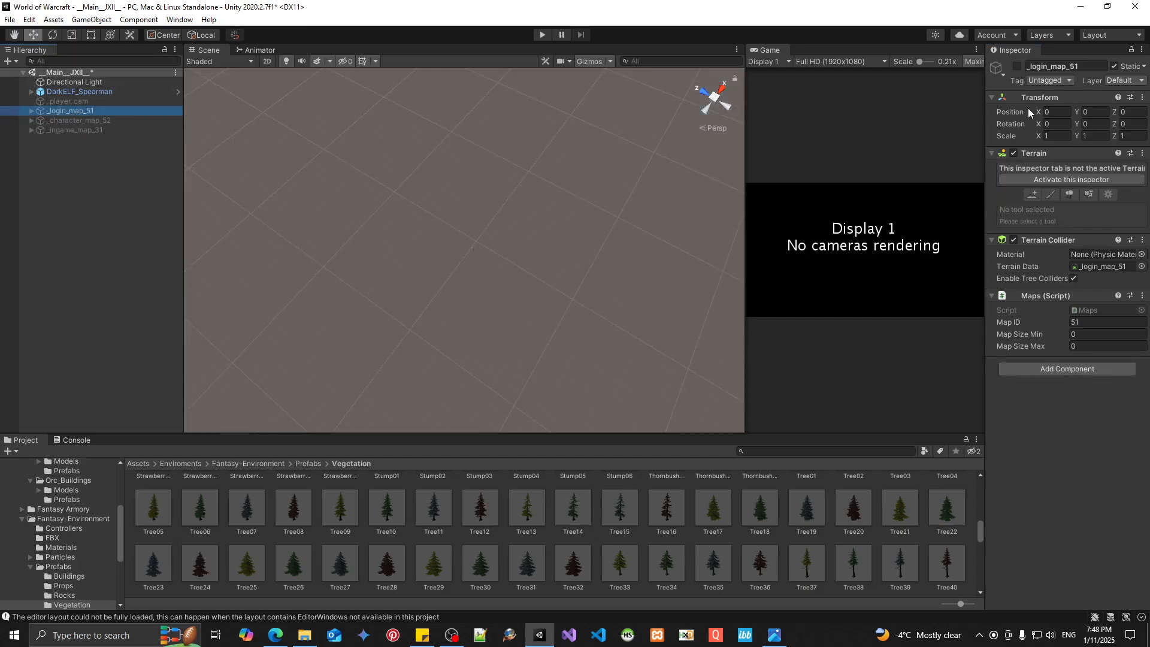
pyautogui.click(1017, 66)
# Step: Play-test the login map in an enlarged Game view, stop playback, and make the Game view narrow again
pyautogui.moveTo(747, 182); pyautogui.dragTo(218, 194)
pyautogui.click(542, 35)
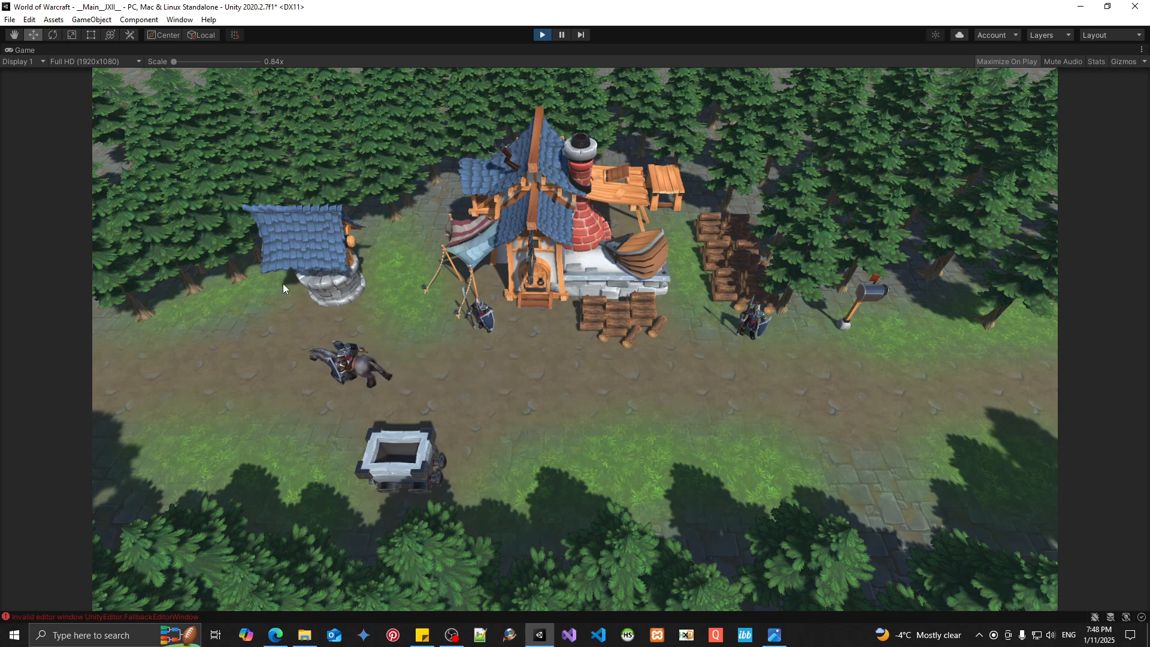
pyautogui.click(542, 35)
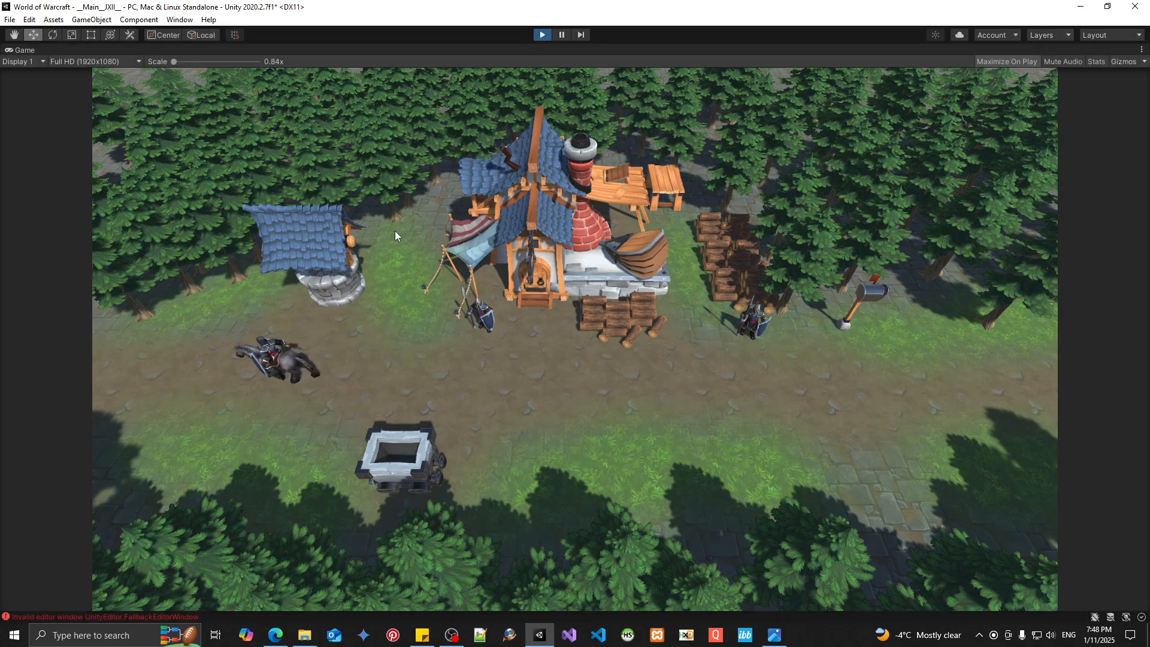
pyautogui.moveTo(242, 213); pyautogui.dragTo(704, 234)
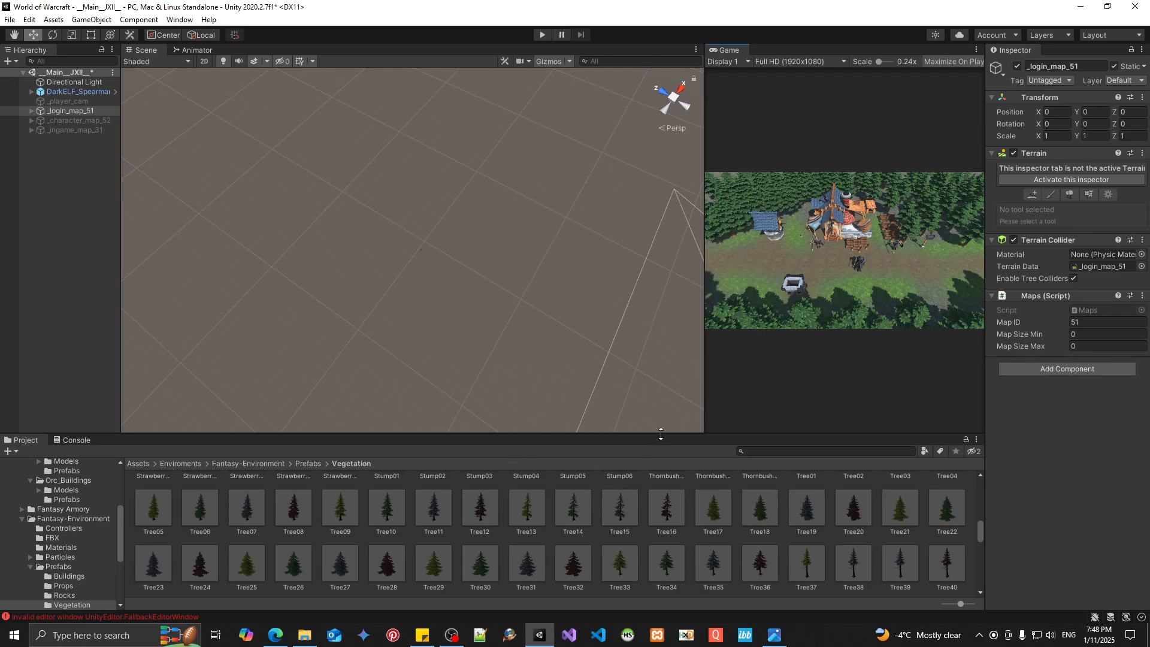
# Step: Collapse the Fantasy-Environment and Enviroments folders in the project's asset tree and adjust the asset browser's height
pyautogui.moveTo(660, 433); pyautogui.dragTo(663, 363)
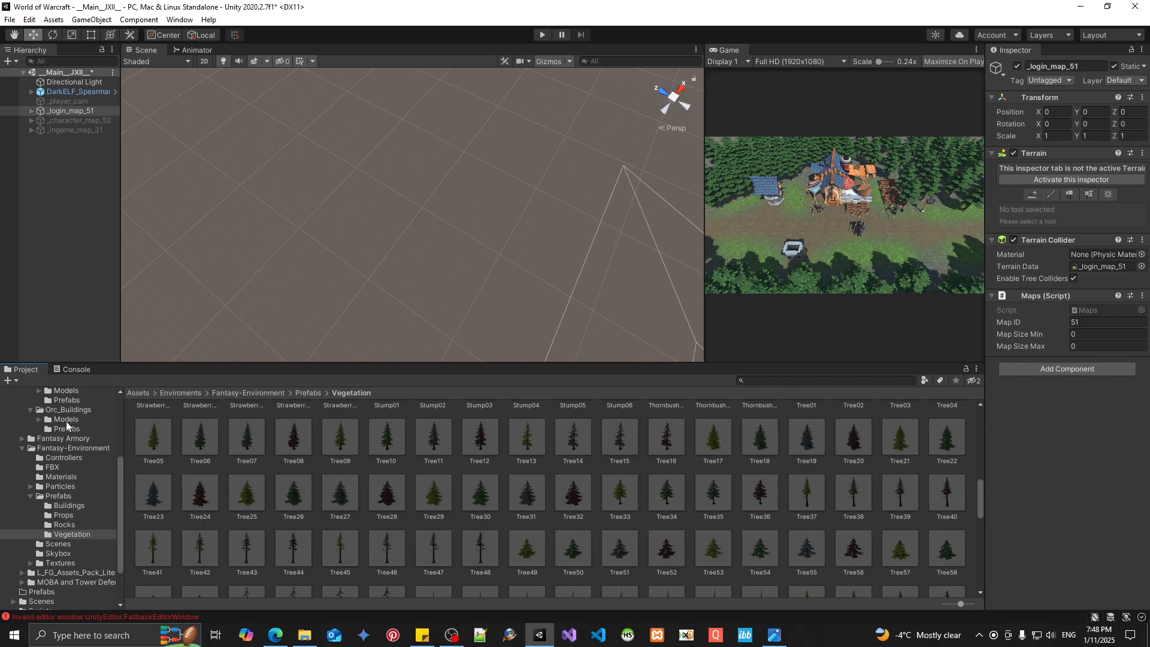
pyautogui.click(22, 448)
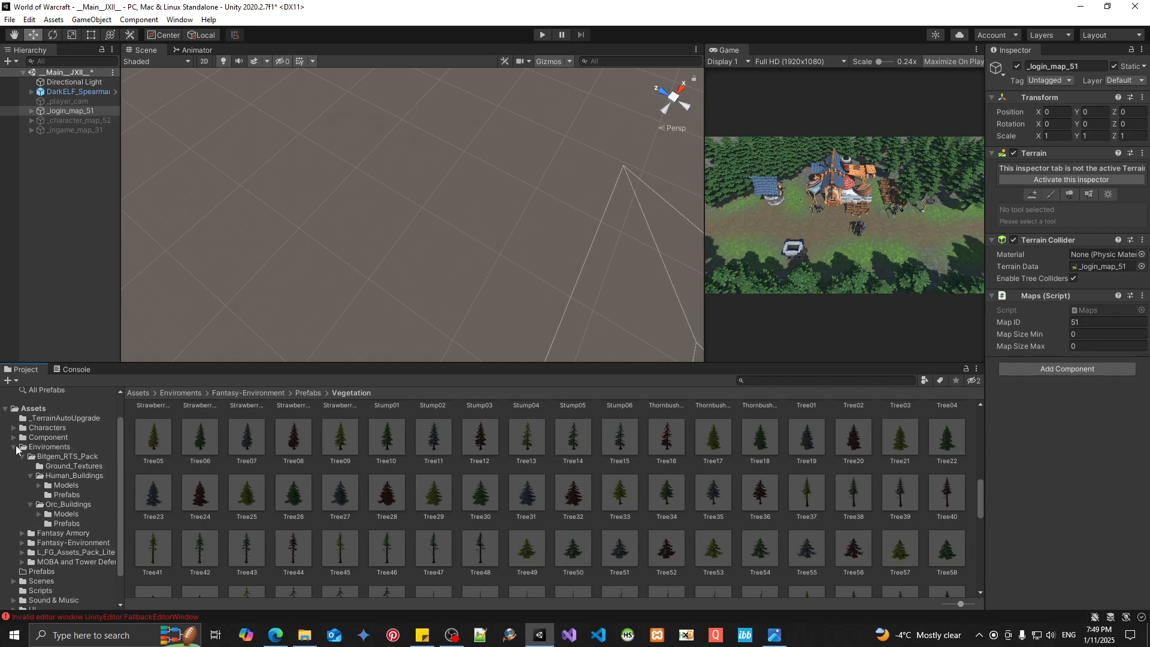
pyautogui.click(13, 450)
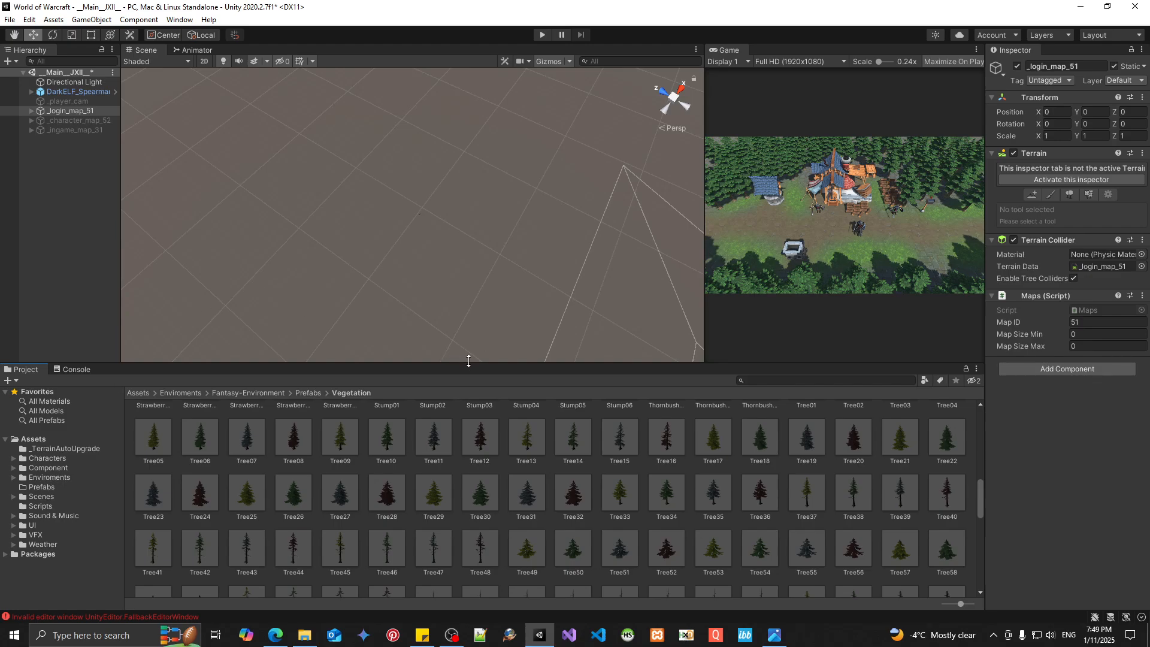
pyautogui.moveTo(465, 362); pyautogui.dragTo(459, 401)
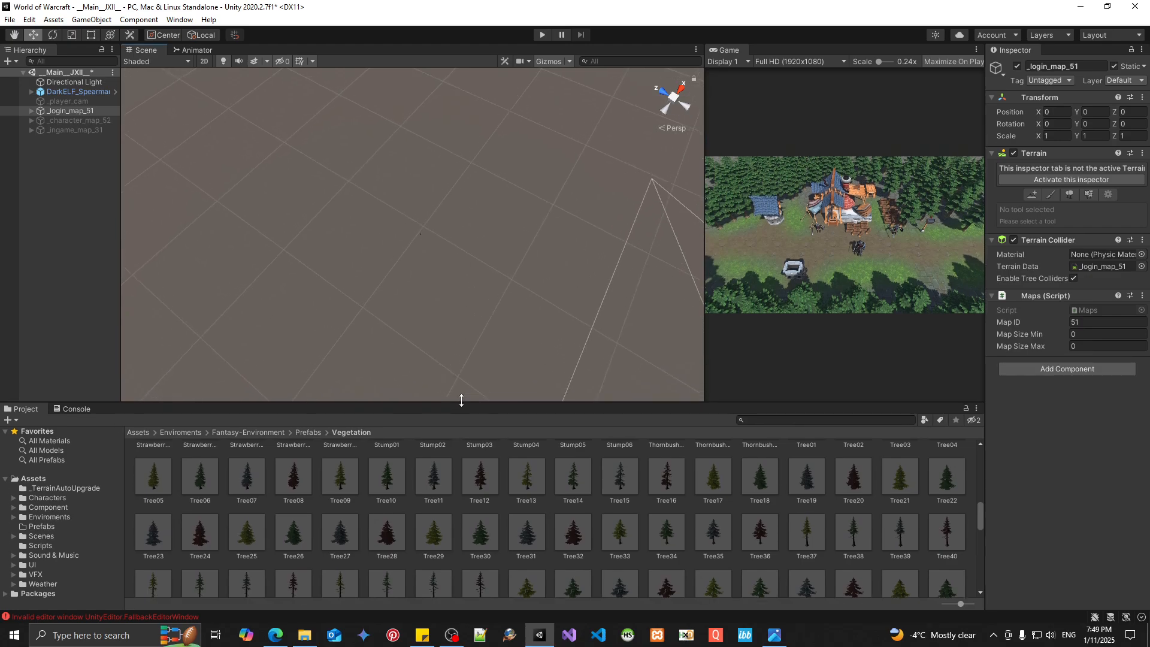
# Step: Create an empty object in the scene and name it Game-Manager
pyautogui.rightClick(48, 168)
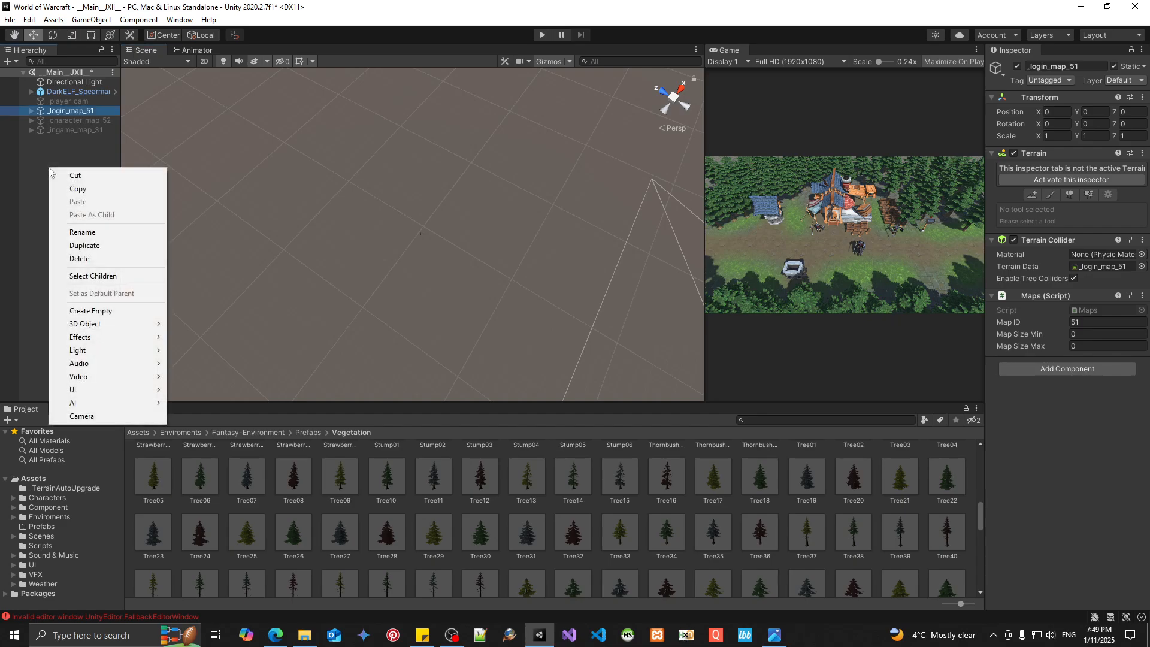
pyautogui.click(89, 311)
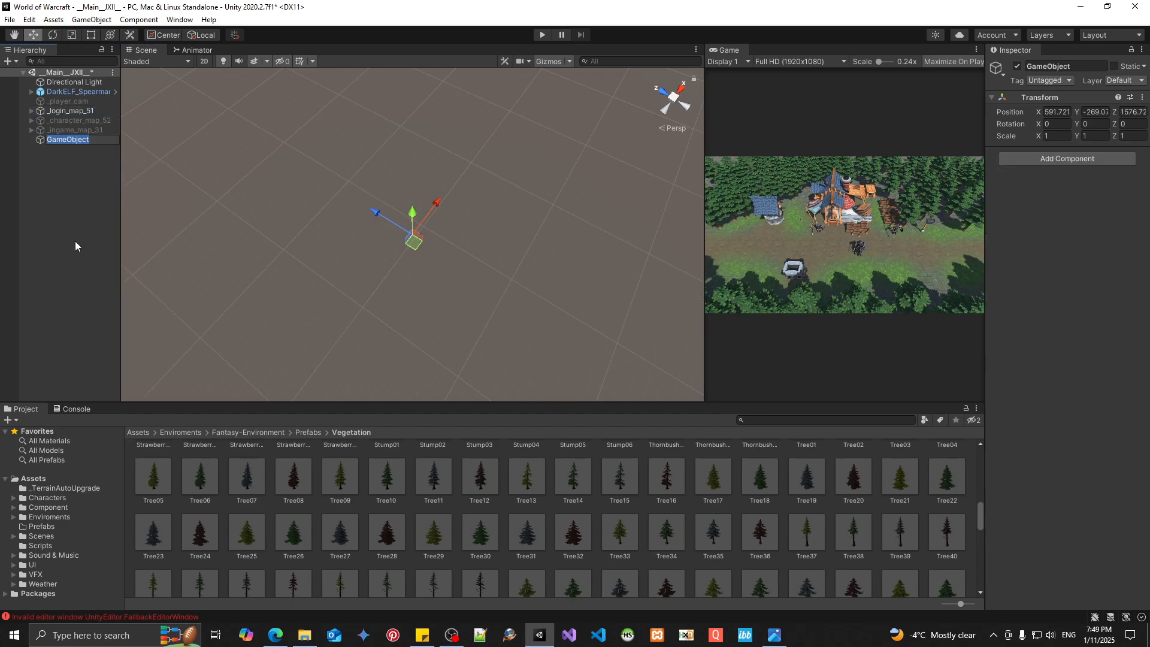
pyautogui.write('Game-Manager')
pyautogui.press('Return')
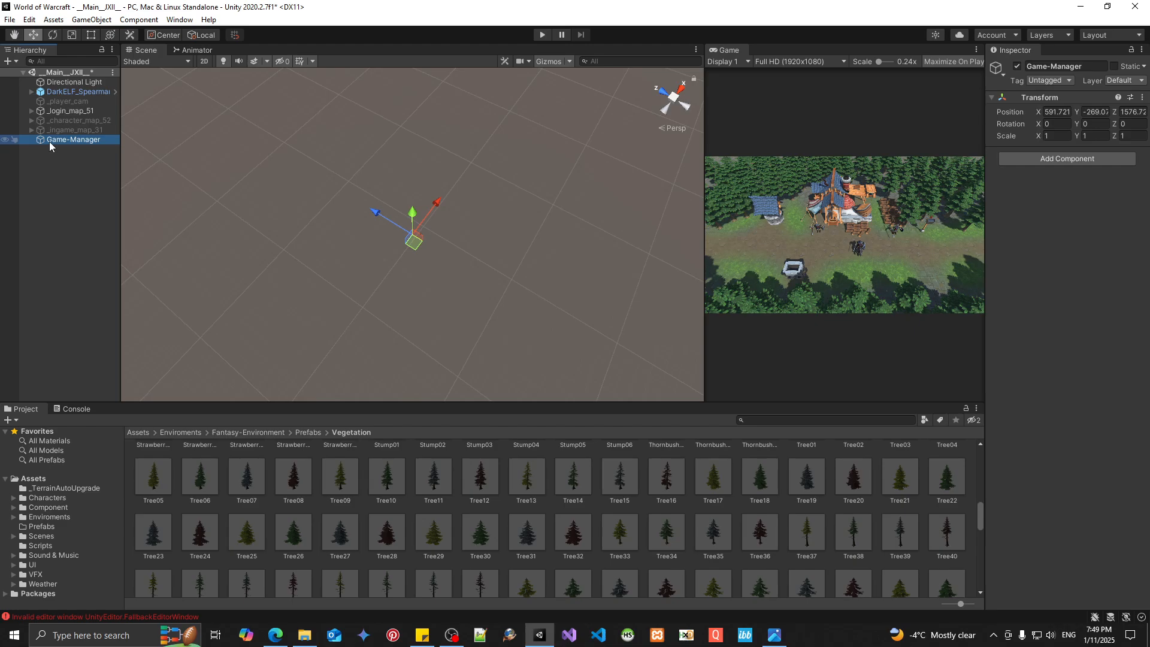
# Step: Assign the green label icon to Game-Manager and focus the Scene view on it
pyautogui.moveTo(706, 175); pyautogui.dragTo(732, 179)
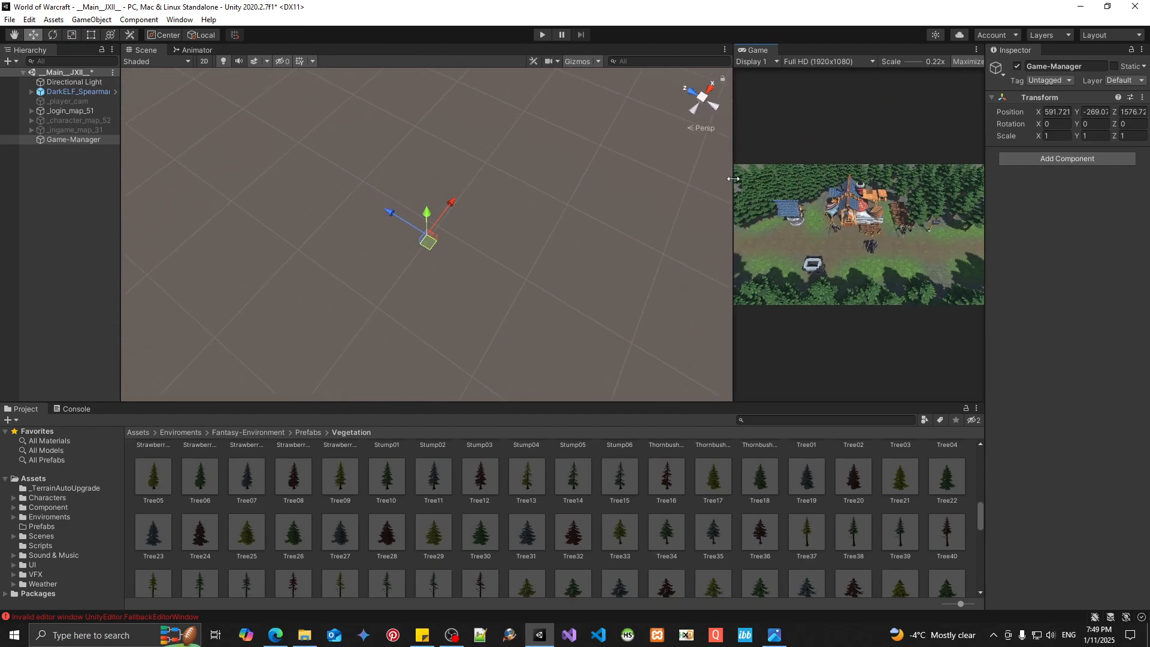
pyautogui.keyDown('alt'); pyautogui.moveTo(515, 191); pyautogui.dragTo(522, 170); pyautogui.keyUp('alt')
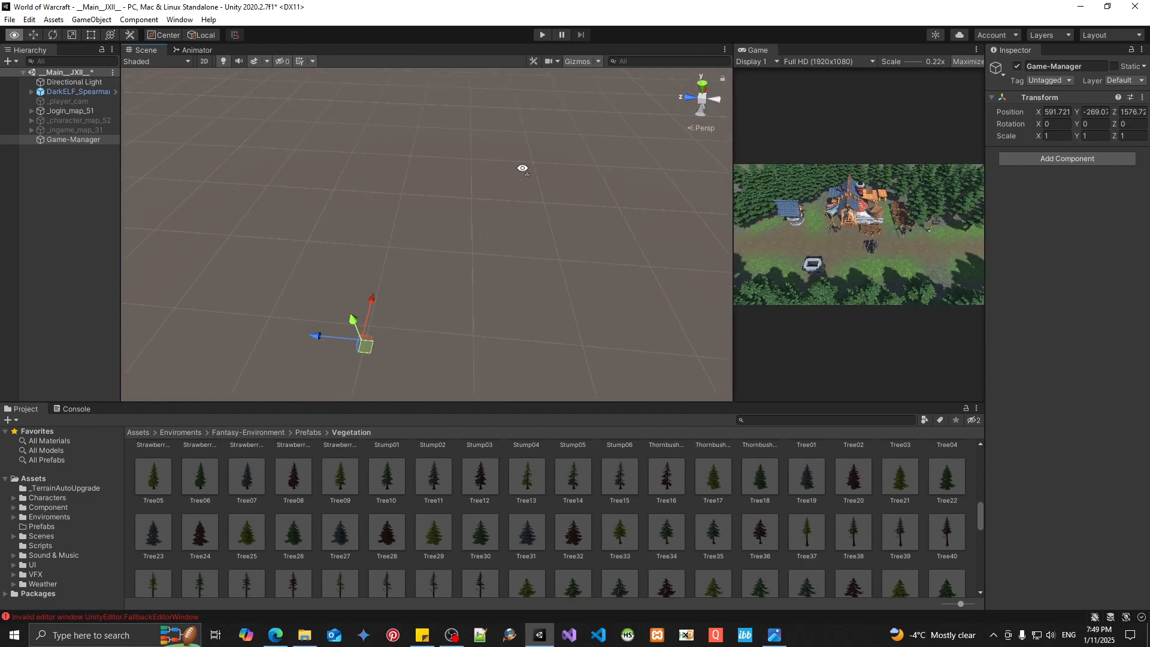
pyautogui.click(997, 70)
pyautogui.click(1059, 99)
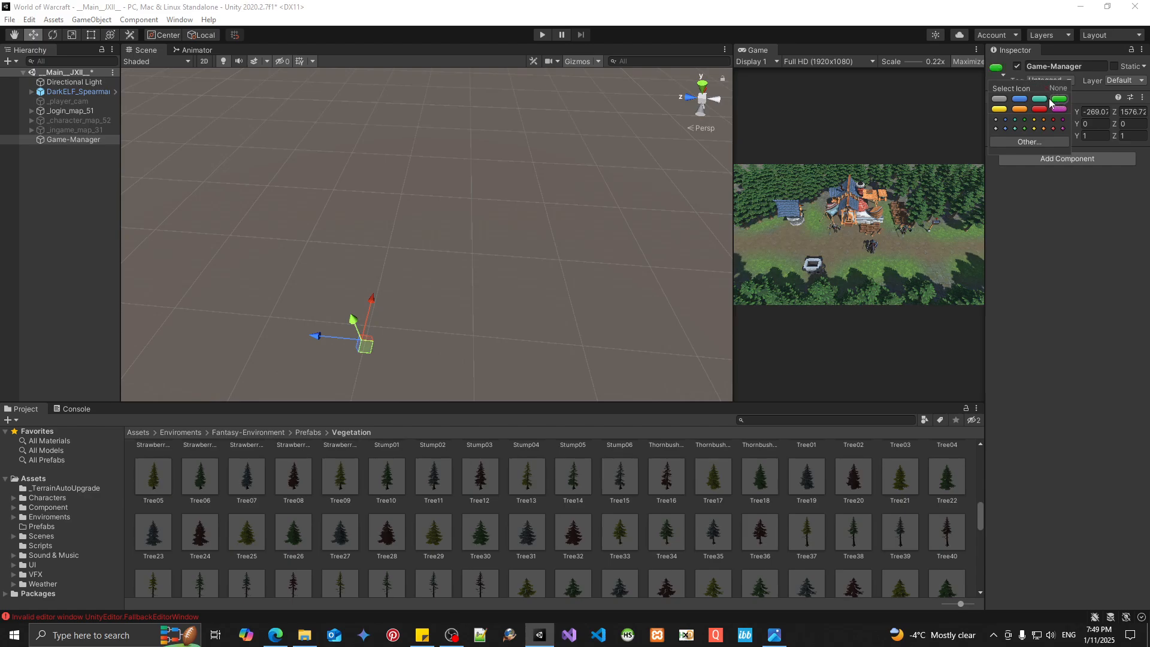
pyautogui.doubleClick(83, 139)
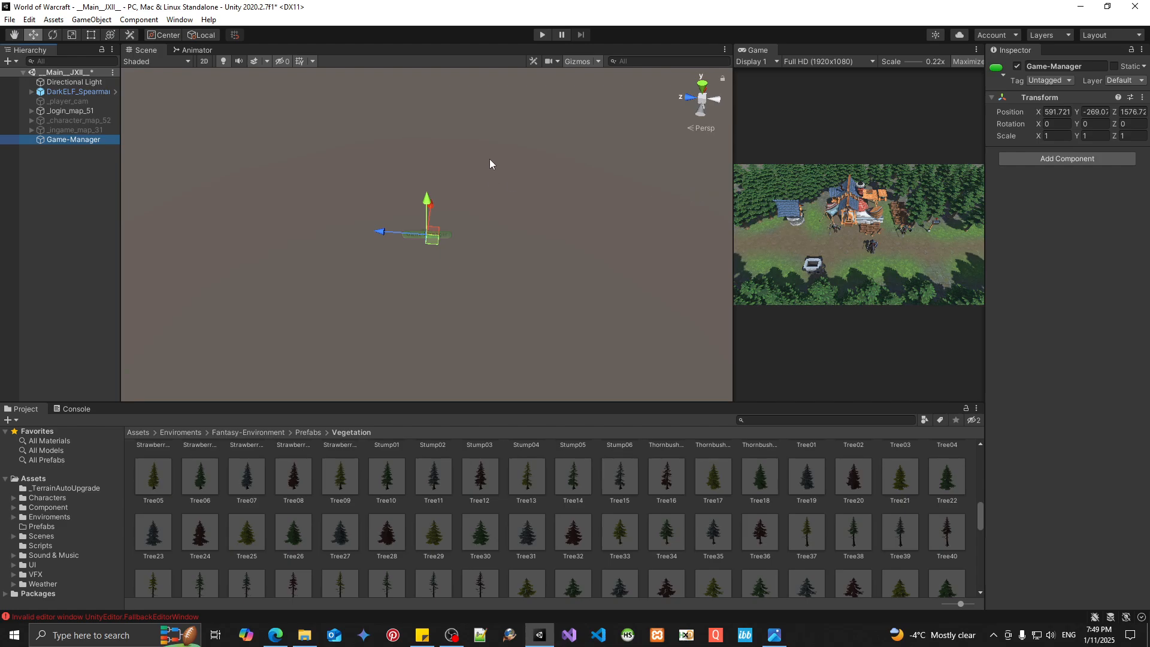
# Step: Toggle the Scene view's 2D mode, enlarge the Game view, and show the project's root Assets folder
pyautogui.click(201, 63)
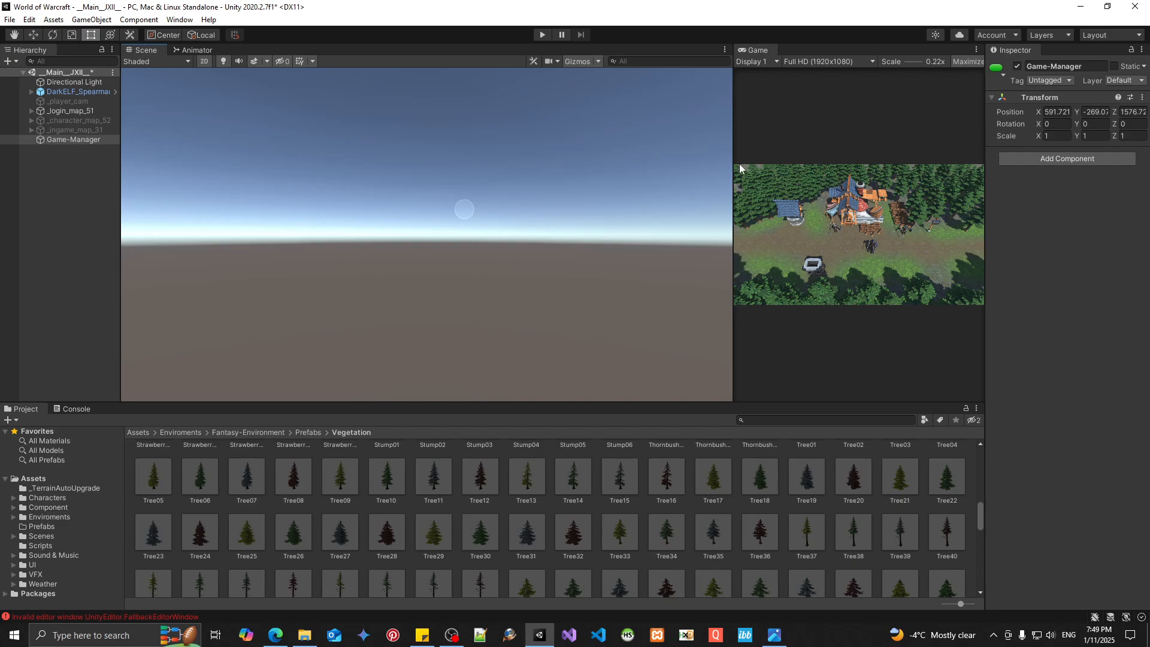
pyautogui.moveTo(729, 173); pyautogui.dragTo(333, 196)
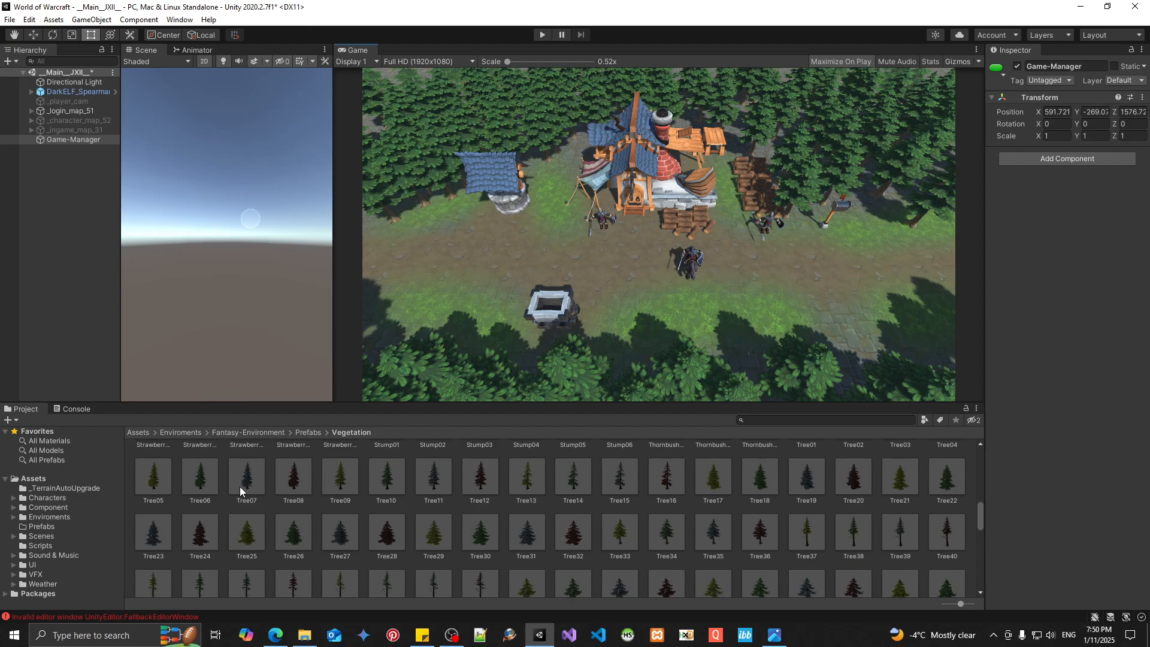
pyautogui.click(36, 479)
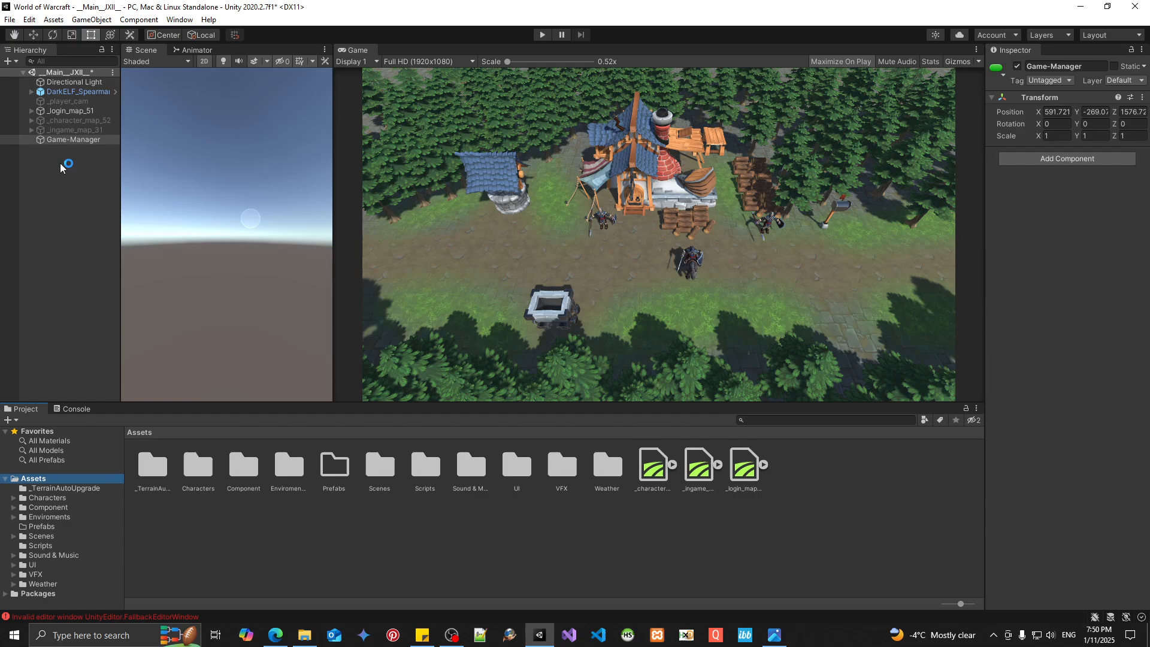
# Step: Add a TextMeshPro UI button to the scene
pyautogui.rightClick(49, 184)
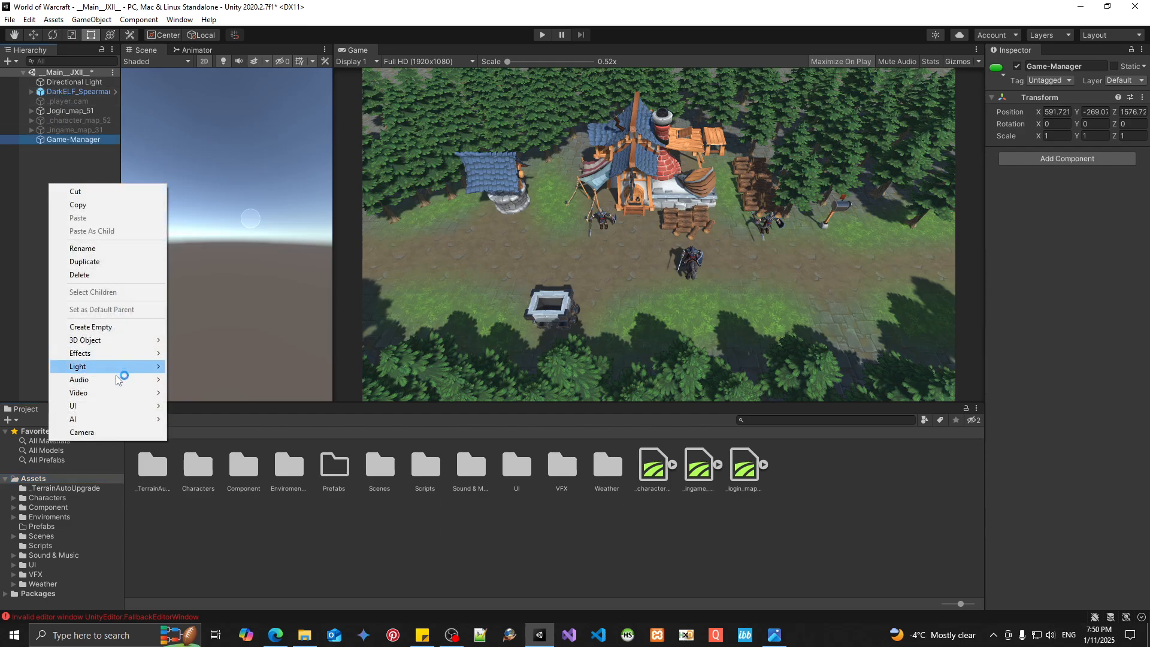
pyautogui.moveTo(120, 407)
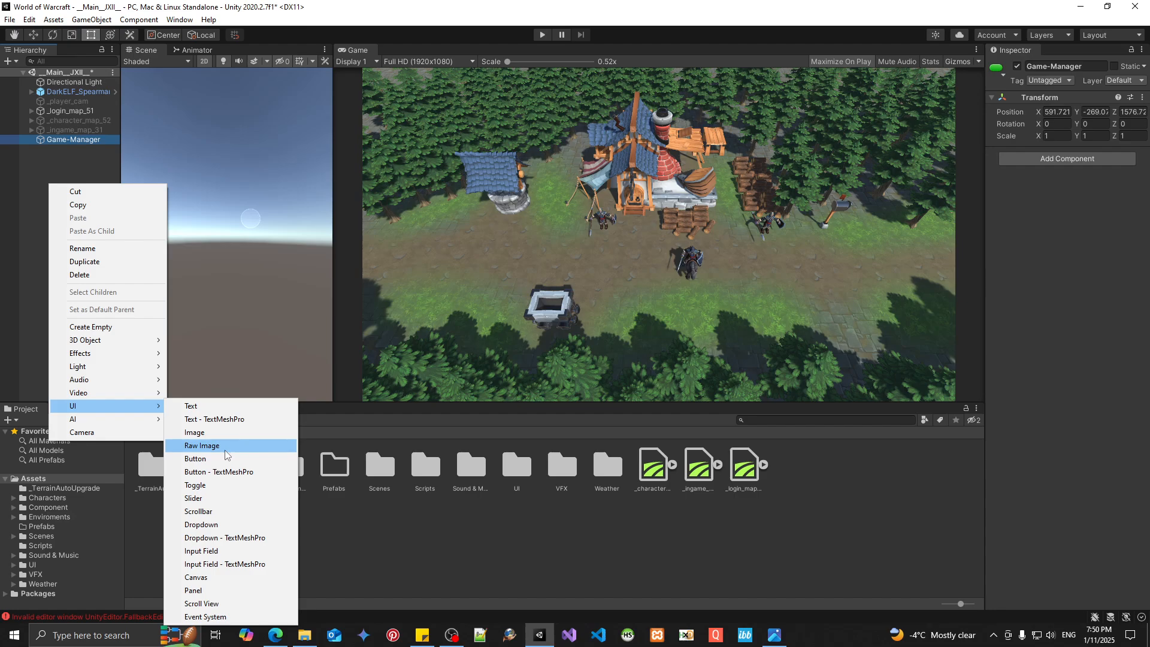
pyautogui.click(201, 472)
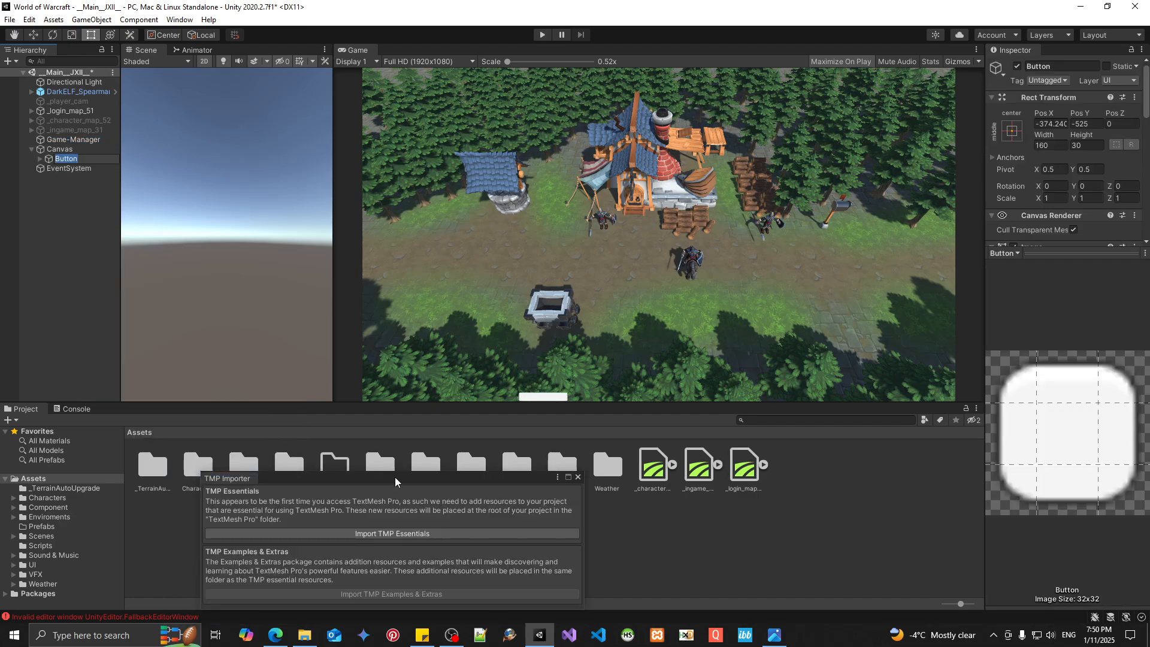
# Step: Import the TMP Essentials resources and close the TMP Importer
pyautogui.moveTo(395, 477); pyautogui.dragTo(528, 144)
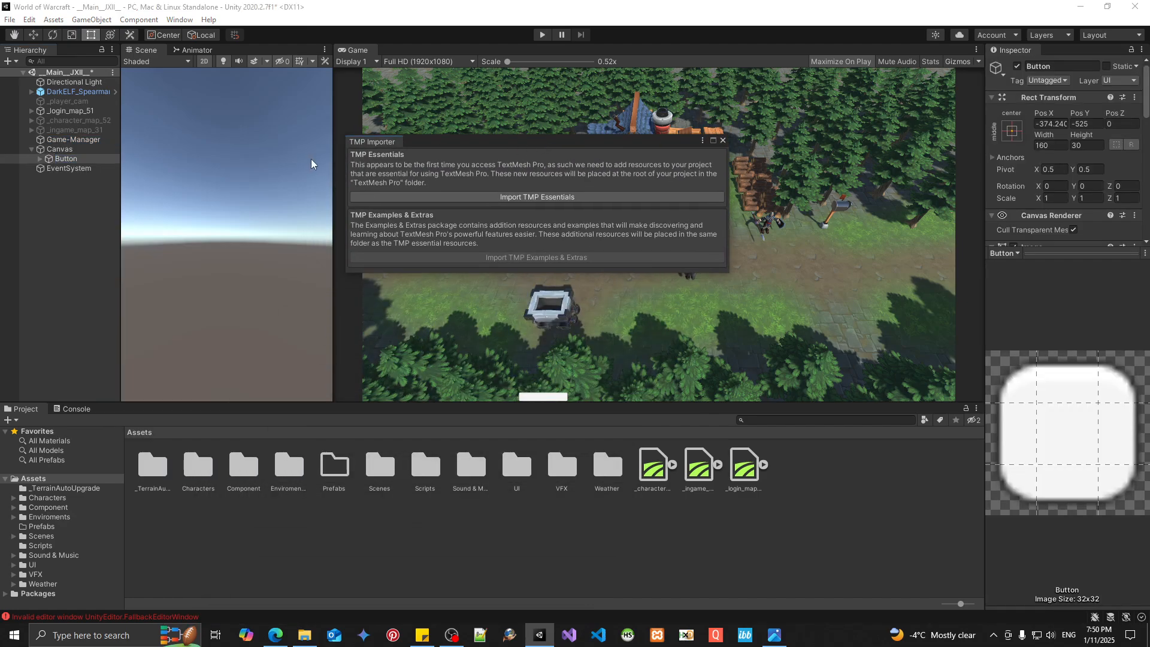
pyautogui.click(541, 196)
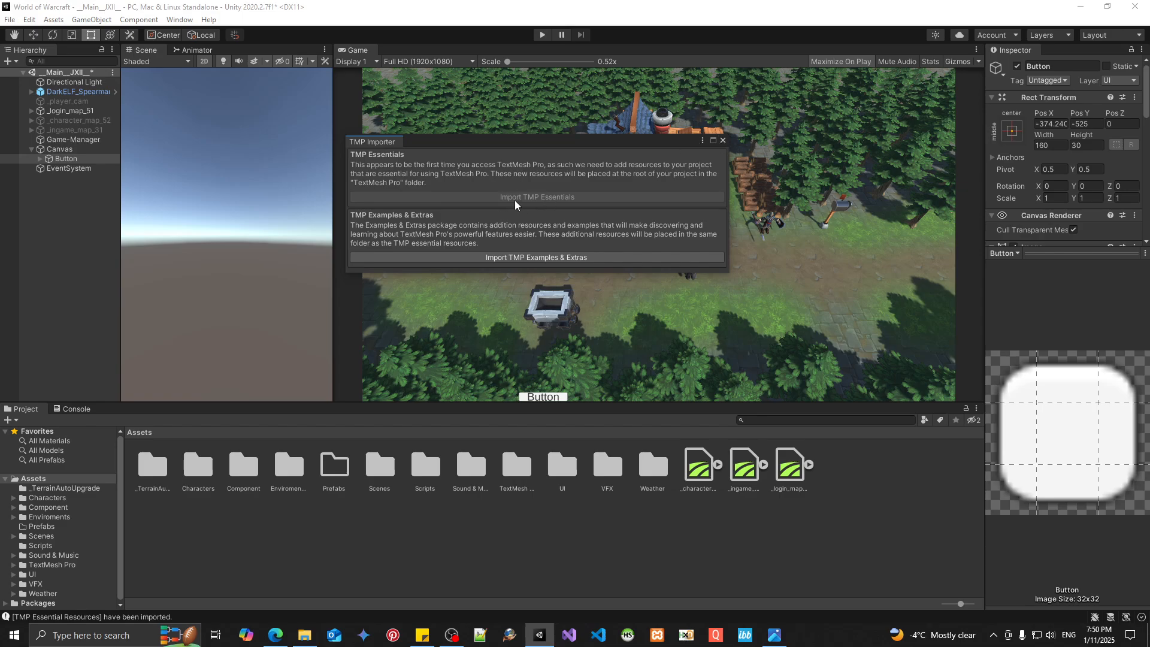
pyautogui.click(723, 140)
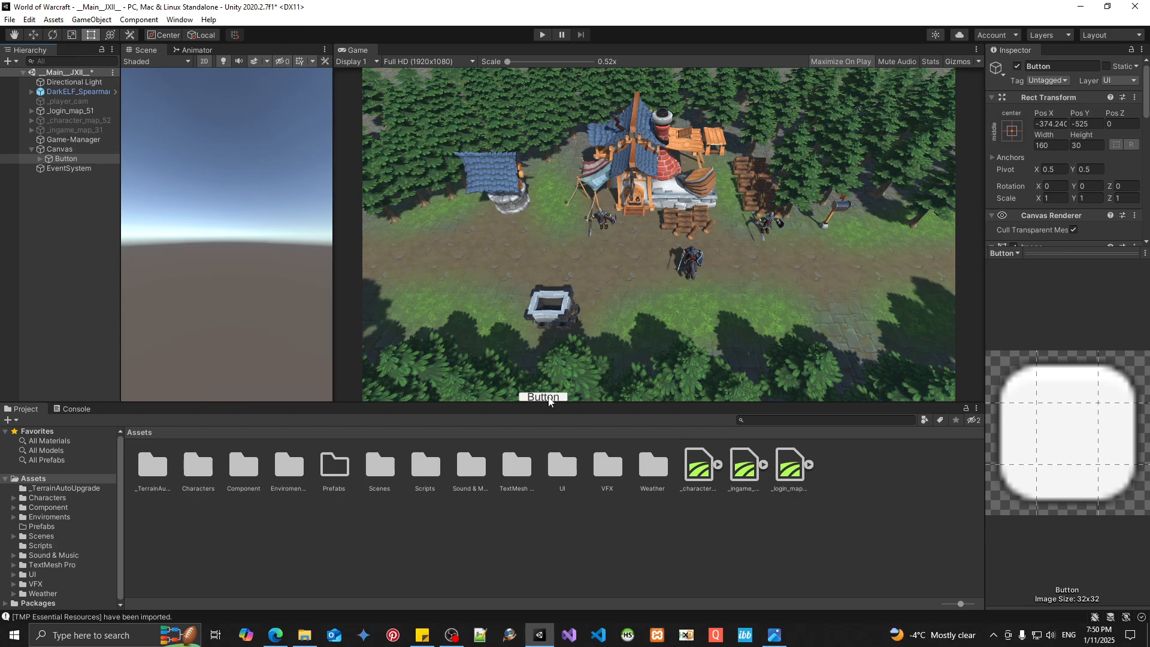
# Step: Rename the Canvas object as Canvas-Manager, with the button preview shrunk and the Scene view widened
pyautogui.moveTo(1052, 255); pyautogui.dragTo(1050, 457)
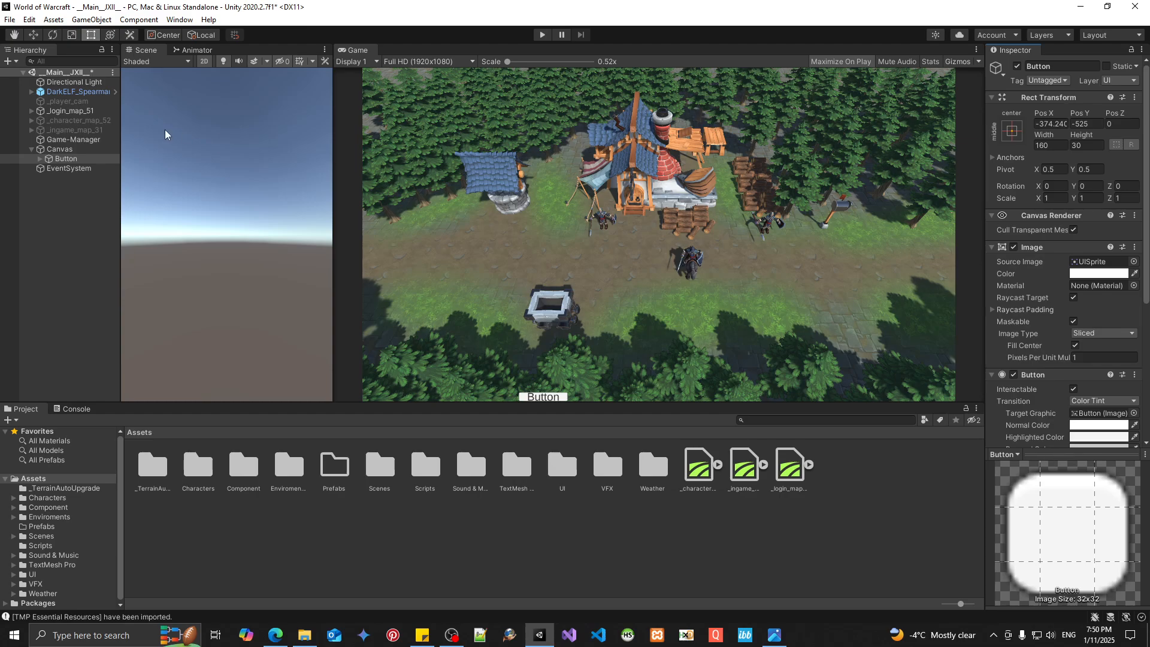
pyautogui.click(60, 149)
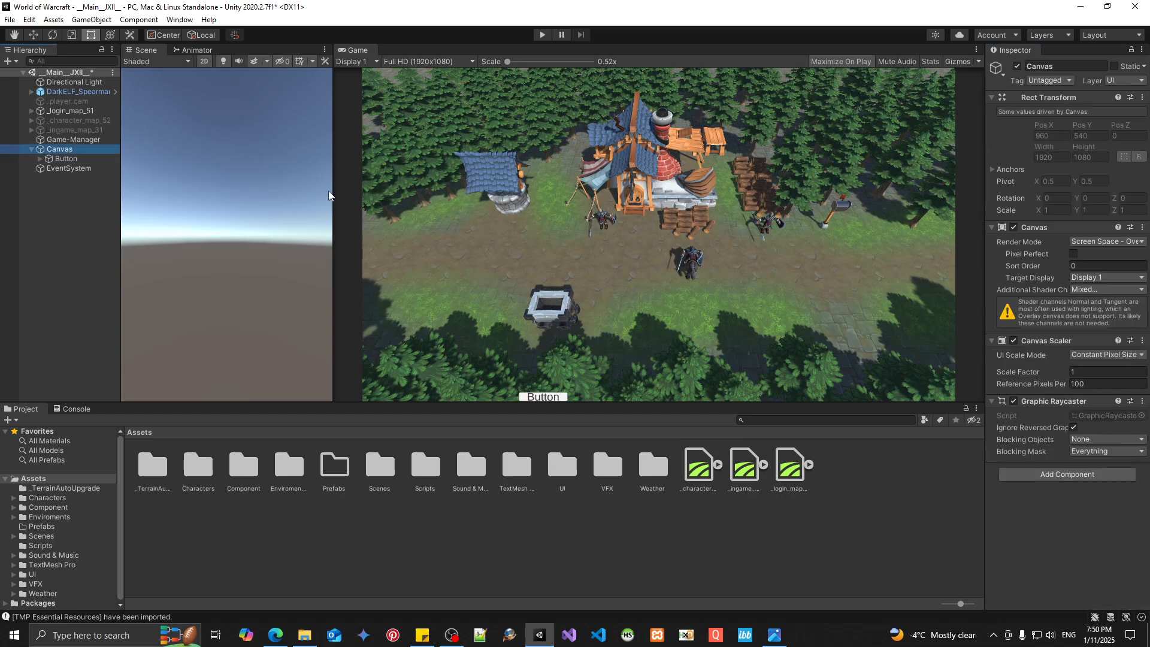
pyautogui.moveTo(333, 194); pyautogui.dragTo(431, 195)
pyautogui.click(59, 149)
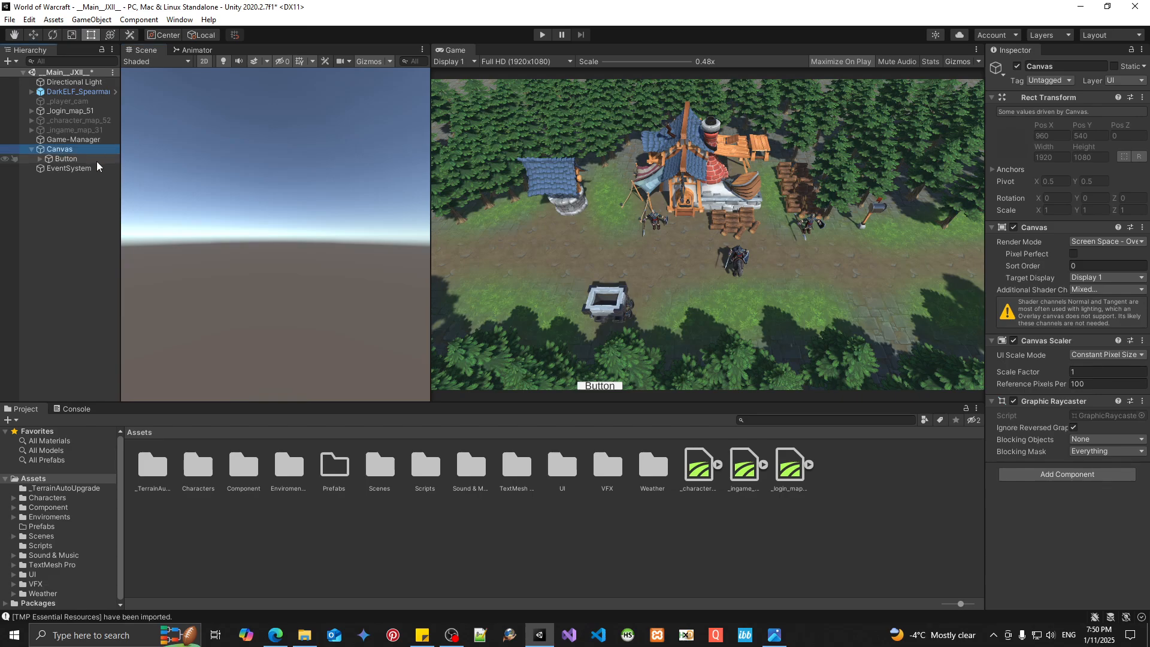
pyautogui.click(82, 149)
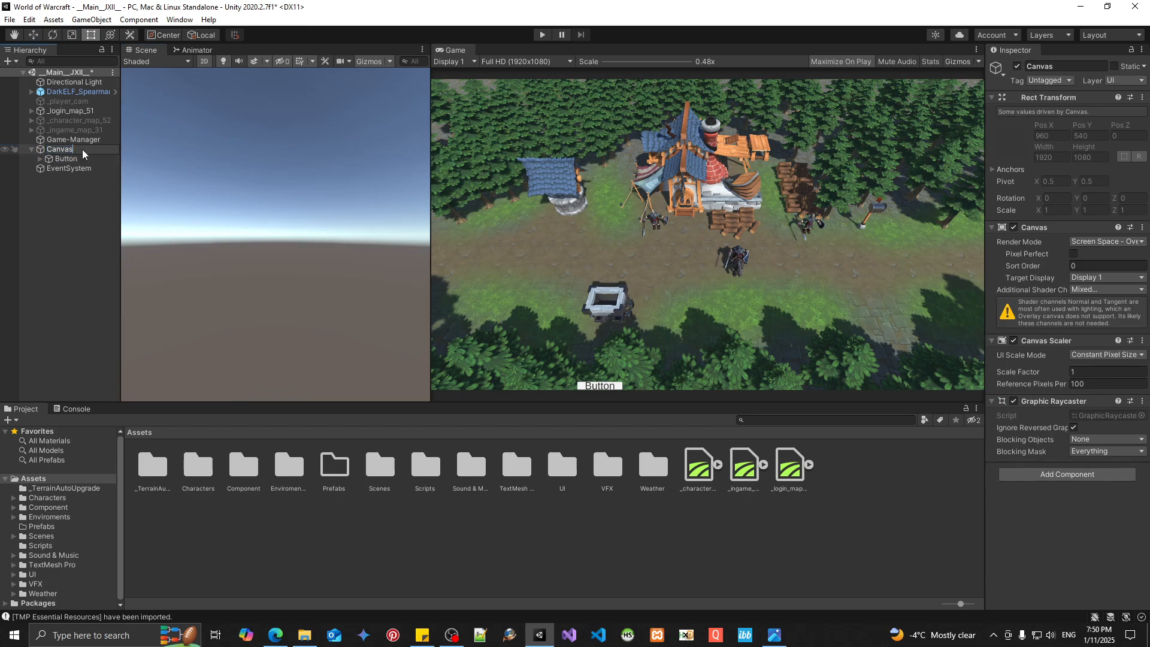
pyautogui.write('-ma')
pyautogui.press('BackSpace')
pyautogui.press('BackSpace')
pyautogui.write('Manager')
pyautogui.press('Return')
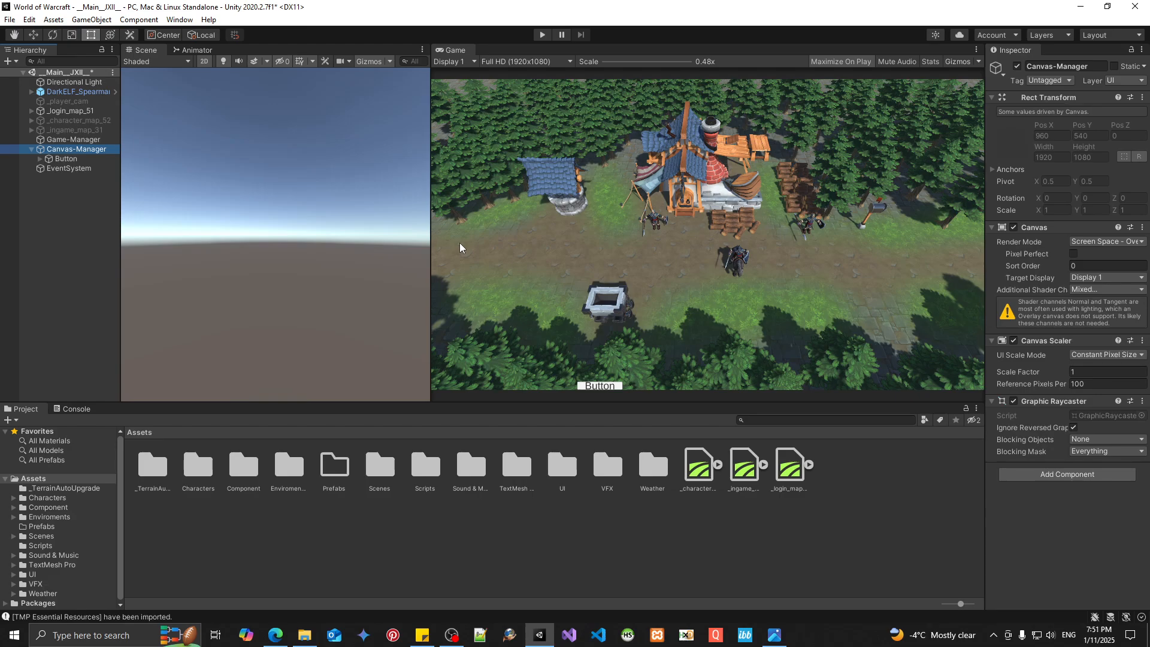
# Step: Review the planned UI screens listed in the desktop sticky note, from Login UI to In-Game UI, and return to Unity
pyautogui.click(1081, 7)
pyautogui.click(1013, 85)
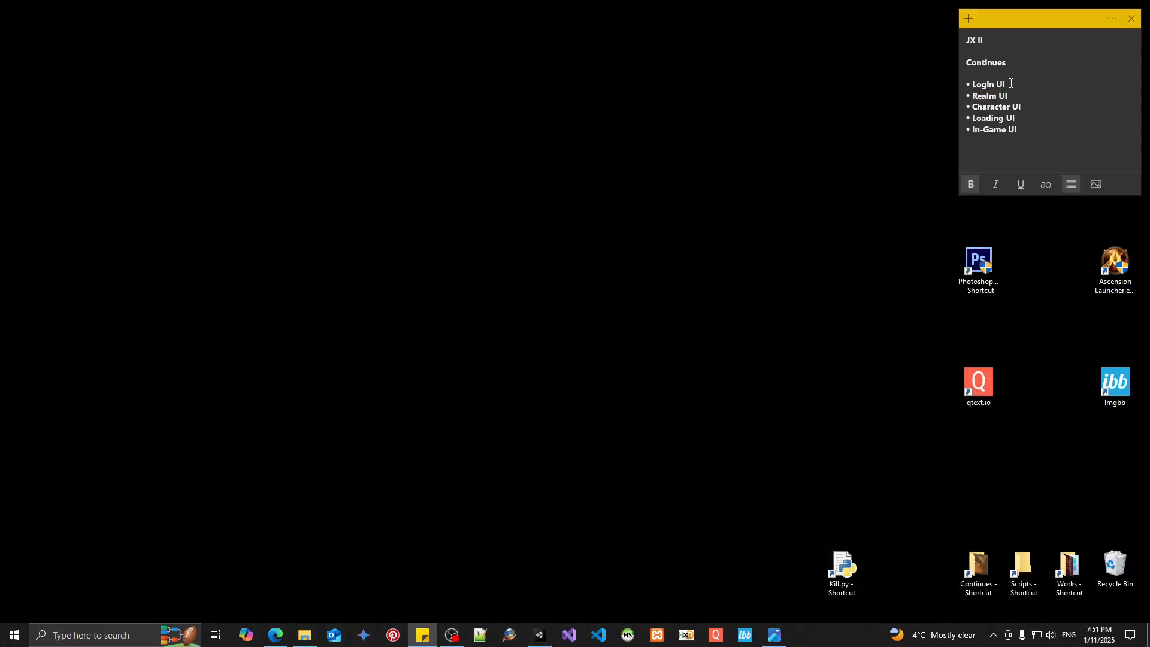
pyautogui.moveTo(1016, 85); pyautogui.dragTo(913, 86)
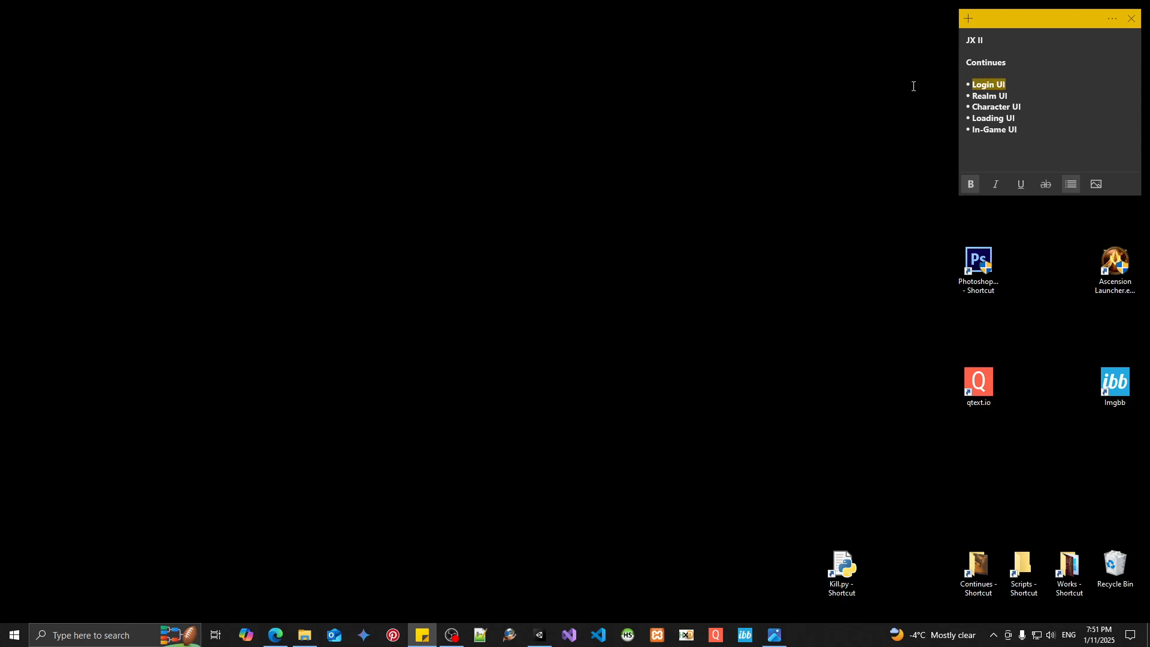
pyautogui.tripleClick(1015, 96)
pyautogui.click(1030, 107)
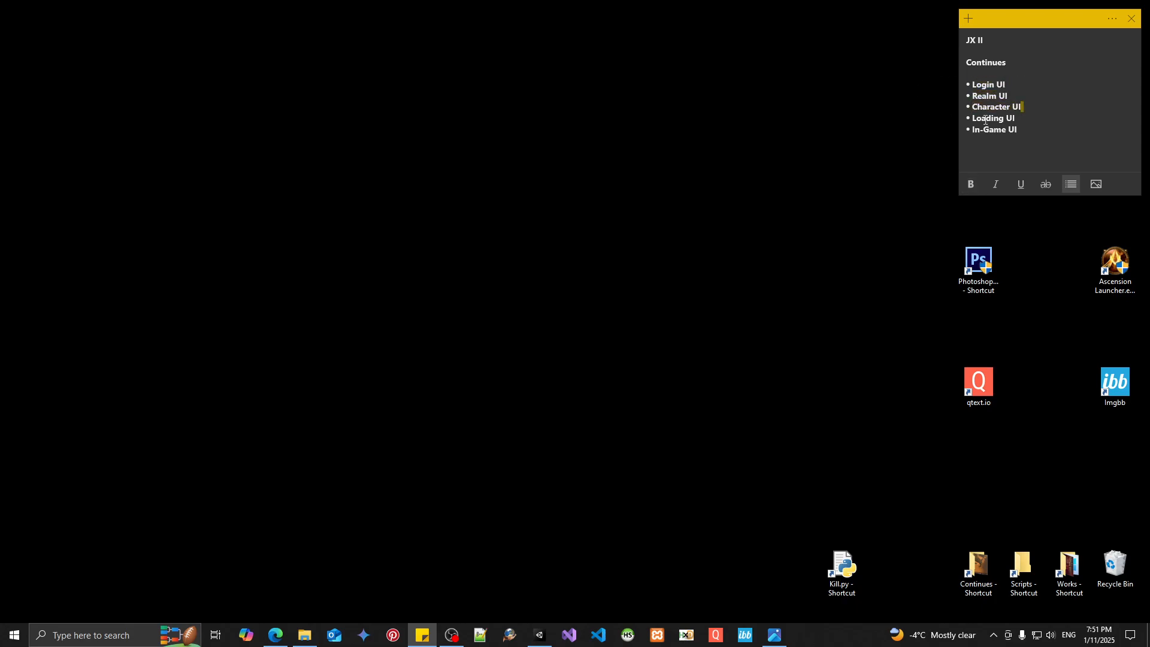
pyautogui.tripleClick(1020, 119)
pyautogui.tripleClick(1025, 130)
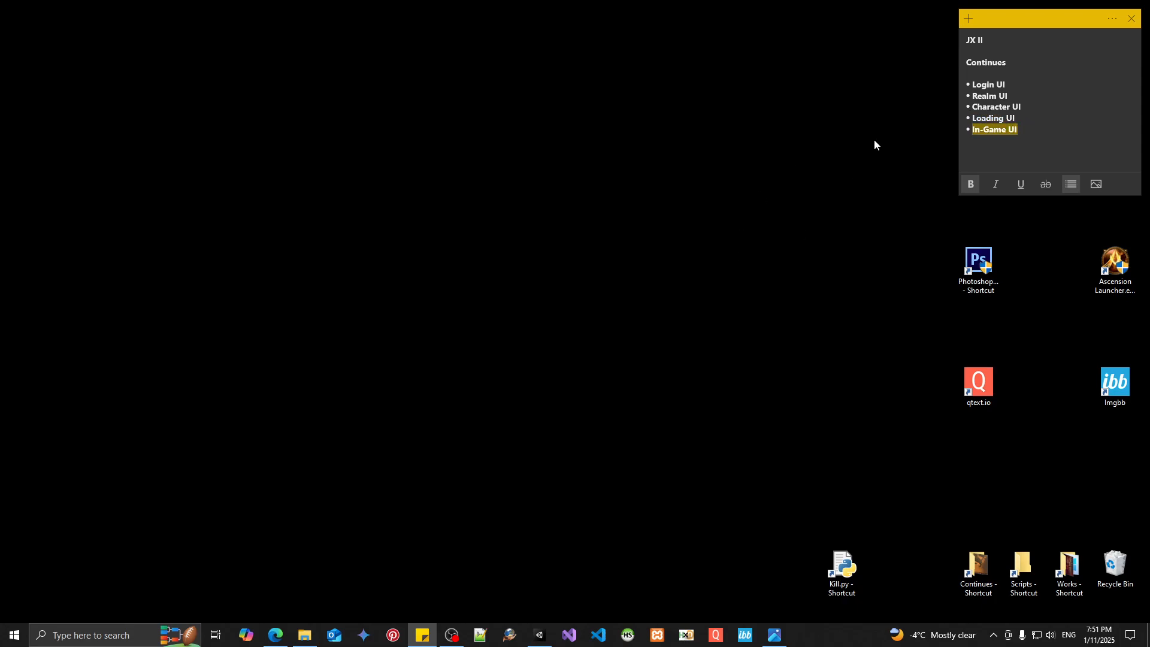
pyautogui.click(1018, 133)
pyautogui.click(541, 634)
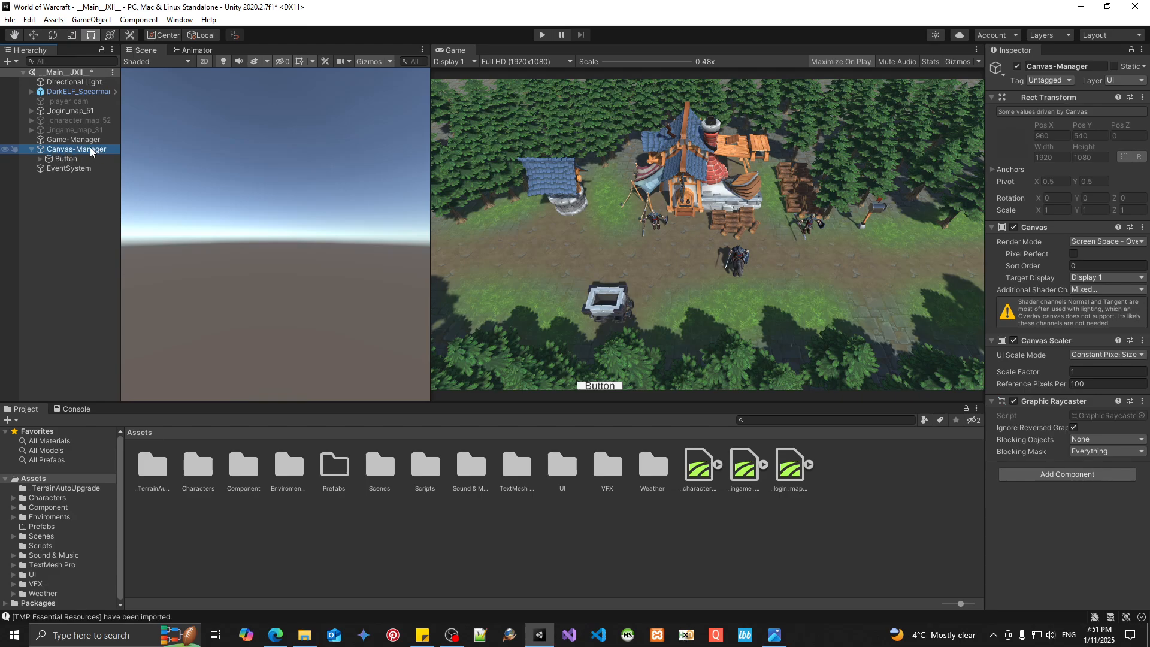
# Step: Set Canvas-Manager's Canvas Scaler to Scale With Screen Size with a reference resolution of 1920 x 1080
pyautogui.click(84, 159)
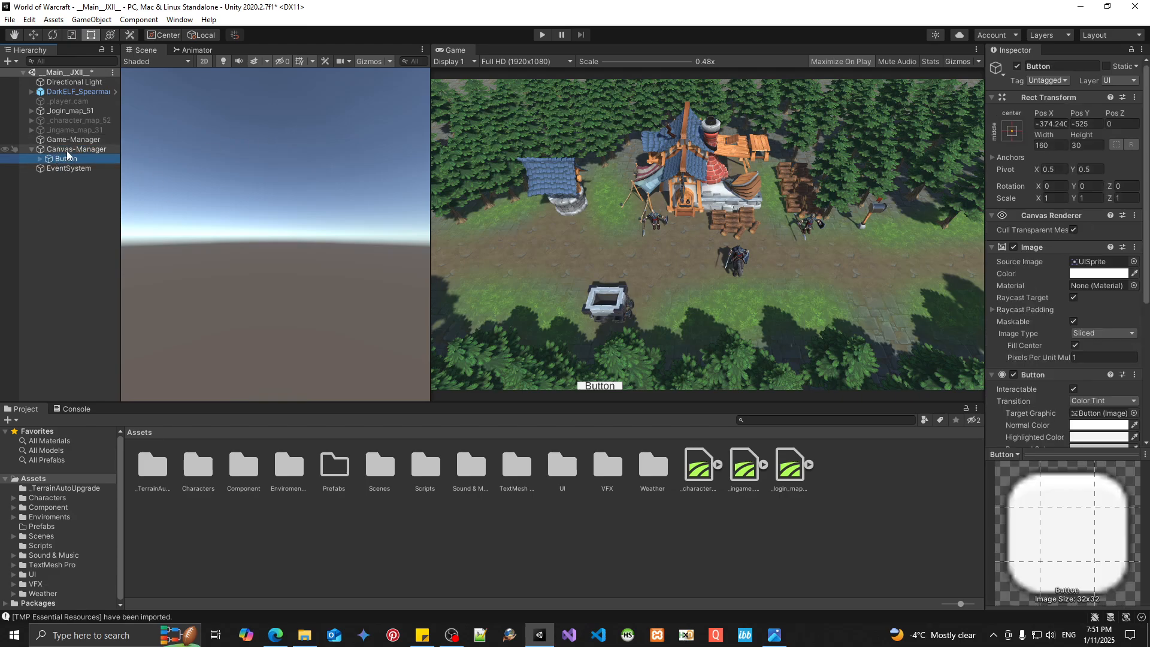
pyautogui.click(67, 150)
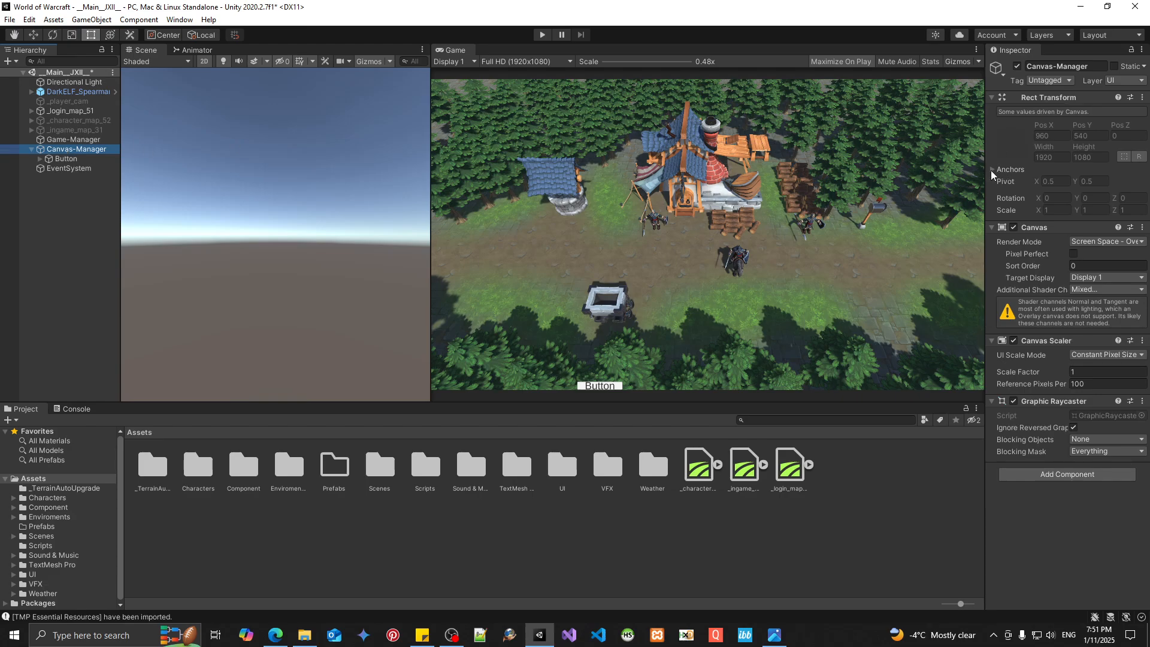
pyautogui.moveTo(986, 173); pyautogui.dragTo(717, 180)
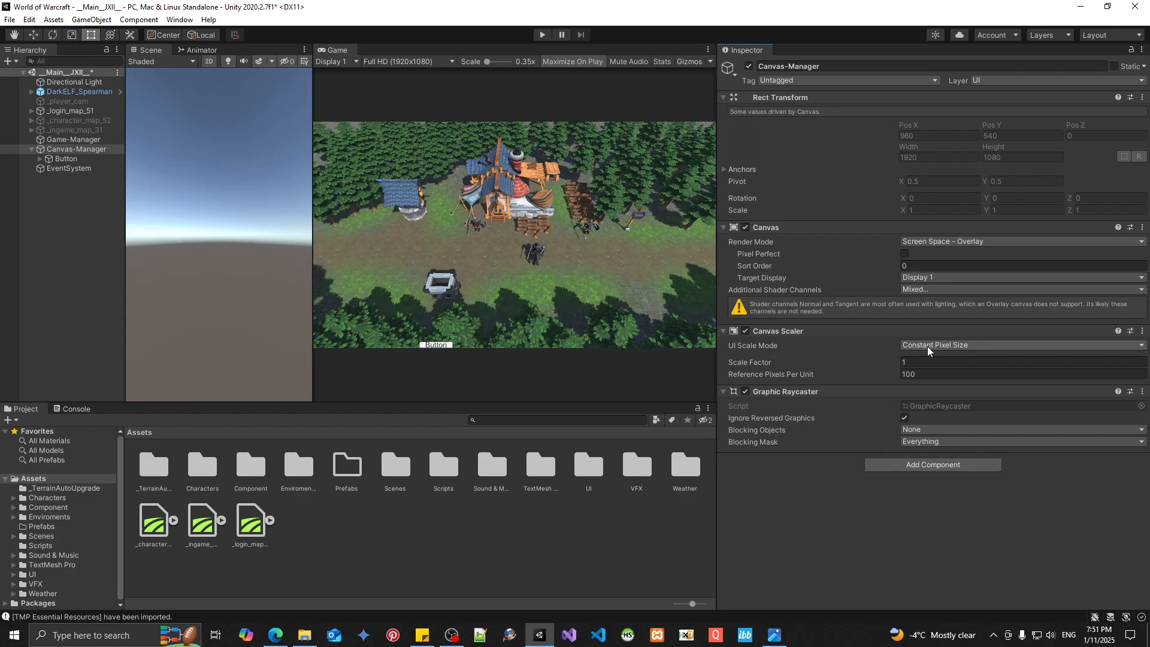
pyautogui.click(957, 345)
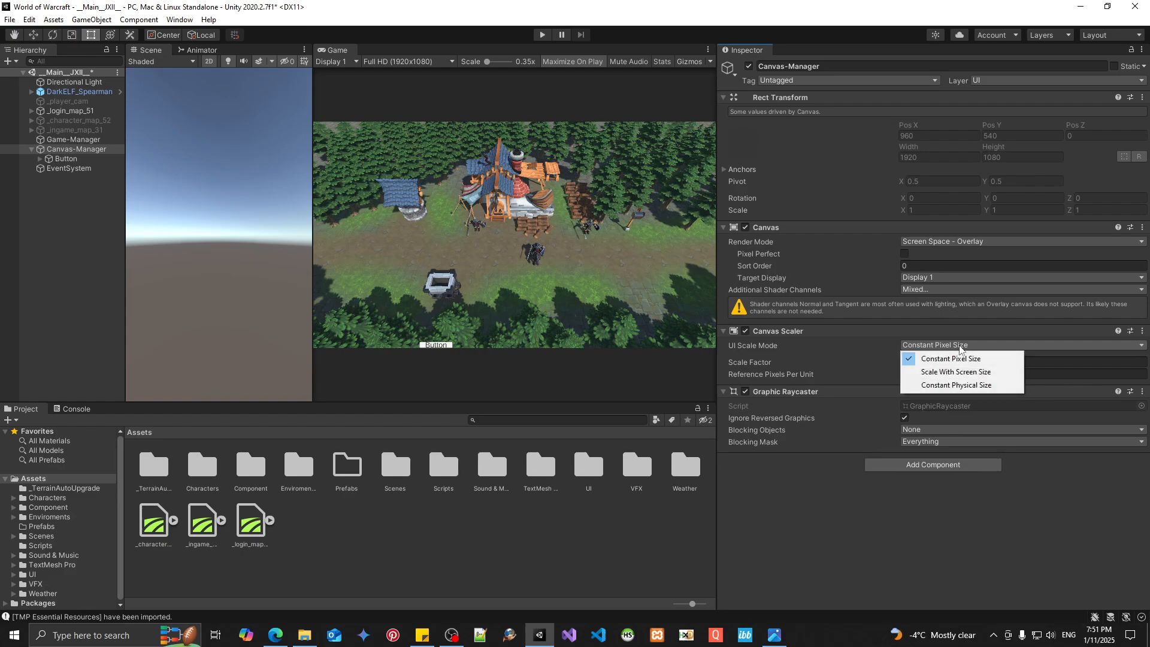
pyautogui.click(948, 374)
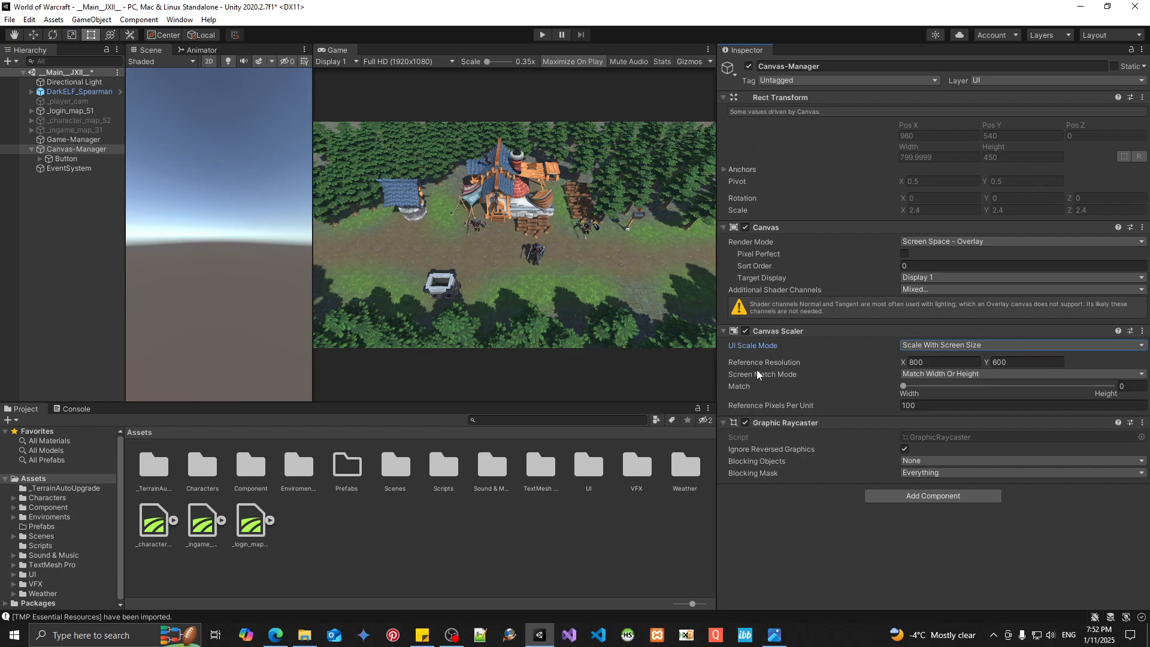
pyautogui.click(938, 361)
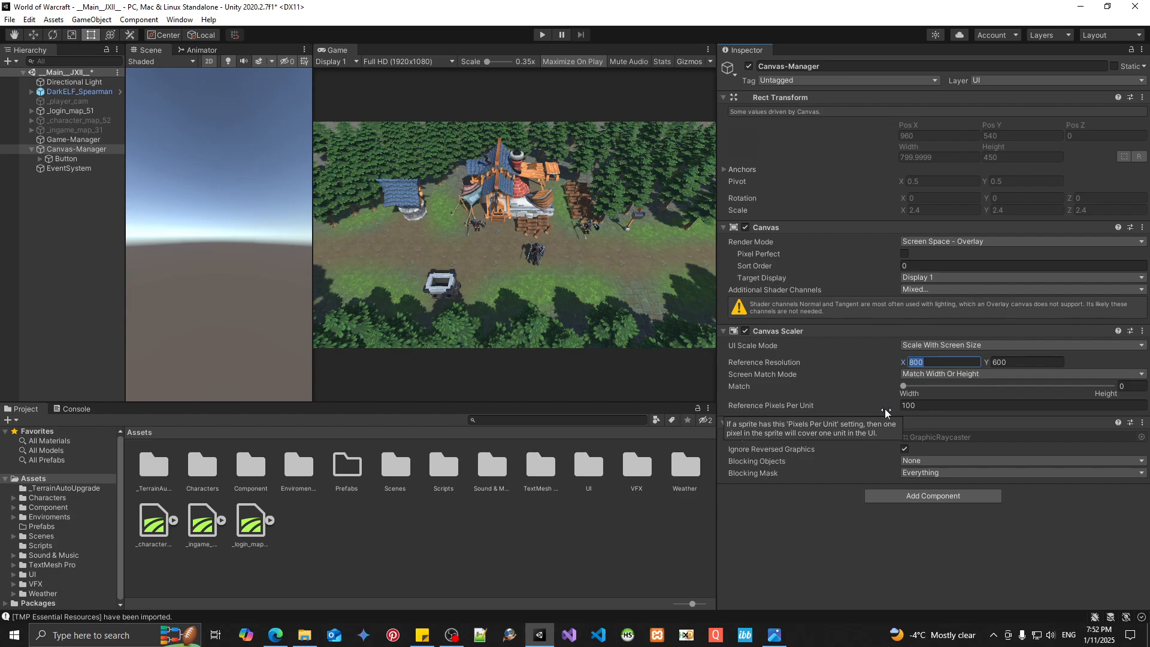
pyautogui.write('1920')
pyautogui.press('Tab')
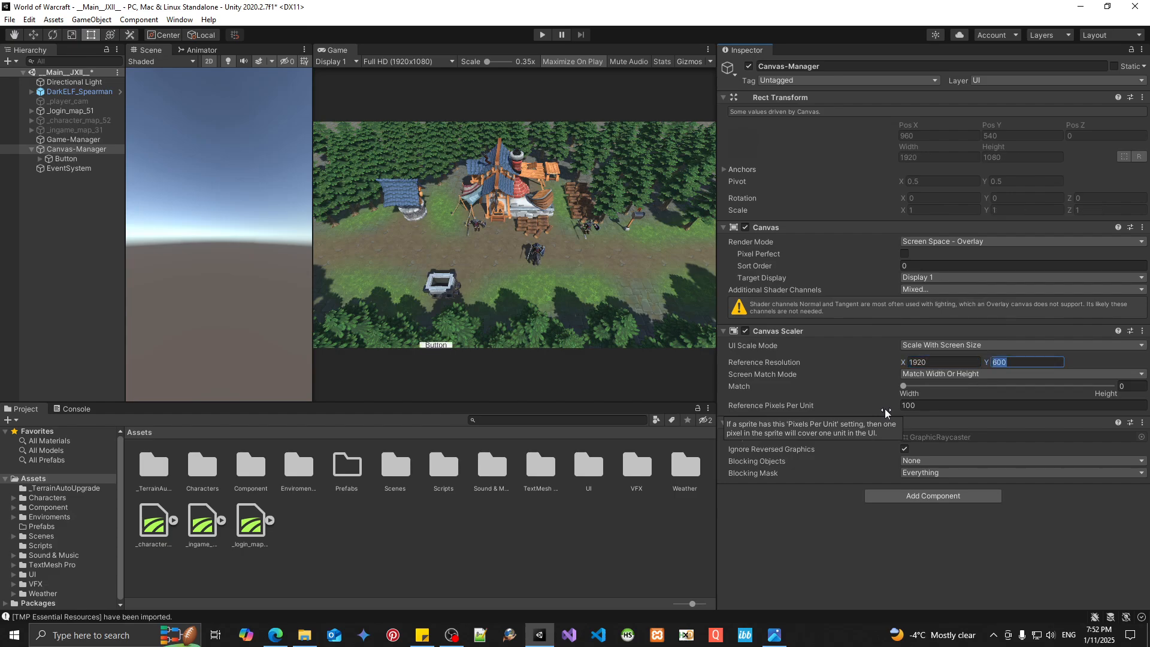
pyautogui.write('1080')
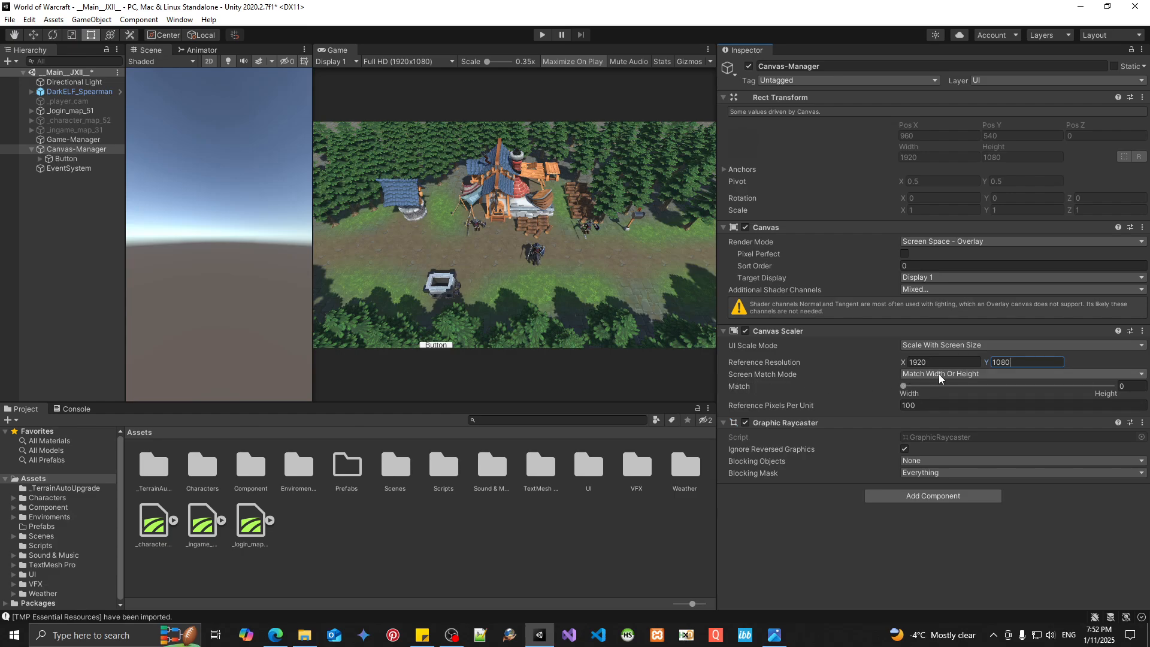
# Step: Set the Canvas Scaler's Screen Match Mode to Shrink and narrow the Inspector to enlarge the Game view
pyautogui.click(961, 373)
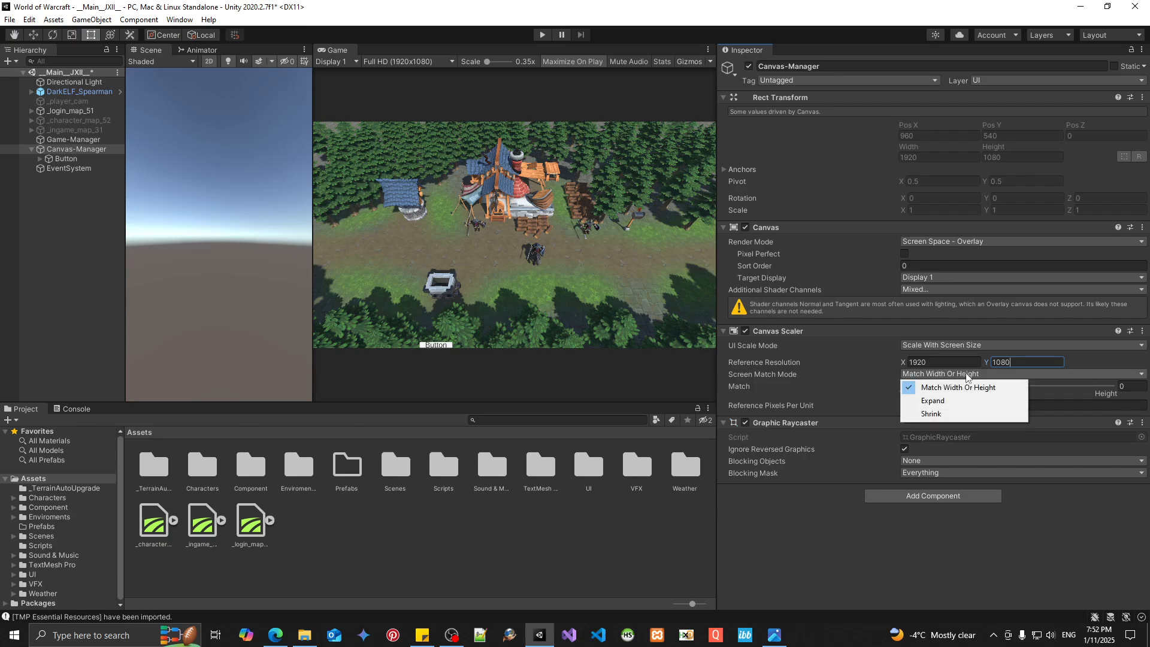
pyautogui.click(962, 413)
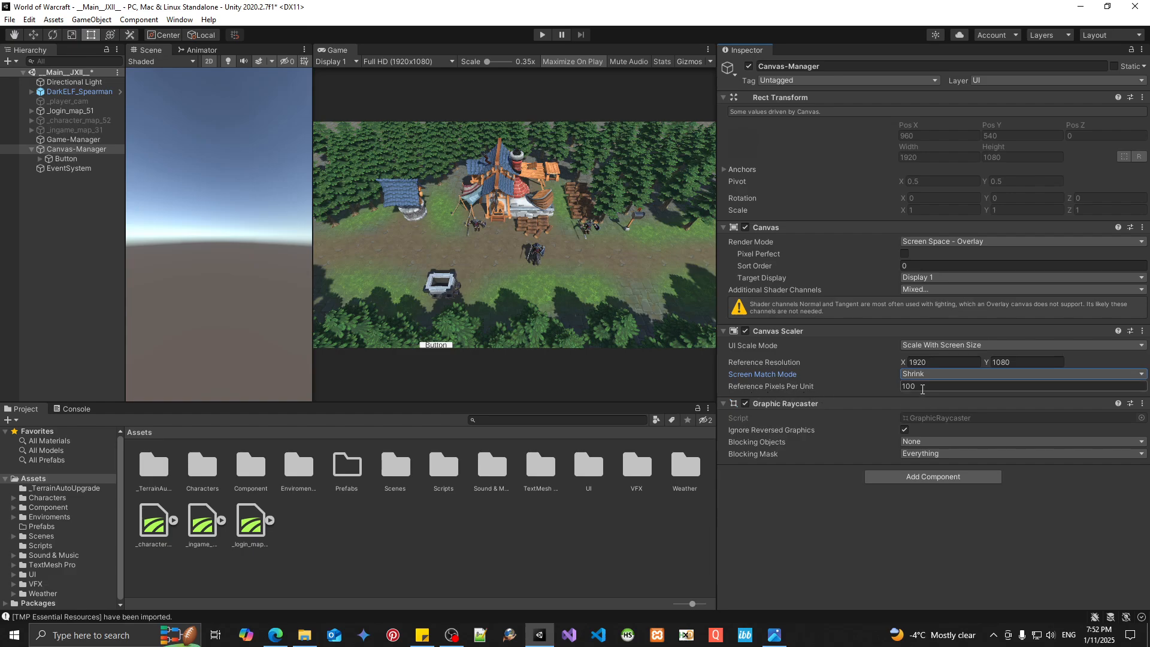
pyautogui.click(889, 384)
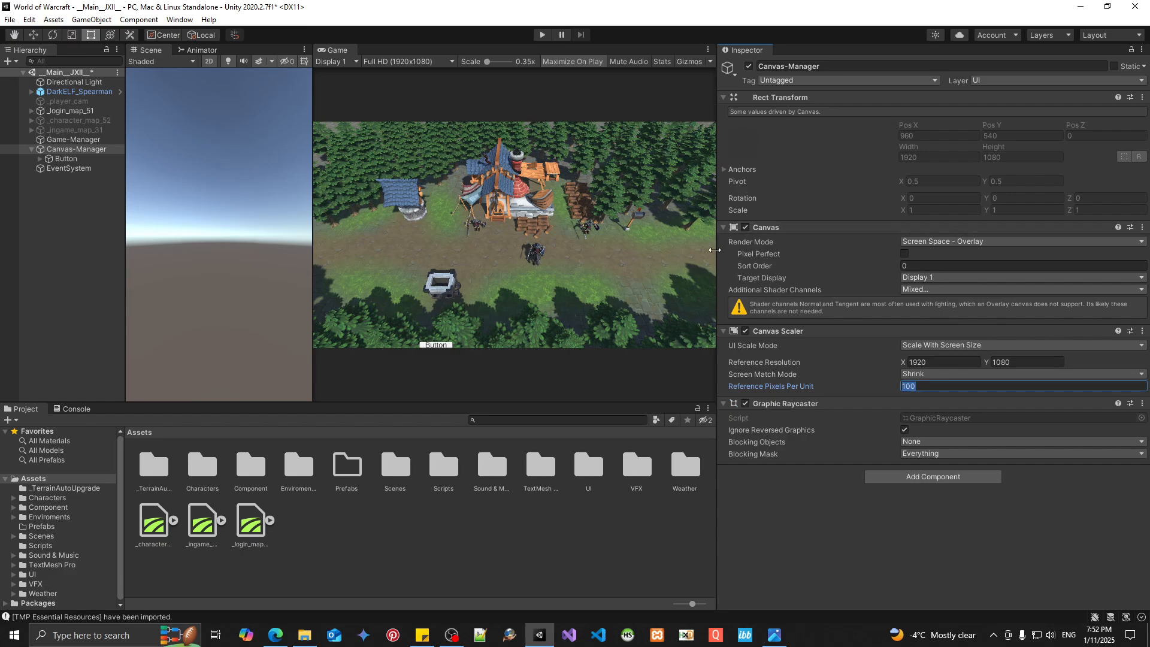
pyautogui.moveTo(714, 249); pyautogui.dragTo(985, 251)
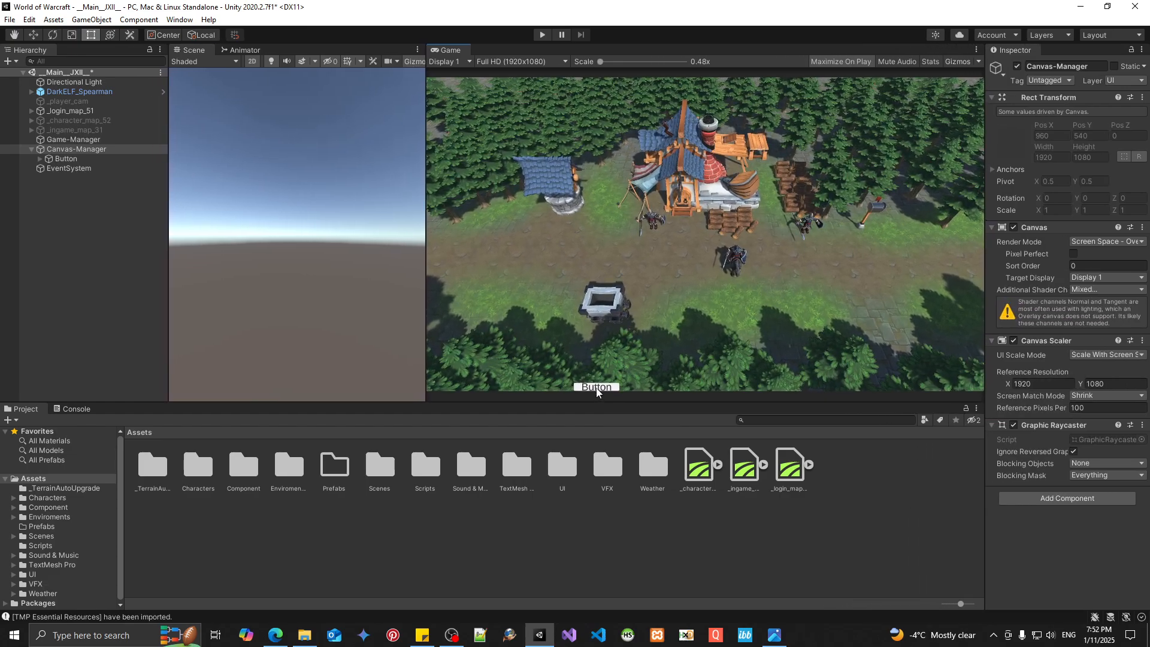
# Step: Anchor the Button to the canvas's middle center, including its pivot and position, and check its placement in the Game view
pyautogui.click(60, 160)
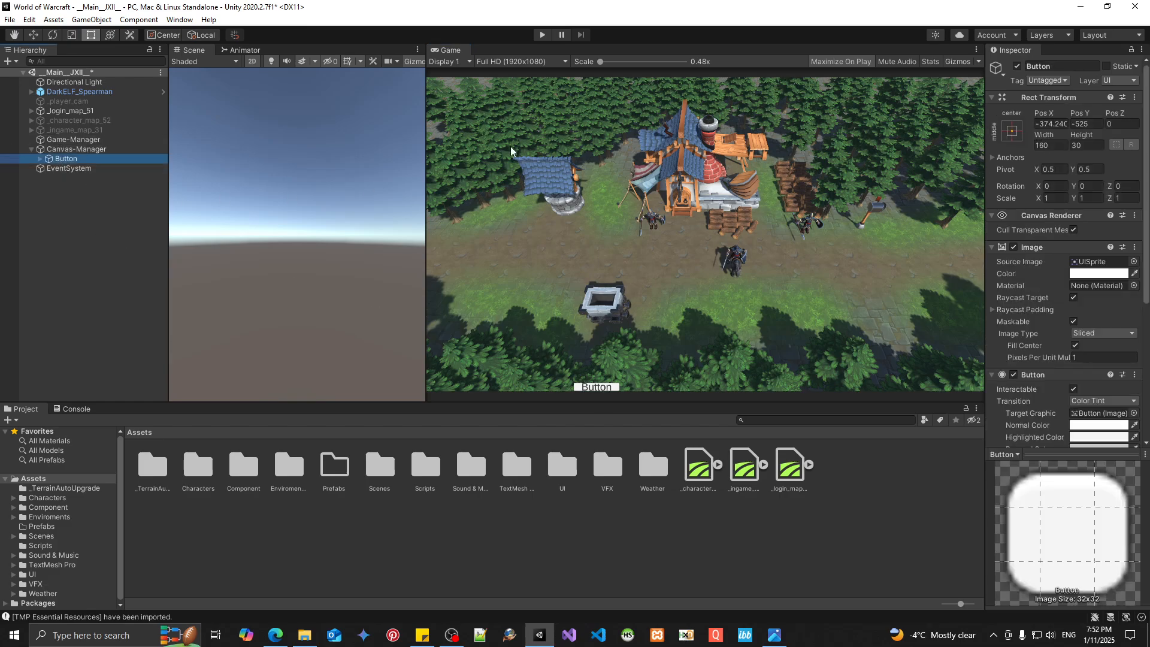
pyautogui.doubleClick(66, 159)
pyautogui.moveTo(423, 211); pyautogui.dragTo(774, 212)
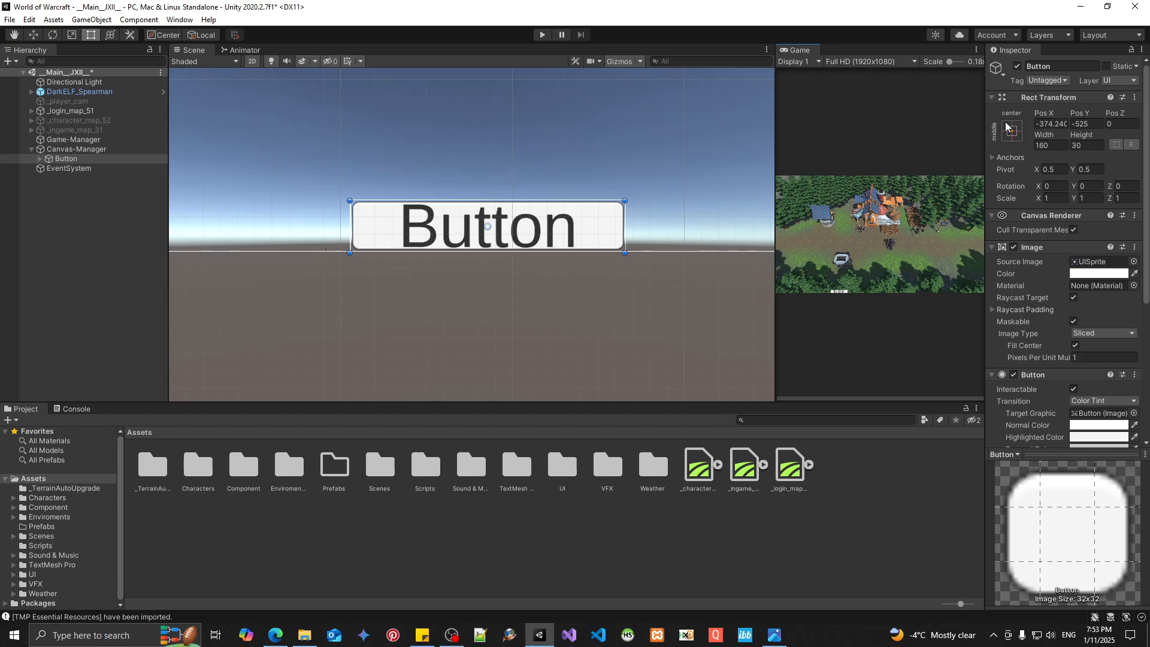
pyautogui.click(1016, 135)
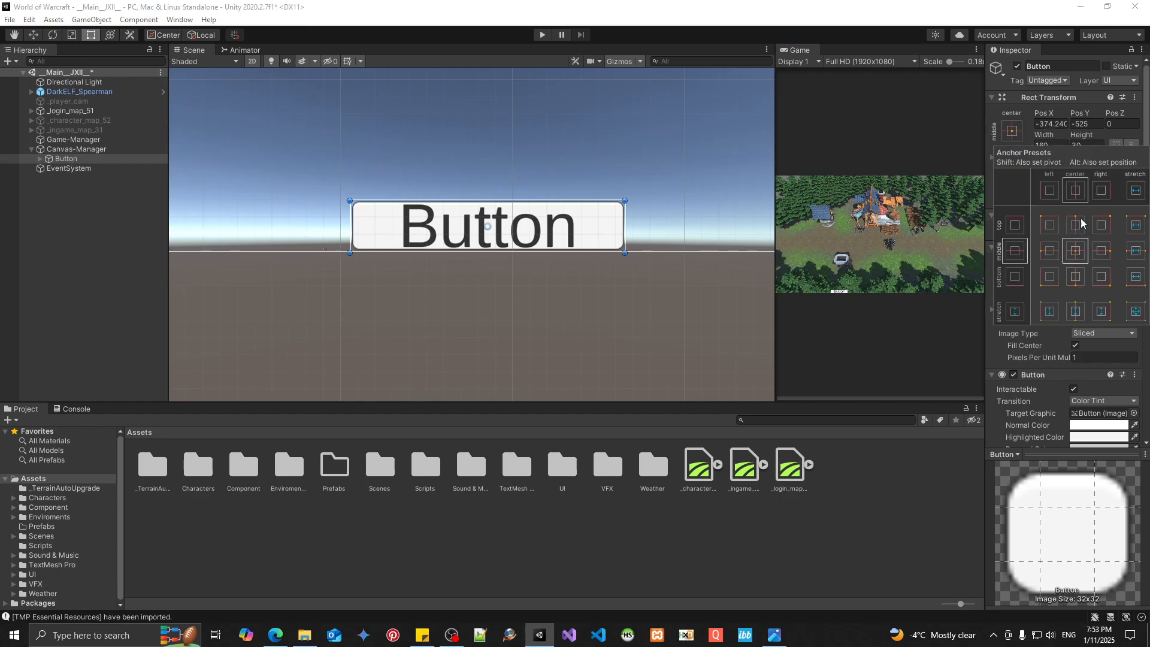
pyautogui.hotkey('shift', 'alt')
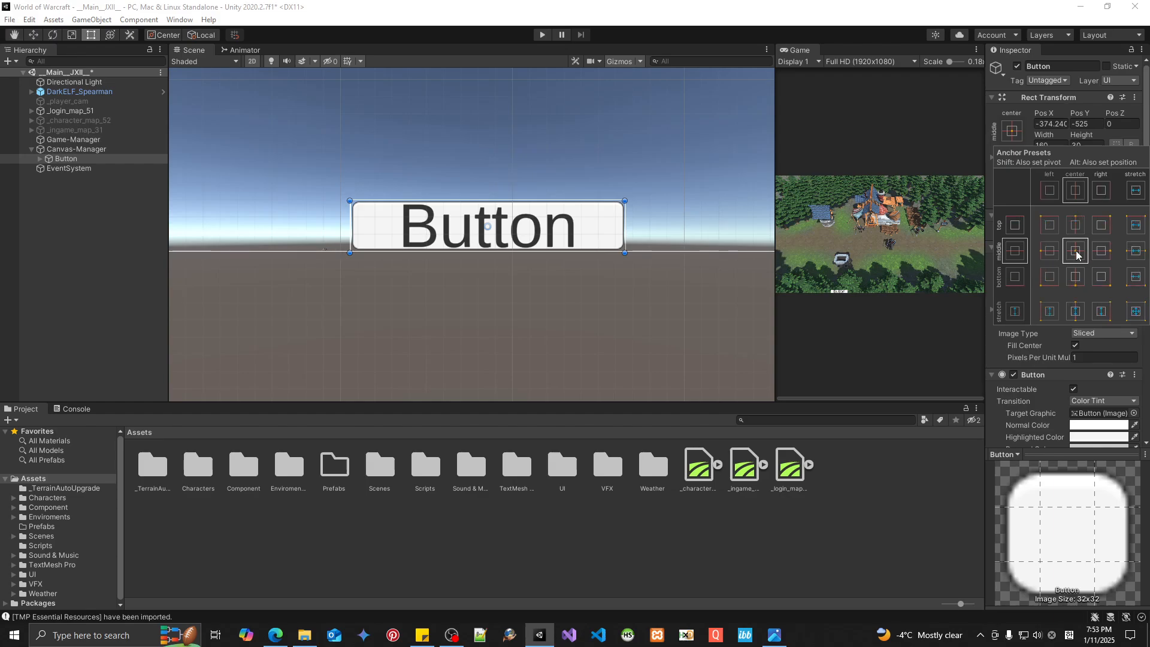
pyautogui.hotkey('shift', 'alt')
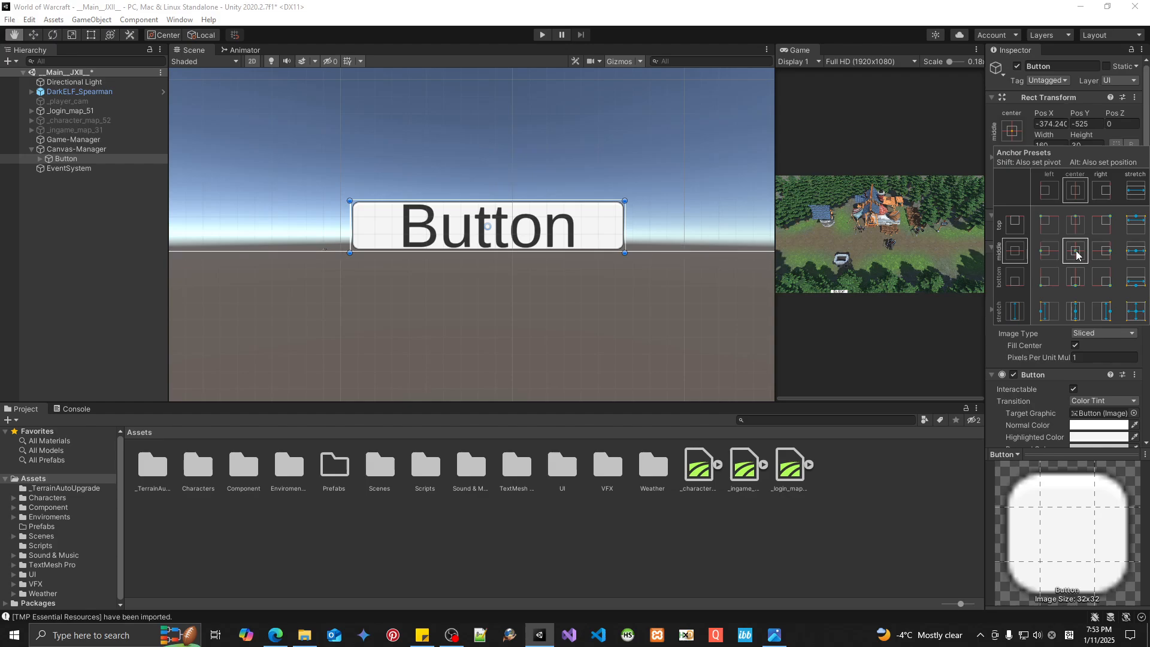
pyautogui.keyDown('alt'); pyautogui.keyDown('shift'); pyautogui.click(1076, 255); pyautogui.keyUp('shift'); pyautogui.keyUp('alt')
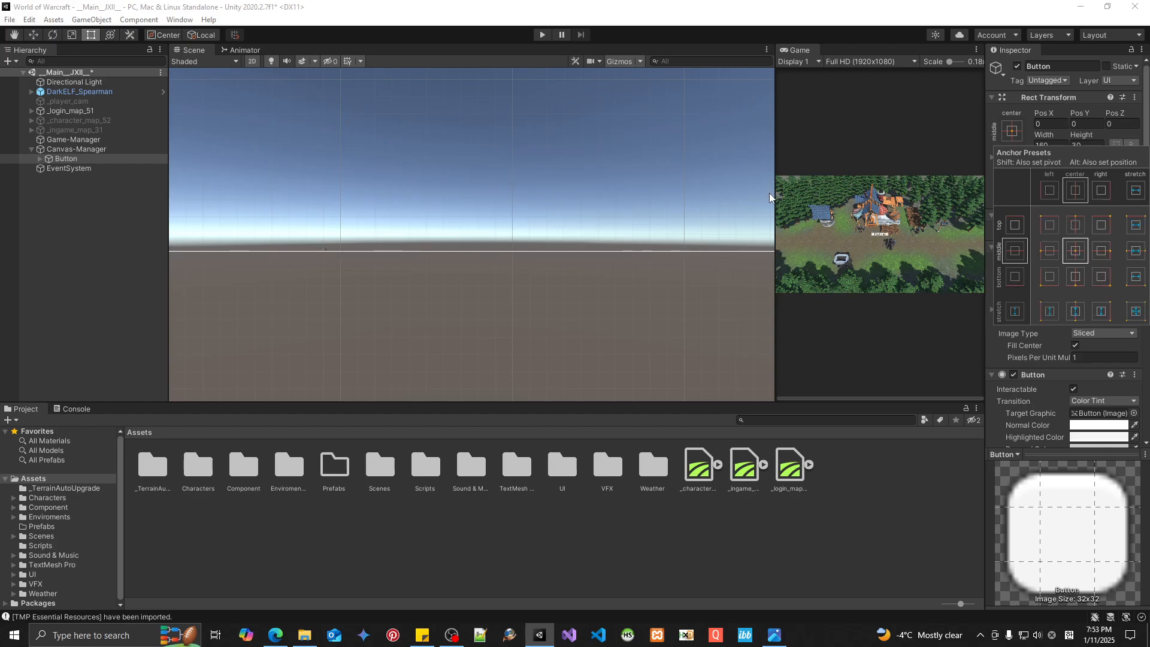
pyautogui.moveTo(772, 196); pyautogui.dragTo(275, 200)
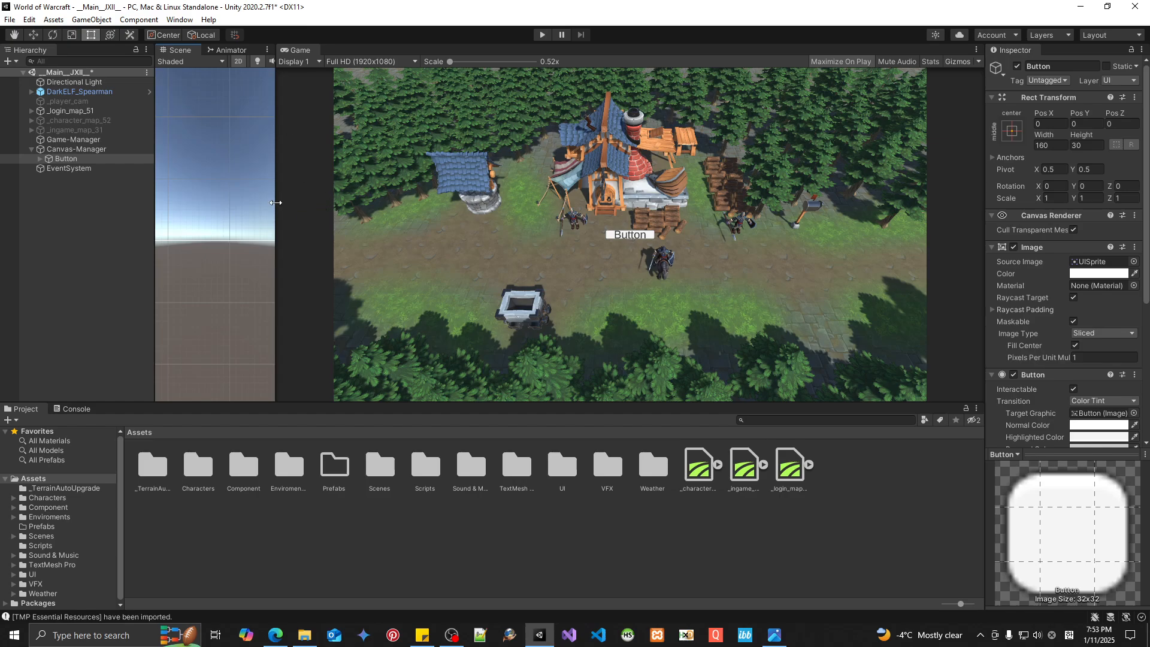
pyautogui.moveTo(276, 202); pyautogui.dragTo(611, 202)
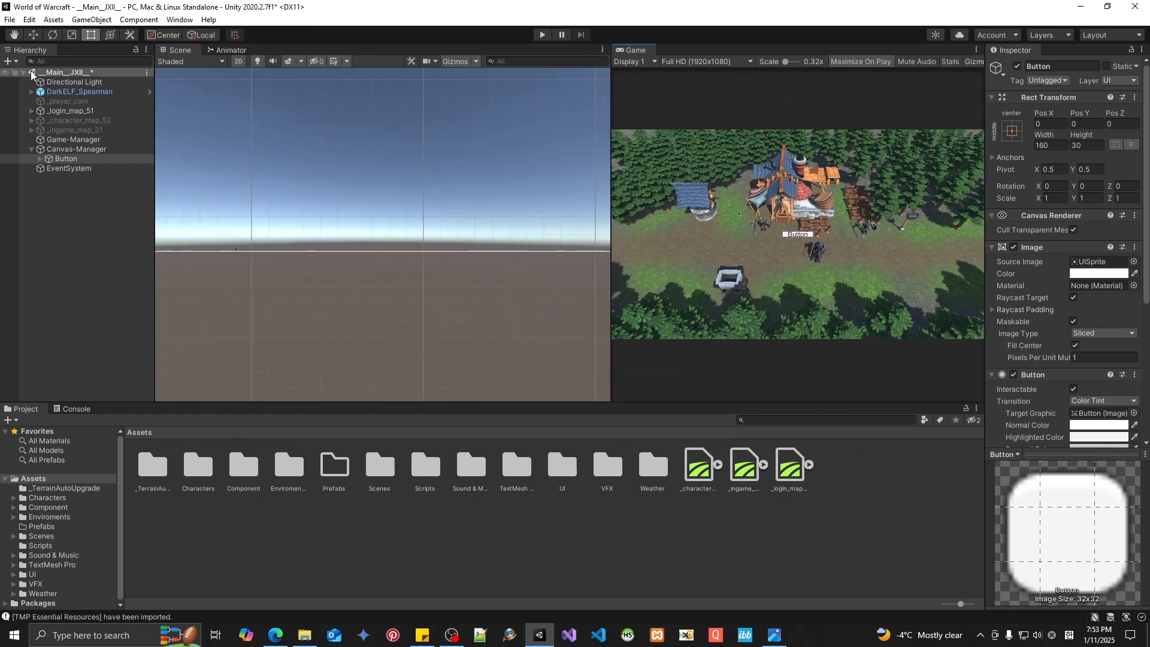
# Step: Add a UI Image as a child of Canvas-Manager and name it _login
pyautogui.rightClick(69, 149)
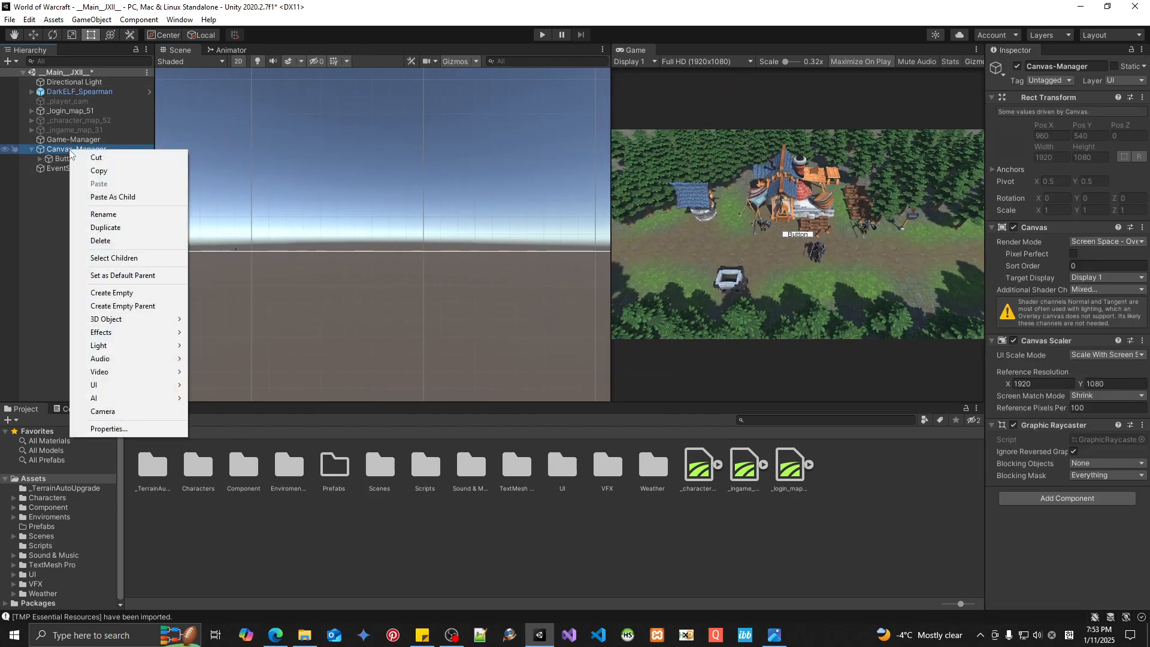
pyautogui.moveTo(127, 385)
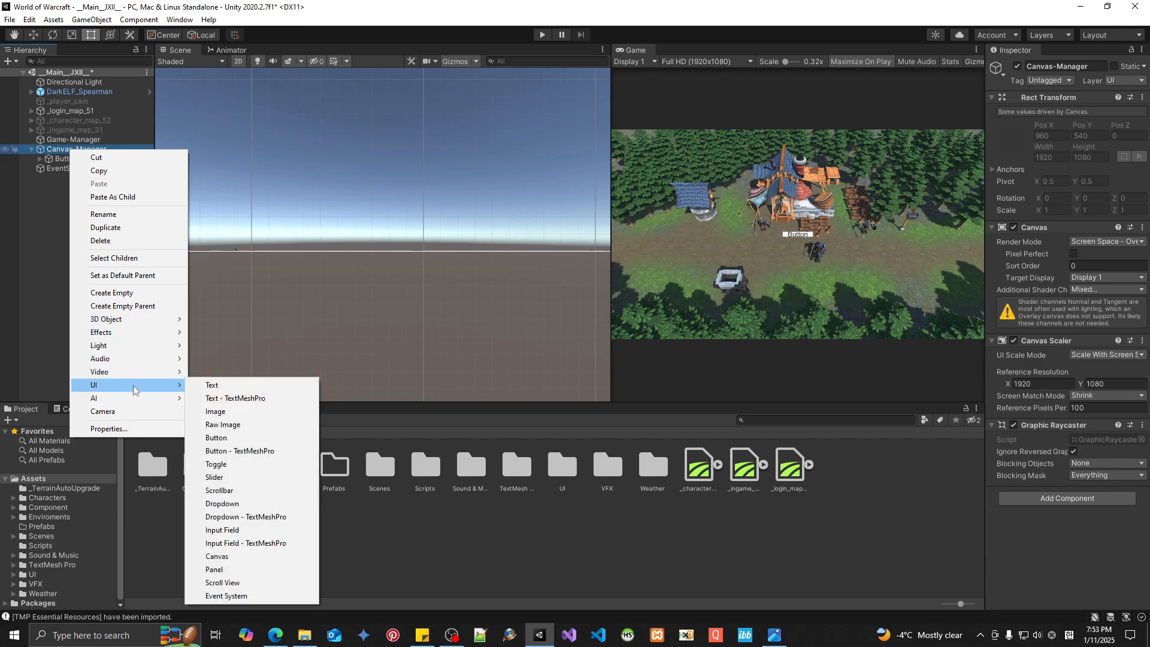
pyautogui.click(220, 412)
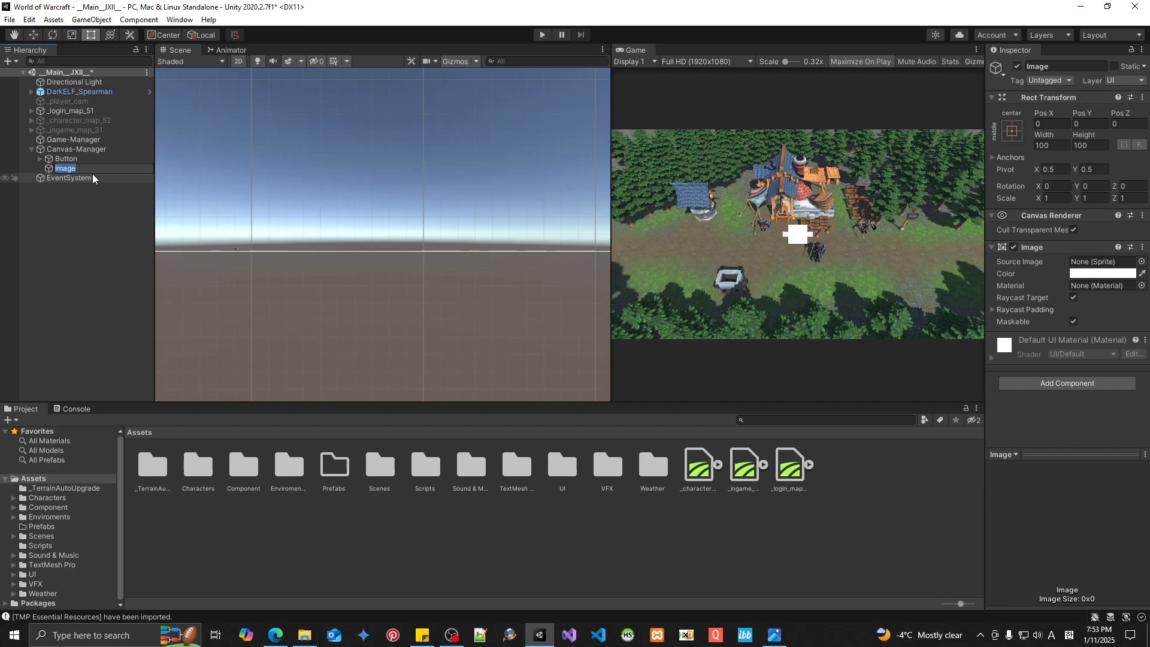
pyautogui.write('_login')
pyautogui.press('Return')
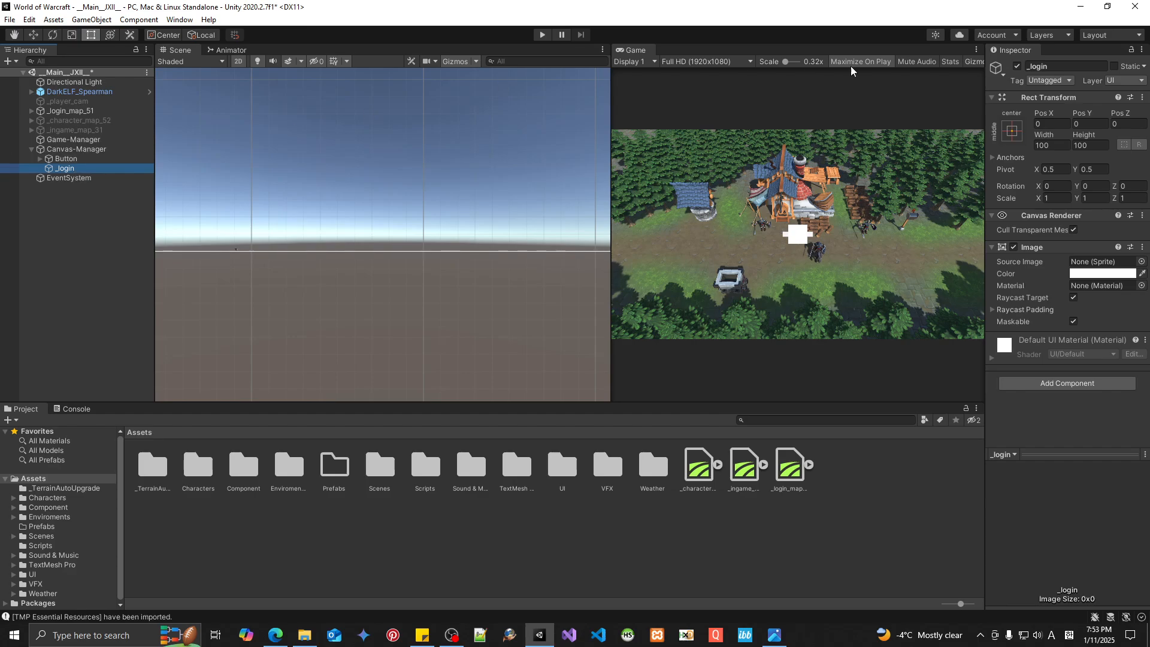
# Step: Stretch the _login image across the whole canvas, including its pivot and position, and widen the Game view
pyautogui.click(1011, 130)
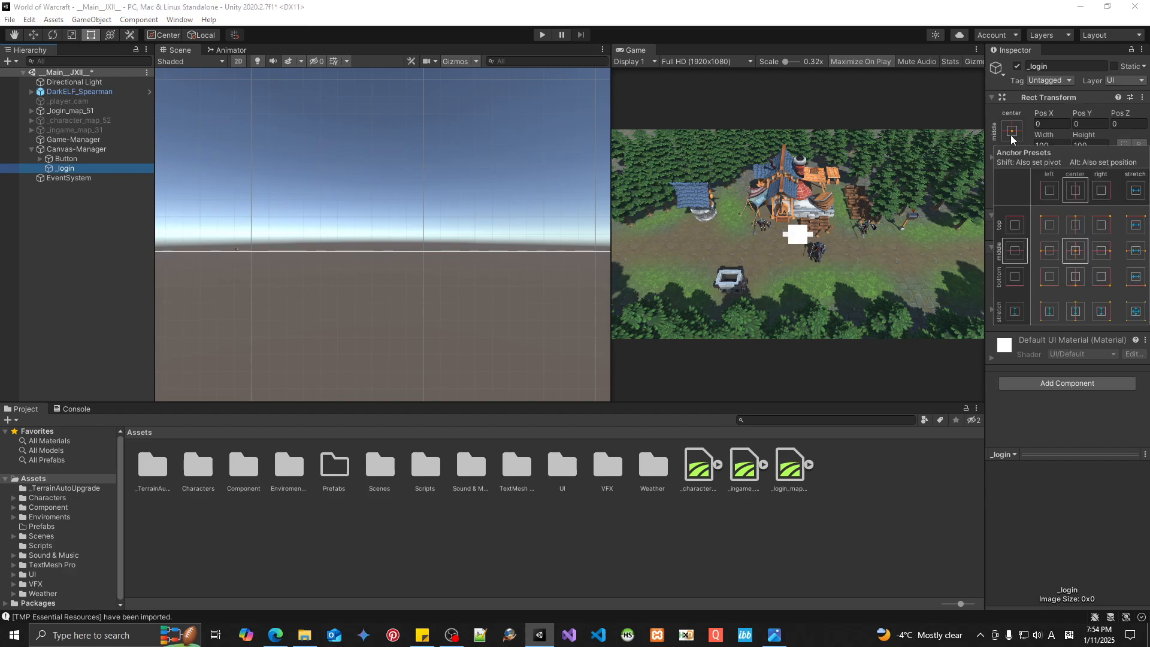
pyautogui.hotkey('shift', 'alt')
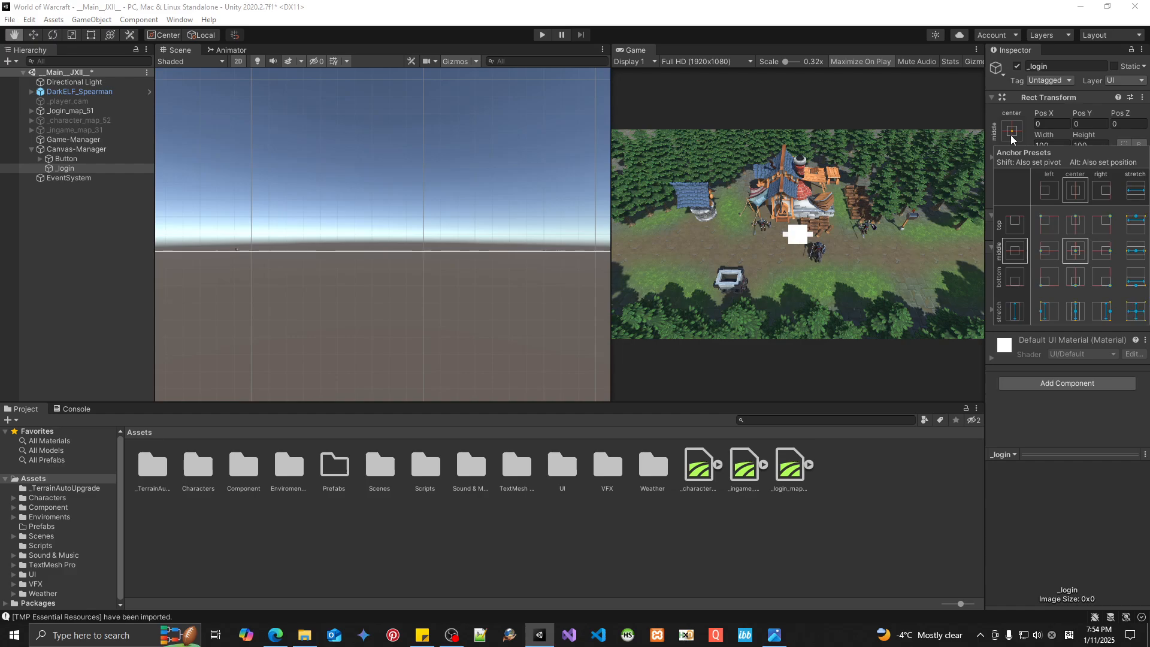
pyautogui.keyDown('alt'); pyautogui.keyDown('shift'); pyautogui.click(1138, 312); pyautogui.keyUp('shift'); pyautogui.keyUp('alt')
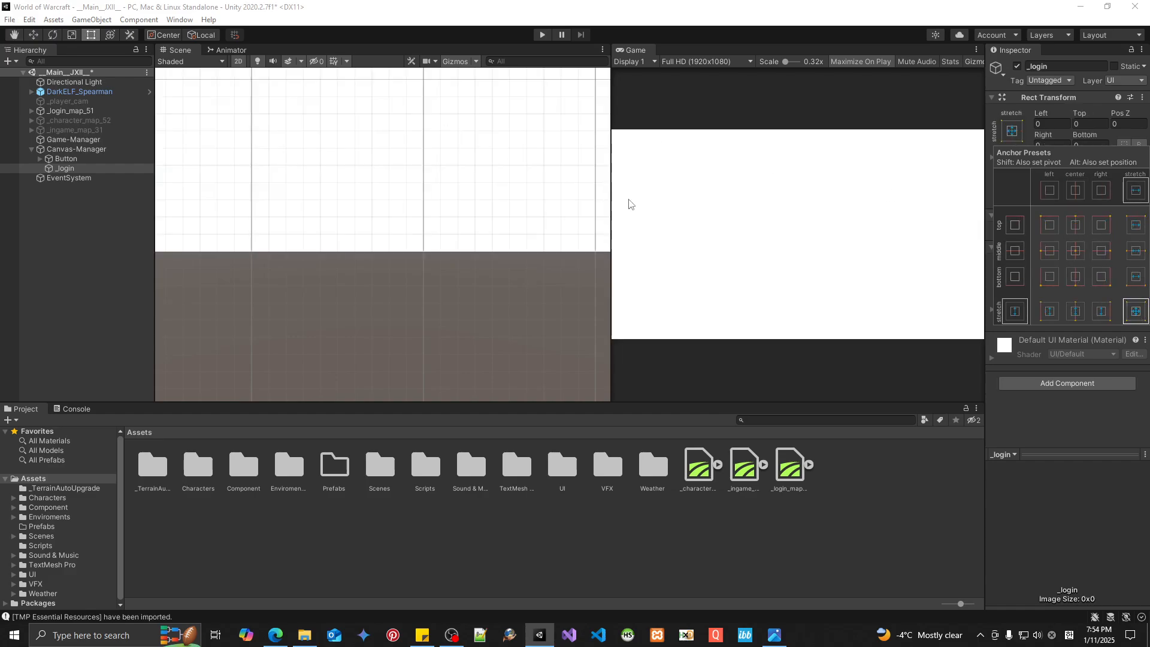
pyautogui.moveTo(612, 195); pyautogui.dragTo(492, 188)
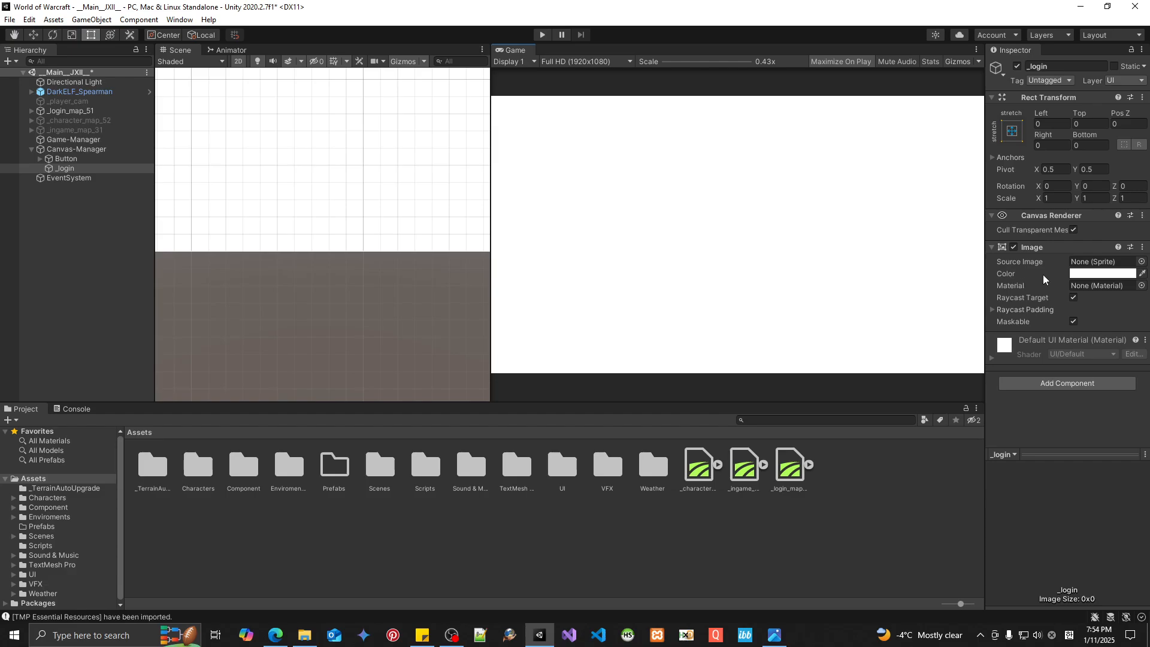
# Step: Make the _login image fully transparent by setting its color's alpha to 0
pyautogui.click(1087, 274)
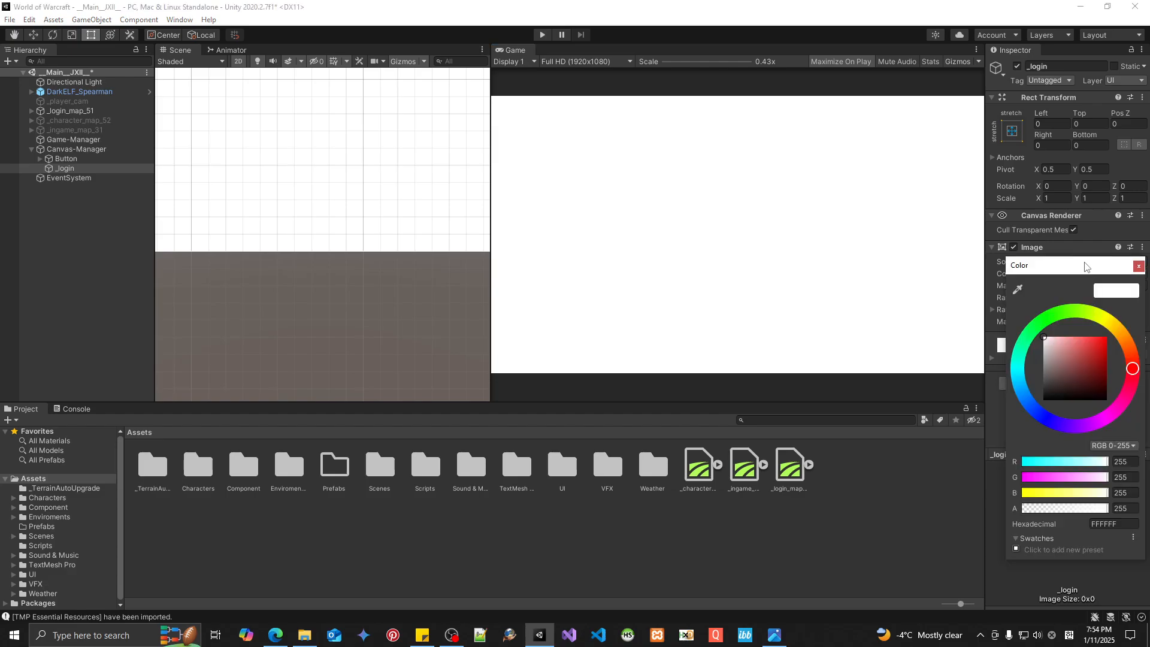
pyautogui.moveTo(1086, 274); pyautogui.dragTo(545, 13)
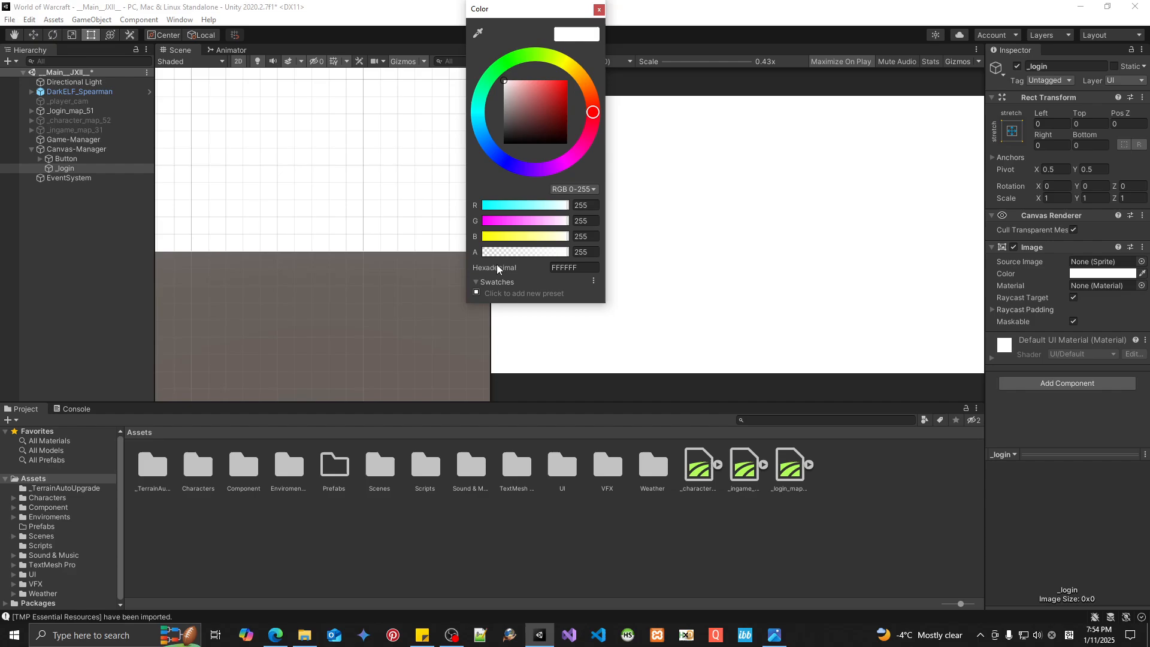
pyautogui.click(591, 255)
pyautogui.write('0')
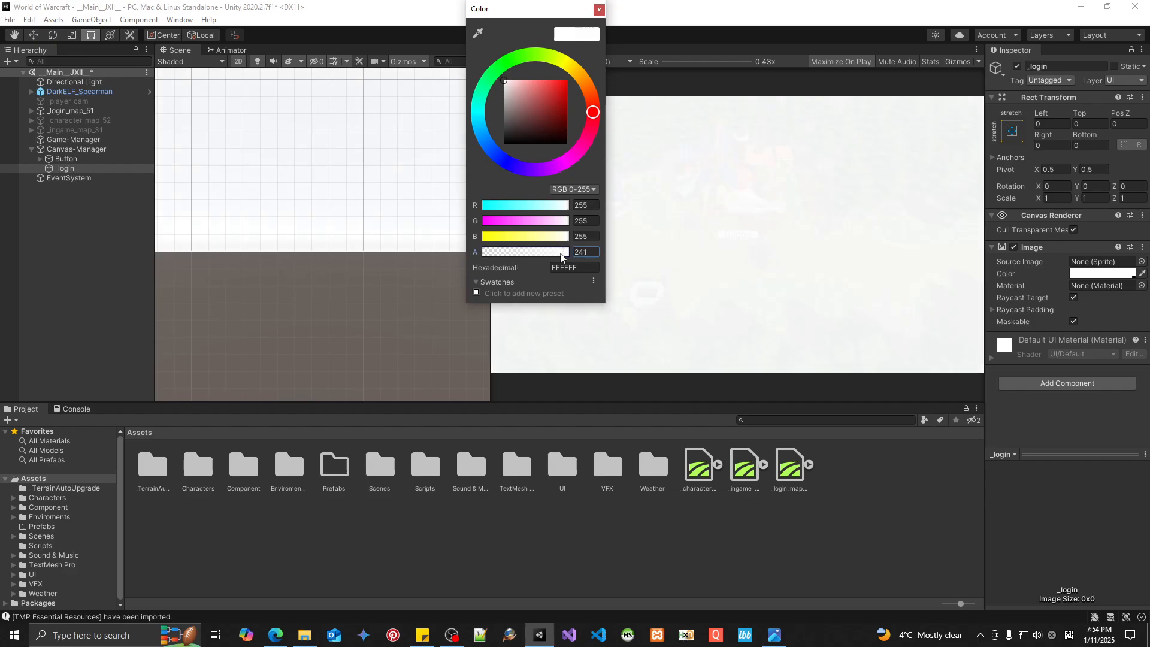
pyautogui.click(598, 9)
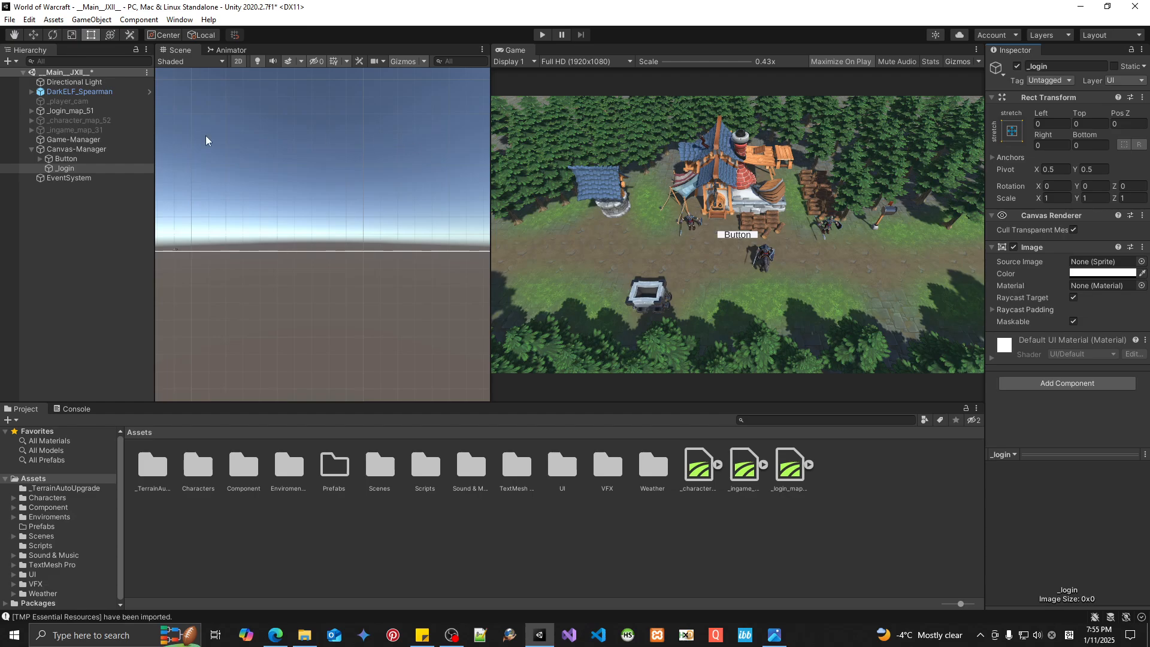
# Step: Make the Button a child of _login, widen the Game view, and check the Button's anchor presets
pyautogui.click(66, 160)
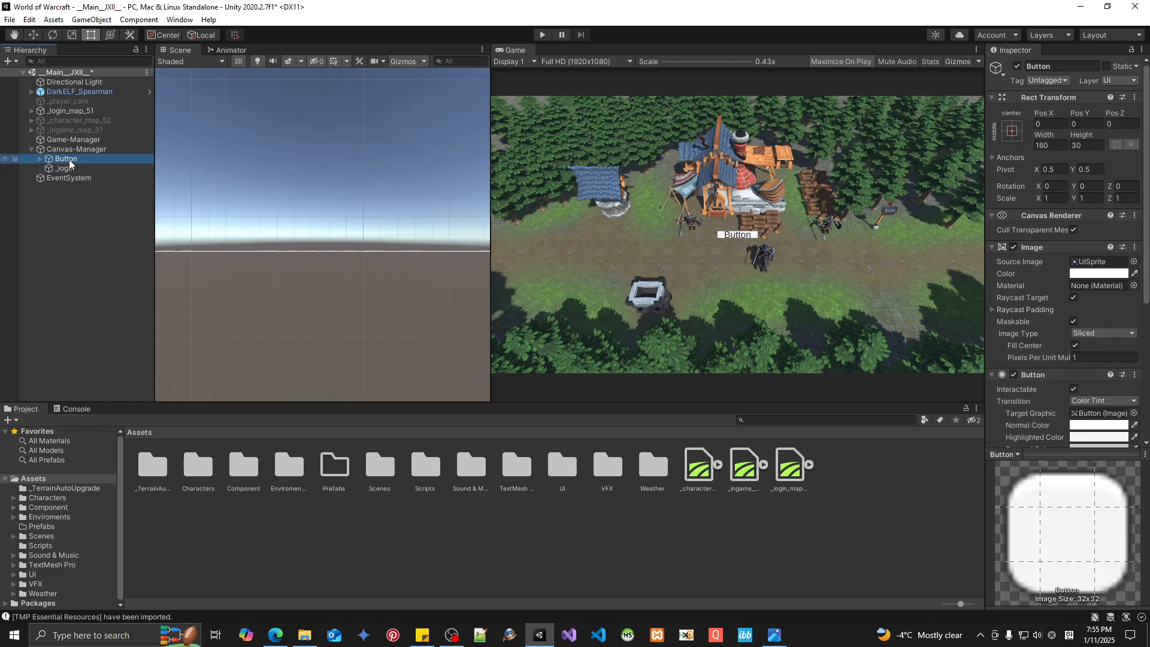
pyautogui.moveTo(69, 162); pyautogui.dragTo(68, 168)
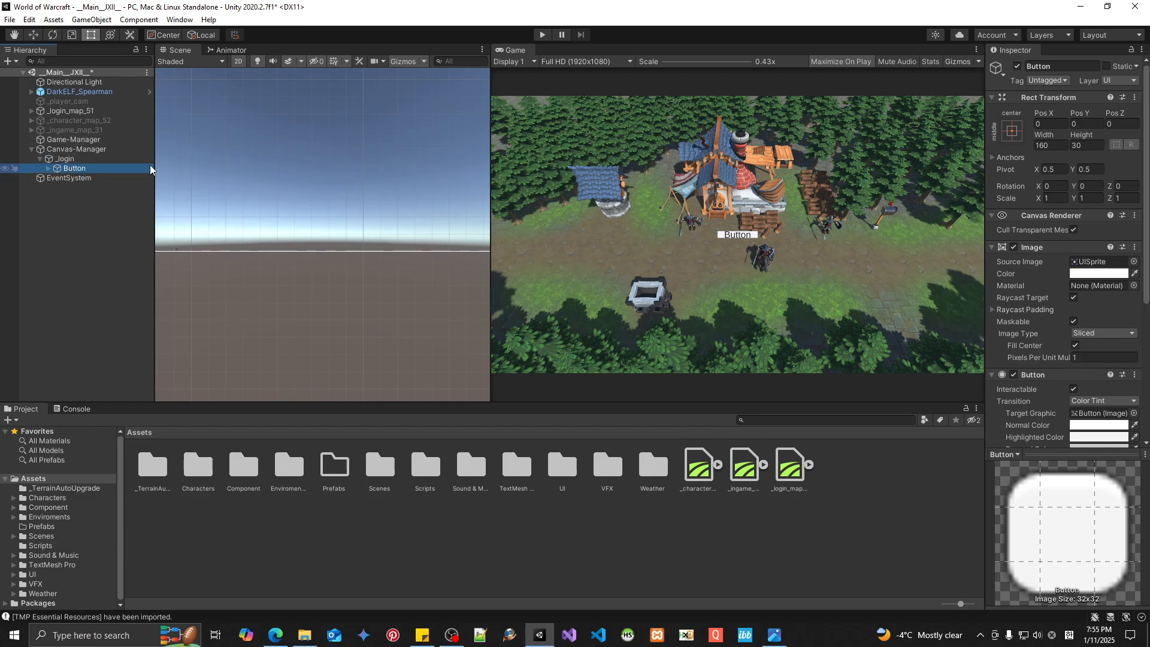
pyautogui.click(65, 159)
pyautogui.moveTo(489, 177); pyautogui.dragTo(319, 171)
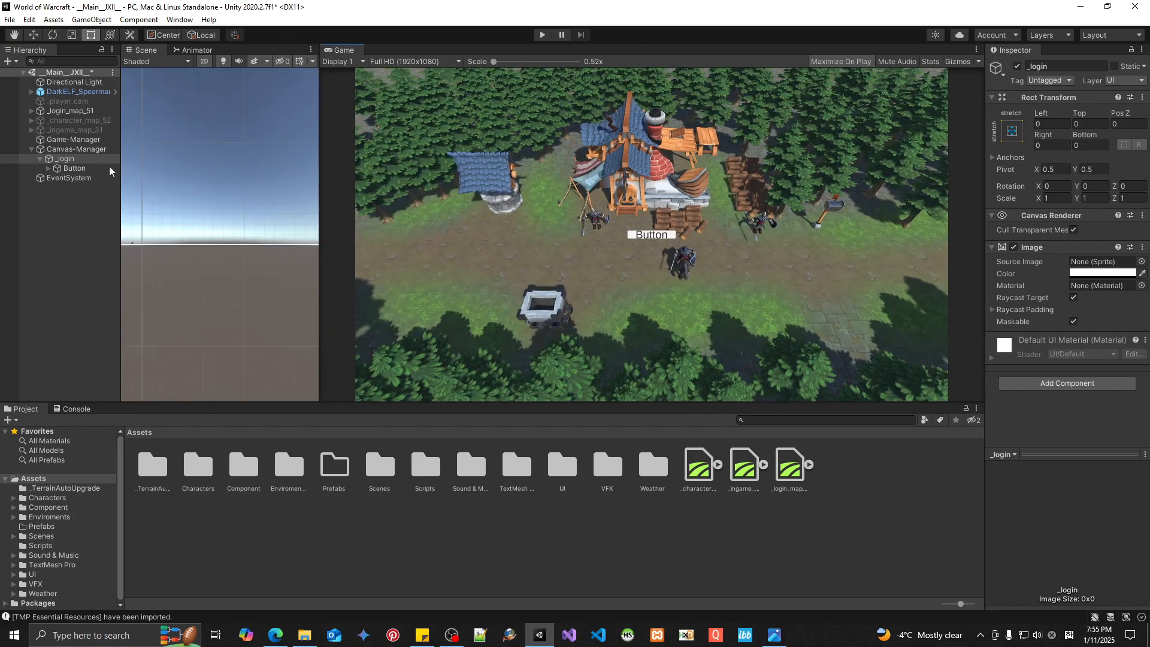
pyautogui.click(74, 168)
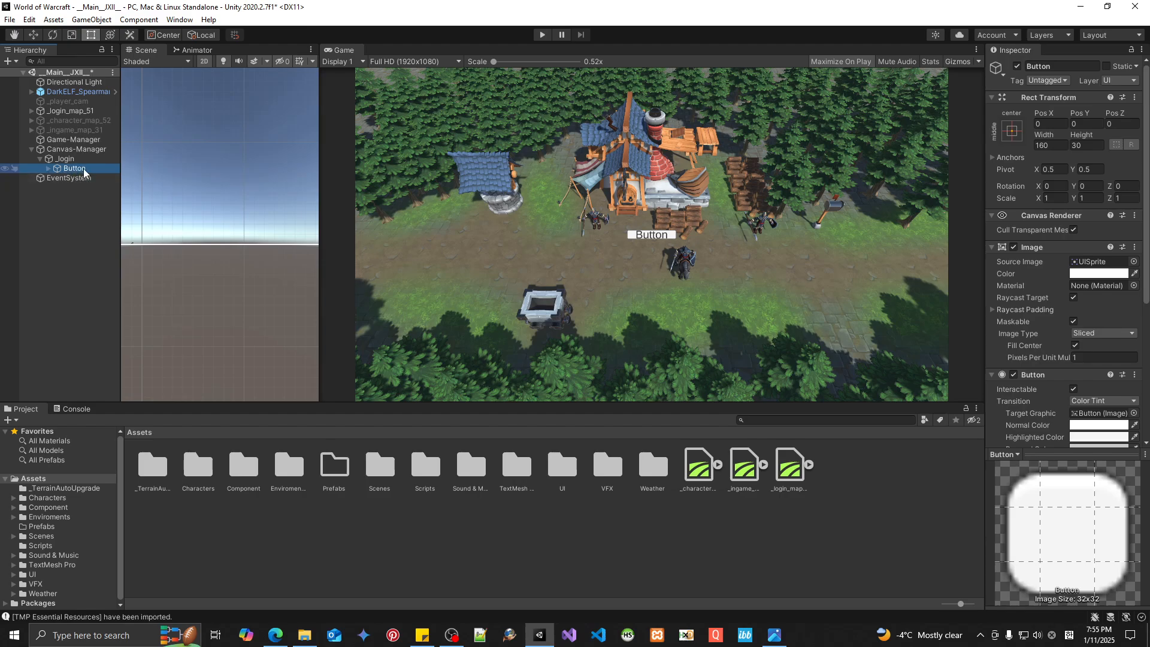
pyautogui.click(1012, 131)
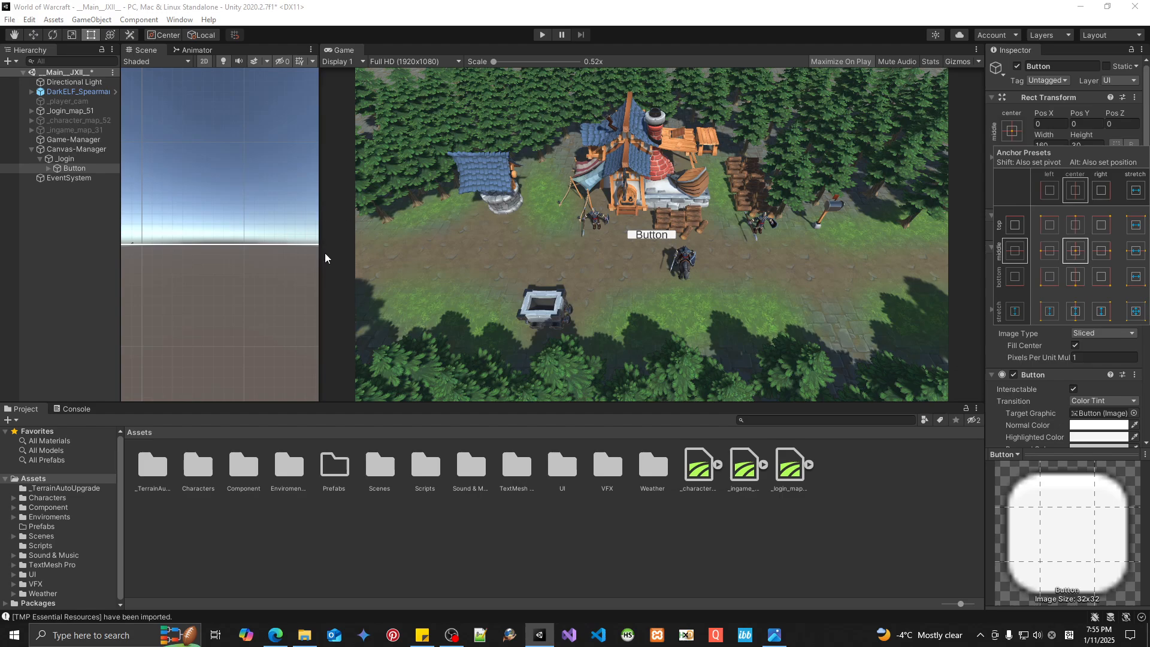
pyautogui.click(71, 167)
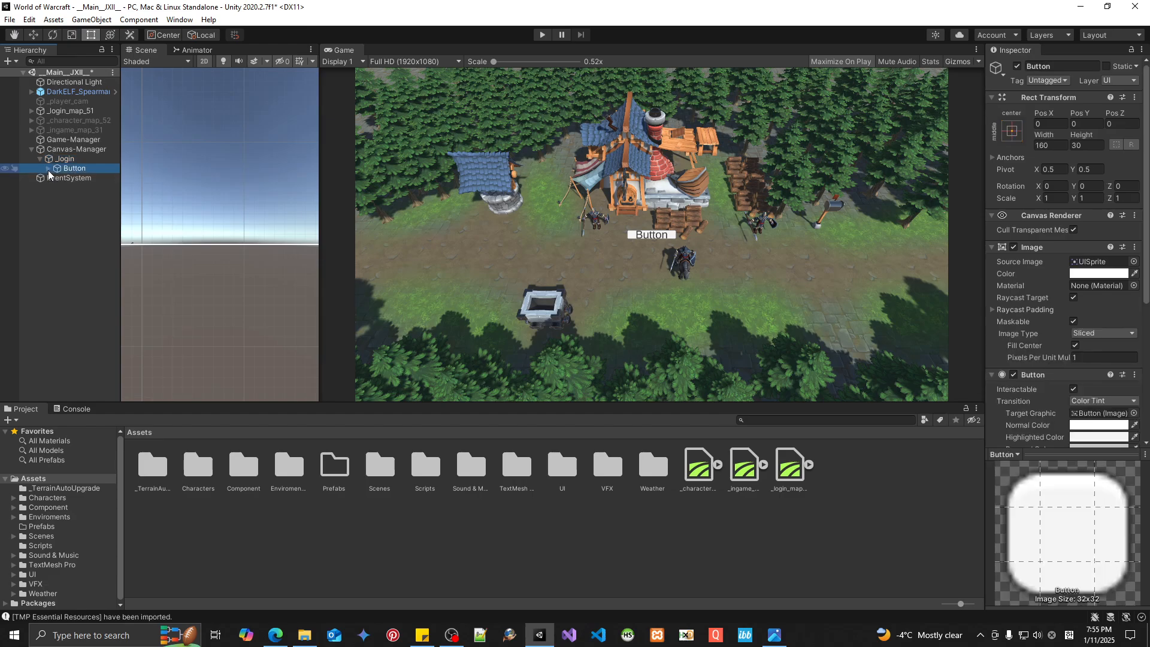
# Step: Change the text of the Button's Text (TMP) label to "Start Game"
pyautogui.click(48, 169)
pyautogui.click(82, 178)
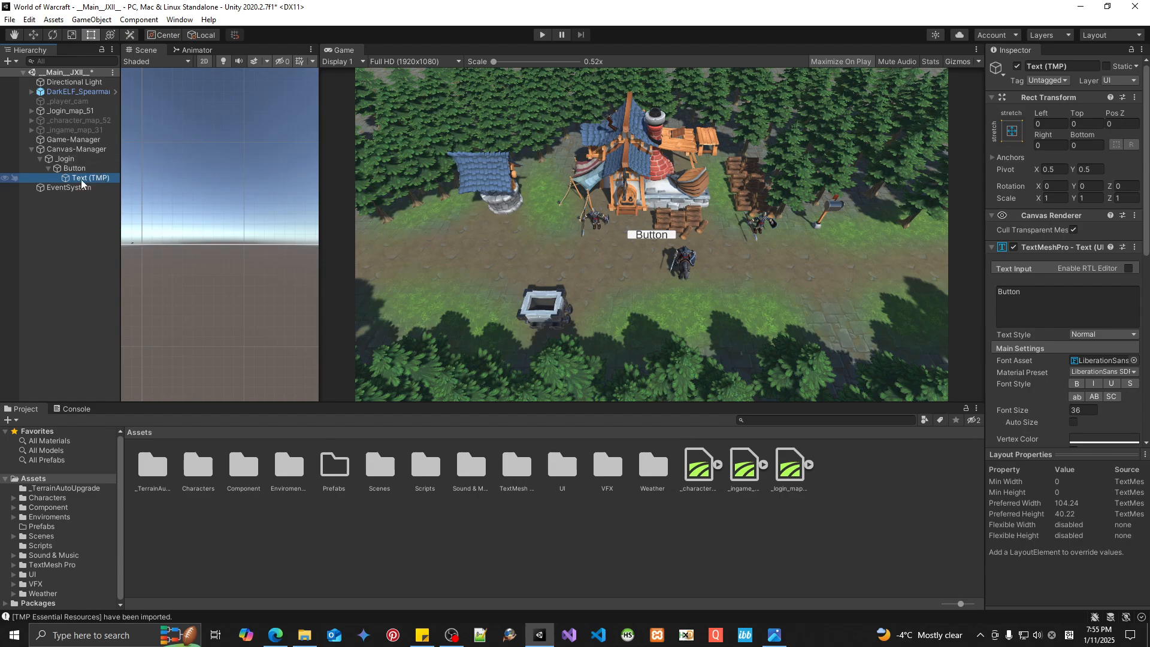
pyautogui.click(1057, 295)
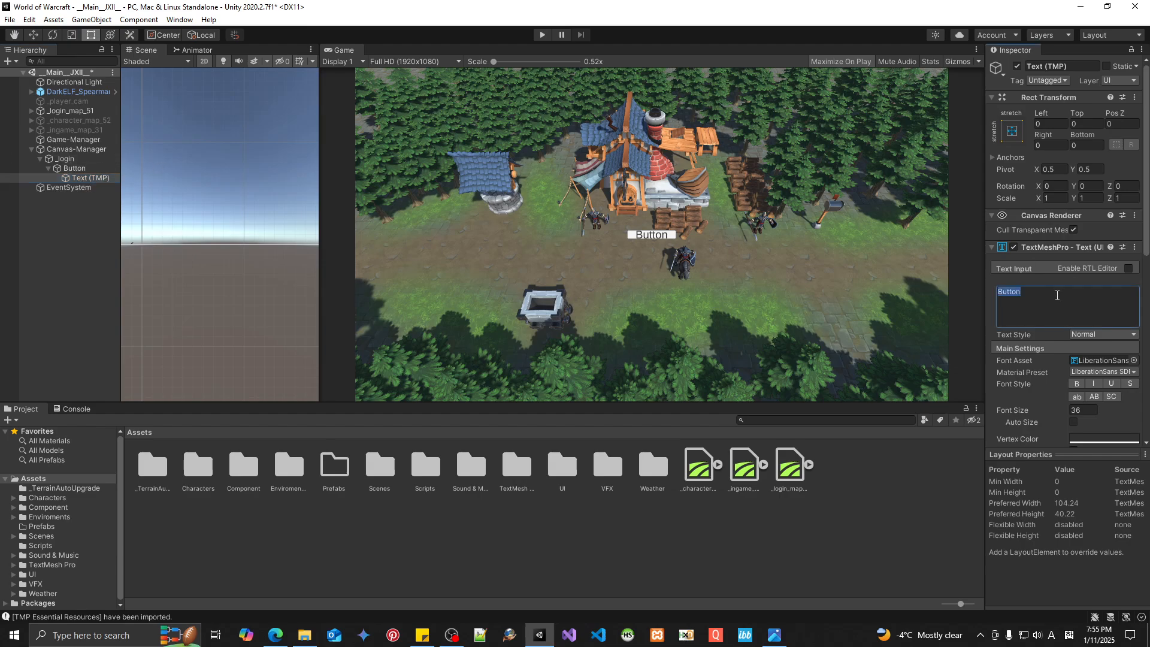
pyautogui.write('Start Game')
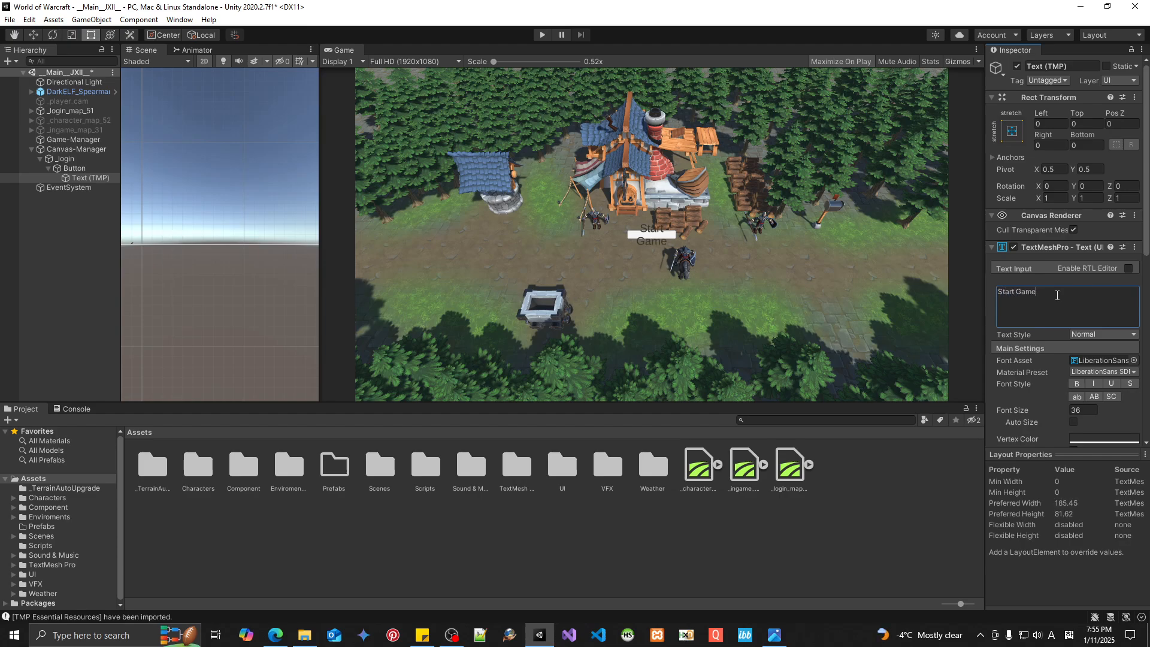
# Step: Set the vertex color of the Button's Text (TMP) label to white, FFFFFF
pyautogui.click(71, 169)
pyautogui.click(81, 178)
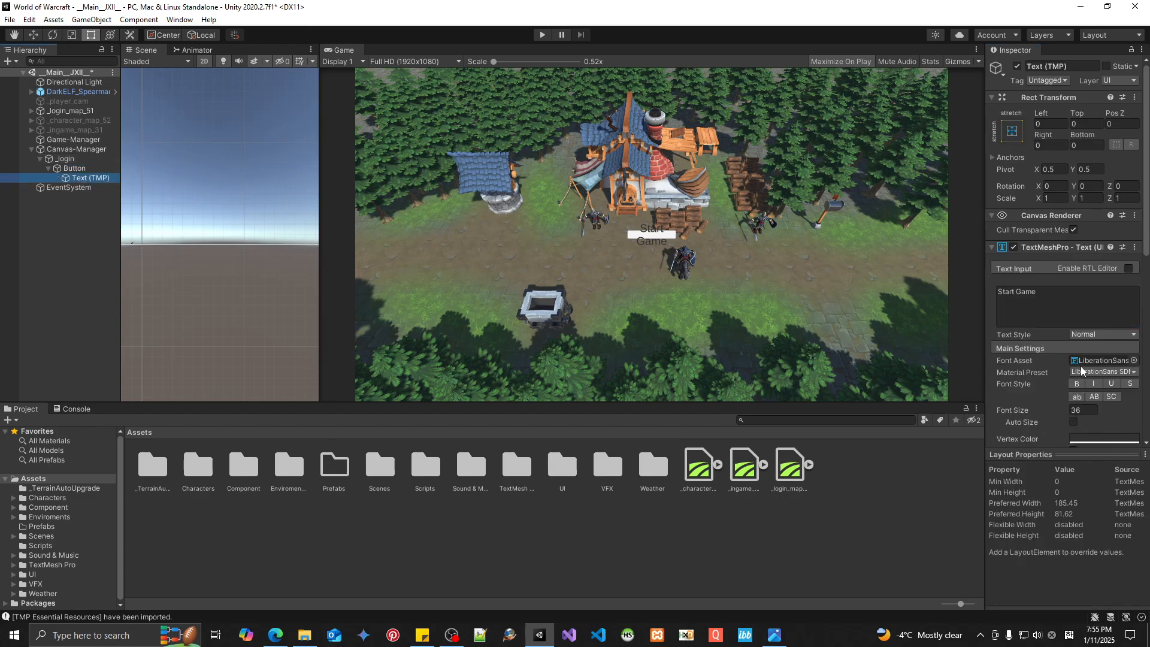
pyautogui.click(1078, 439)
pyautogui.moveTo(1059, 414); pyautogui.dragTo(1043, 396)
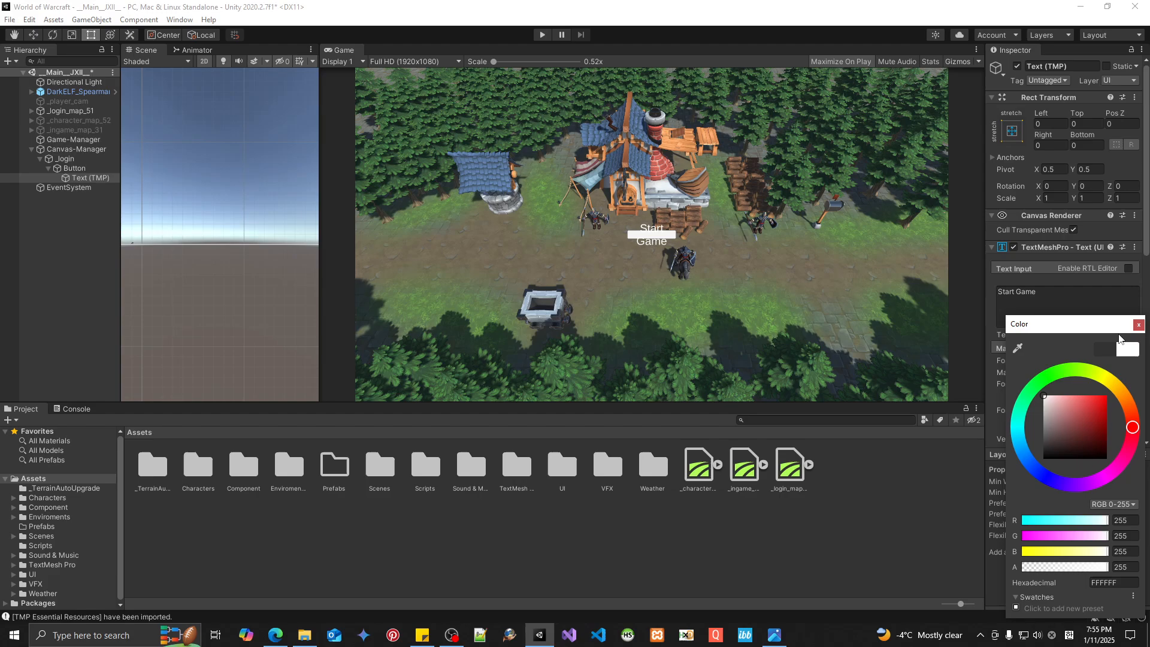
pyautogui.click(1138, 324)
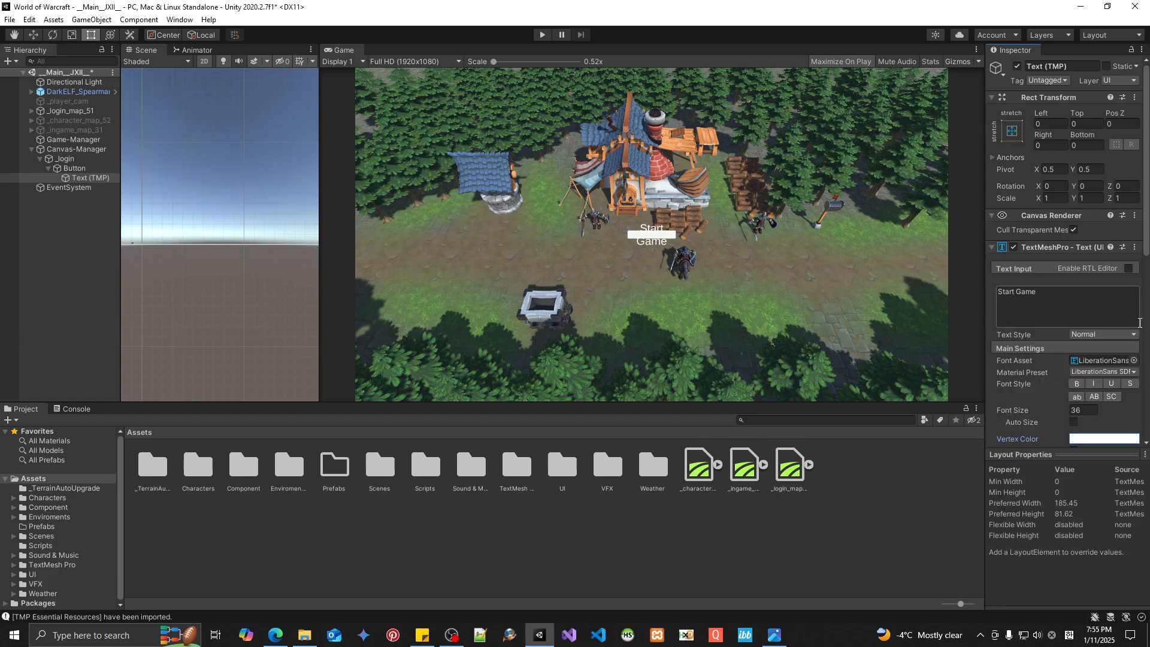
# Step: Apply the bold font style to the Button's Text (TMP) label
pyautogui.click(80, 170)
pyautogui.click(77, 178)
pyautogui.scroll(-5, 1040, 389)
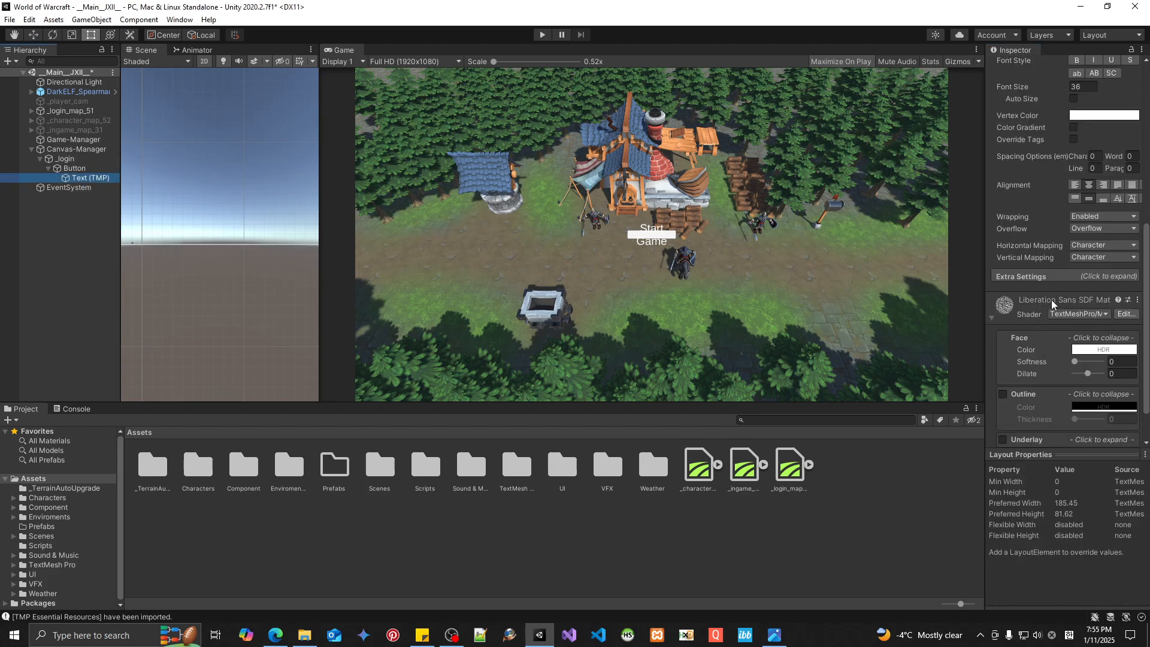
pyautogui.scroll(4, 1051, 300)
pyautogui.click(1081, 304)
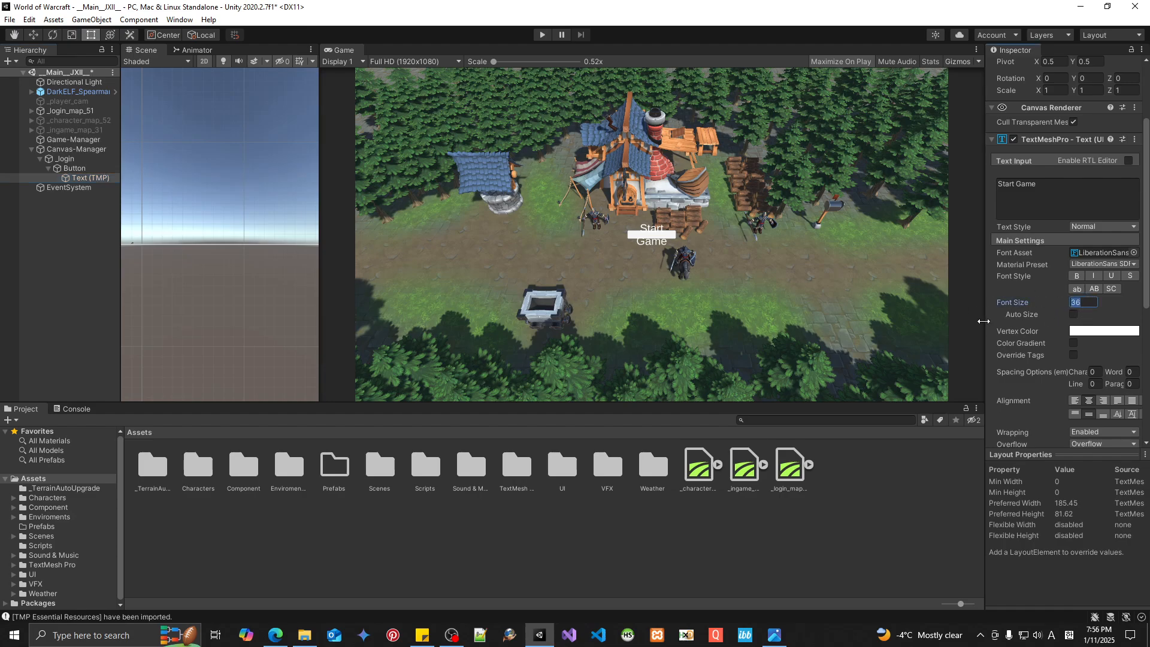
pyautogui.click(1078, 277)
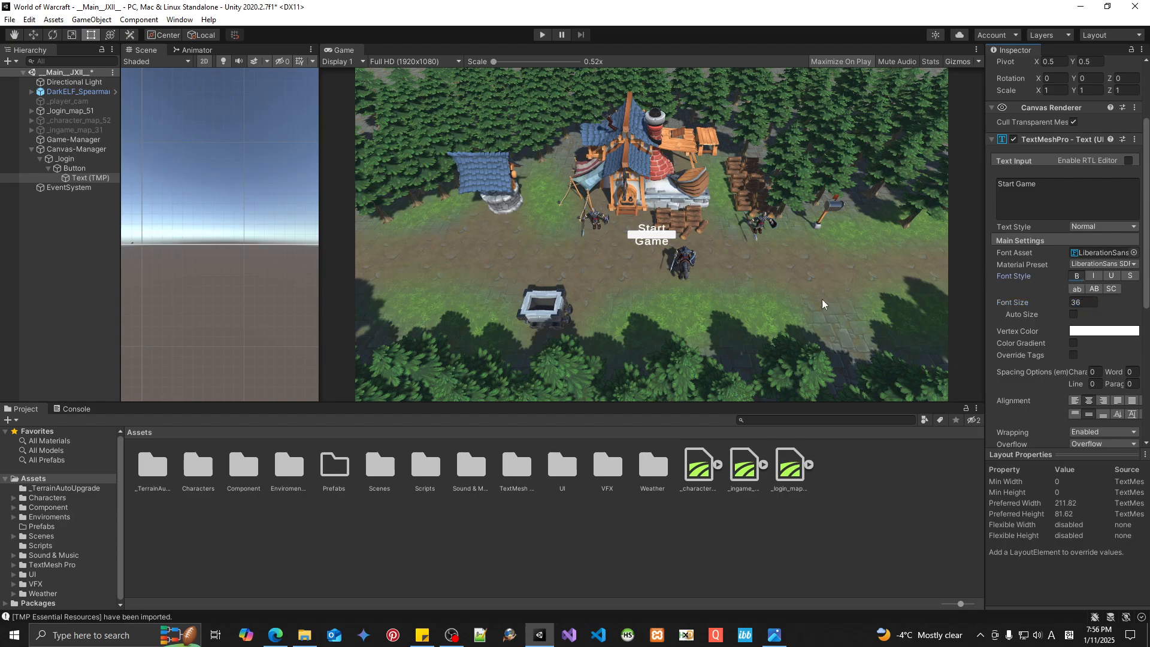
# Step: Resize the Button to a width of 250 and a height of 40
pyautogui.click(71, 168)
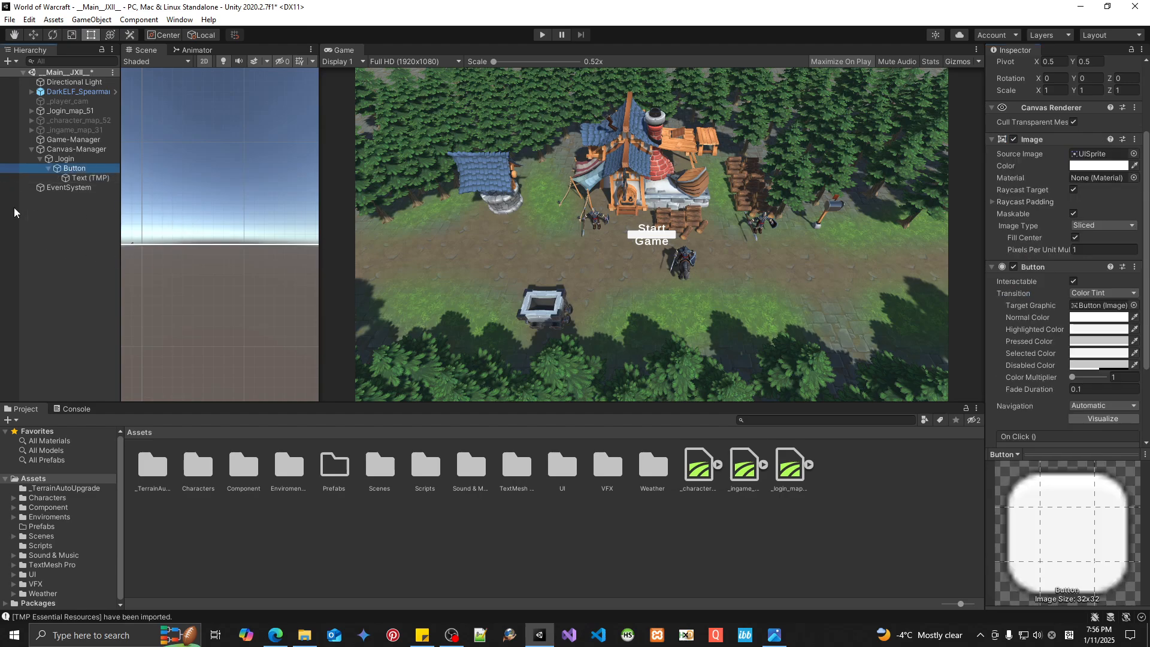
pyautogui.scroll(3, 1054, 139)
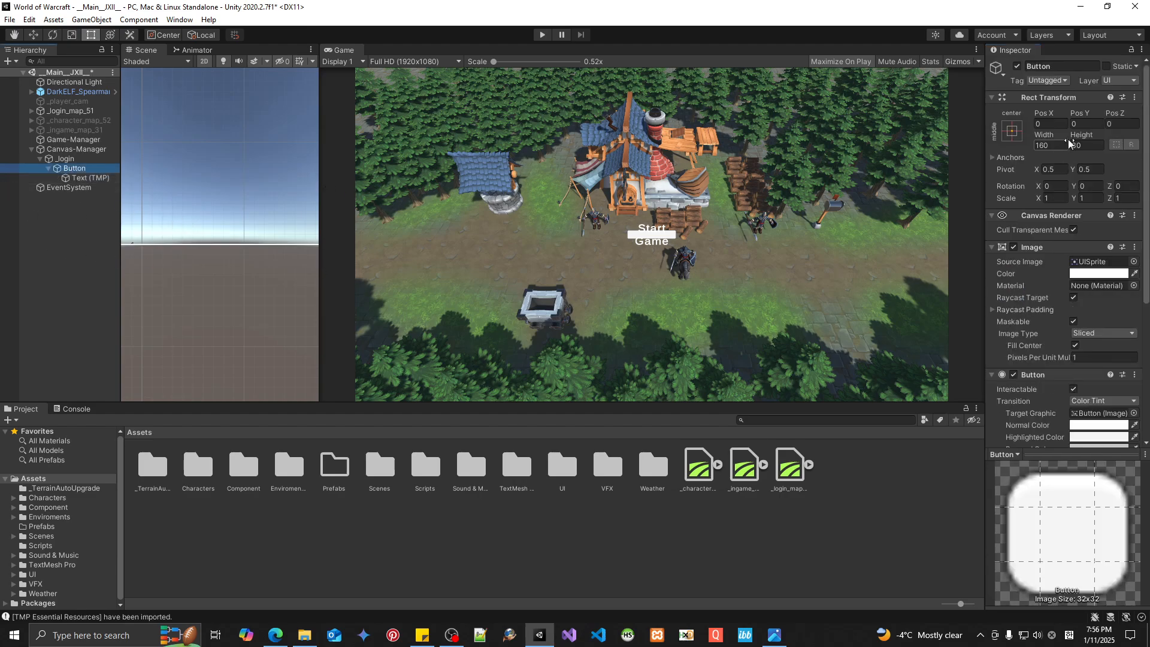
pyautogui.click(1054, 144)
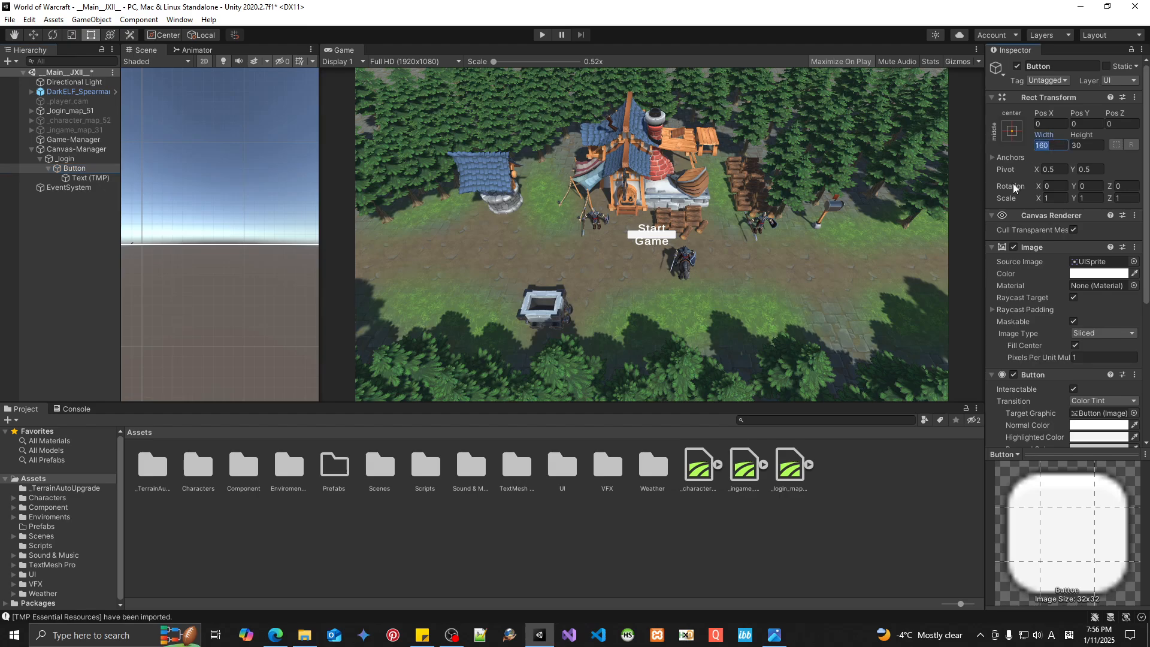
pyautogui.write('250')
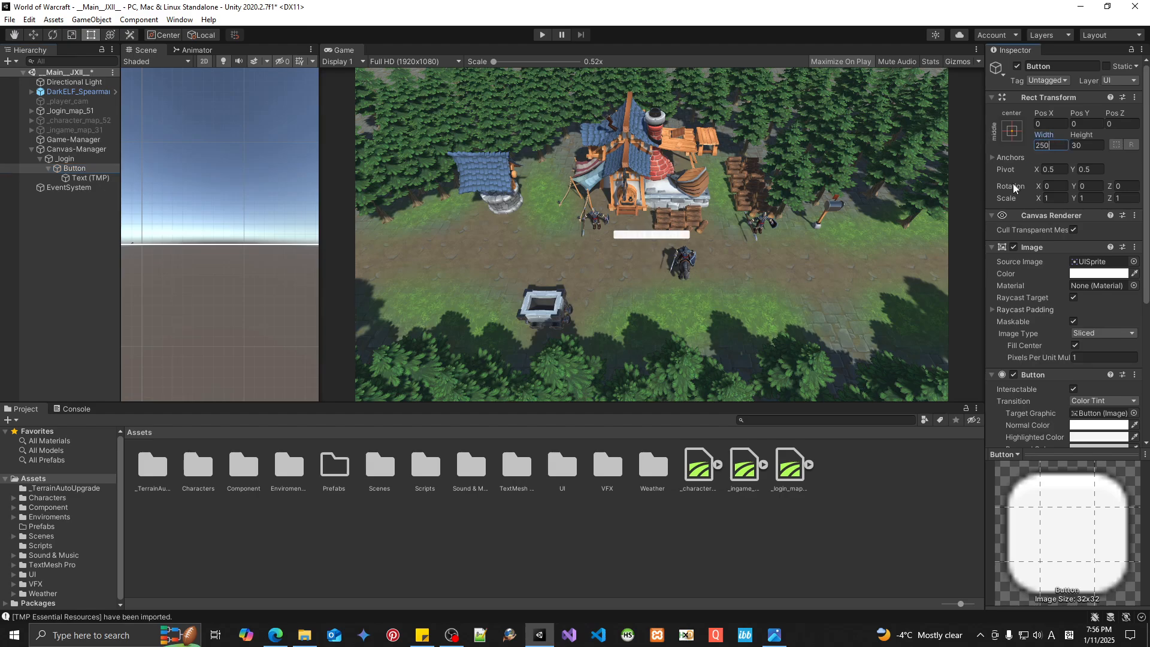
pyautogui.click(1089, 145)
pyautogui.write('40')
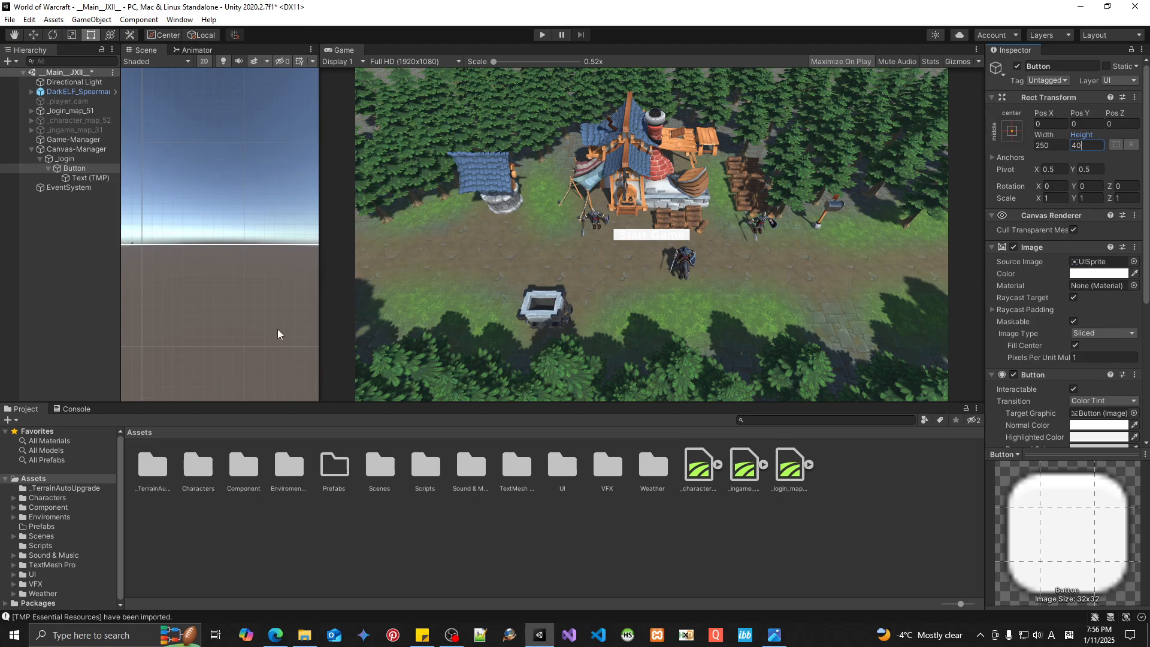
# Step: Open the project's UI/Classic_RPG_GUI/Parts folder and enlarge the asset browser to show more of its sprites
pyautogui.click(12, 574)
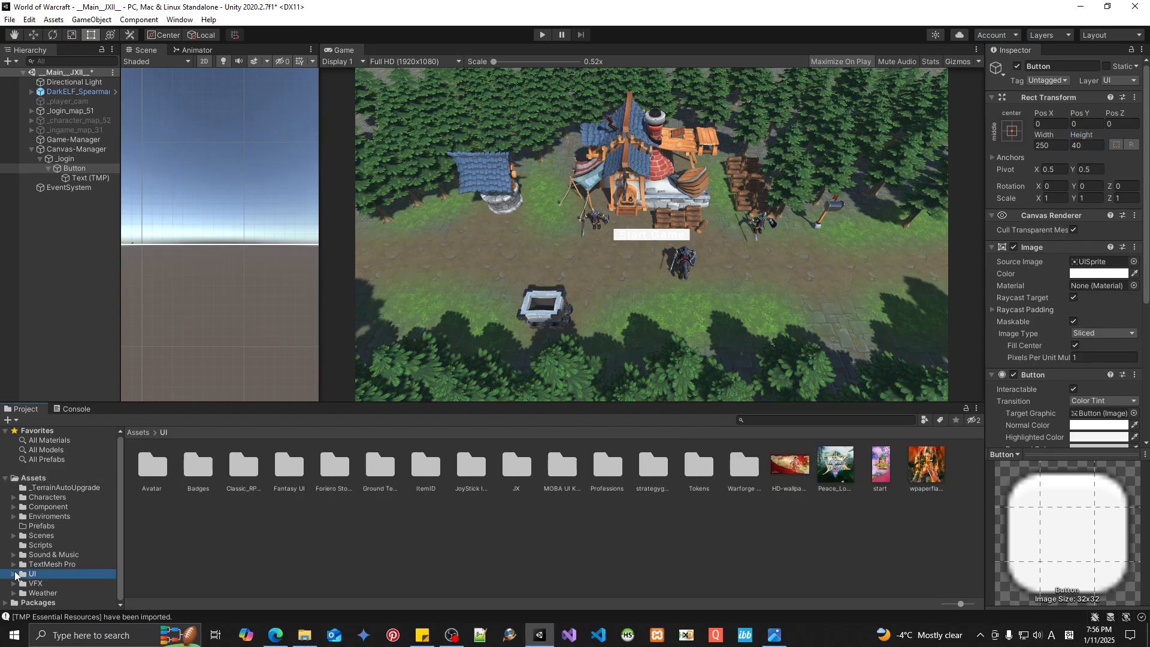
pyautogui.click(12, 575)
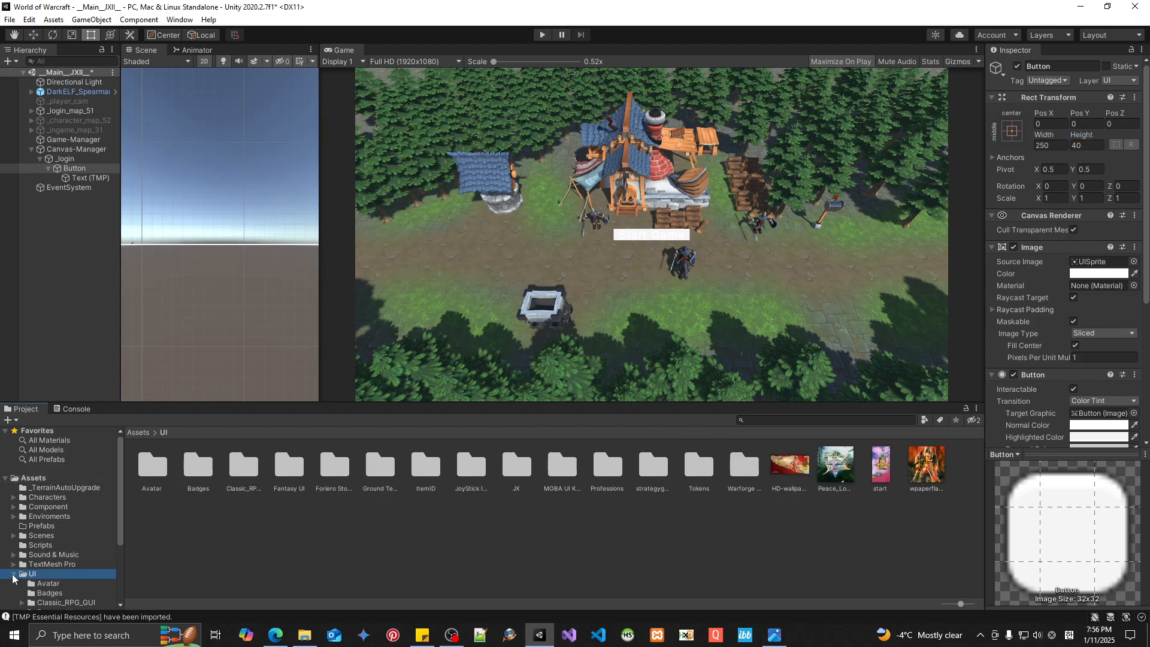
pyautogui.scroll(-4, 46, 541)
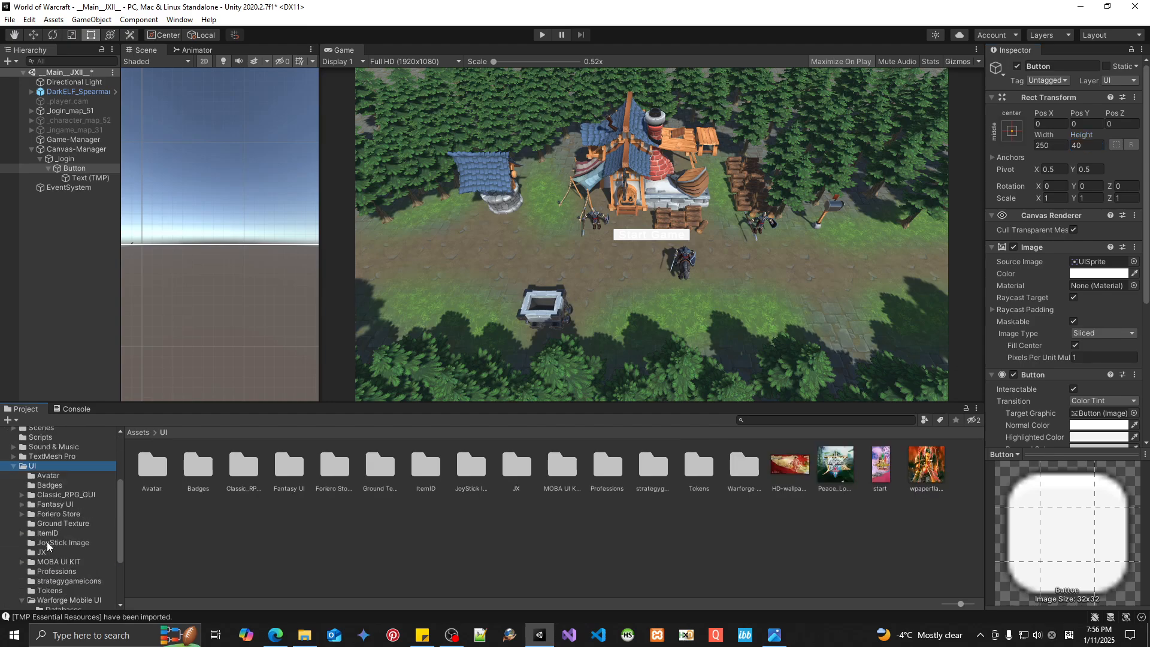
pyautogui.click(65, 495)
pyautogui.click(22, 495)
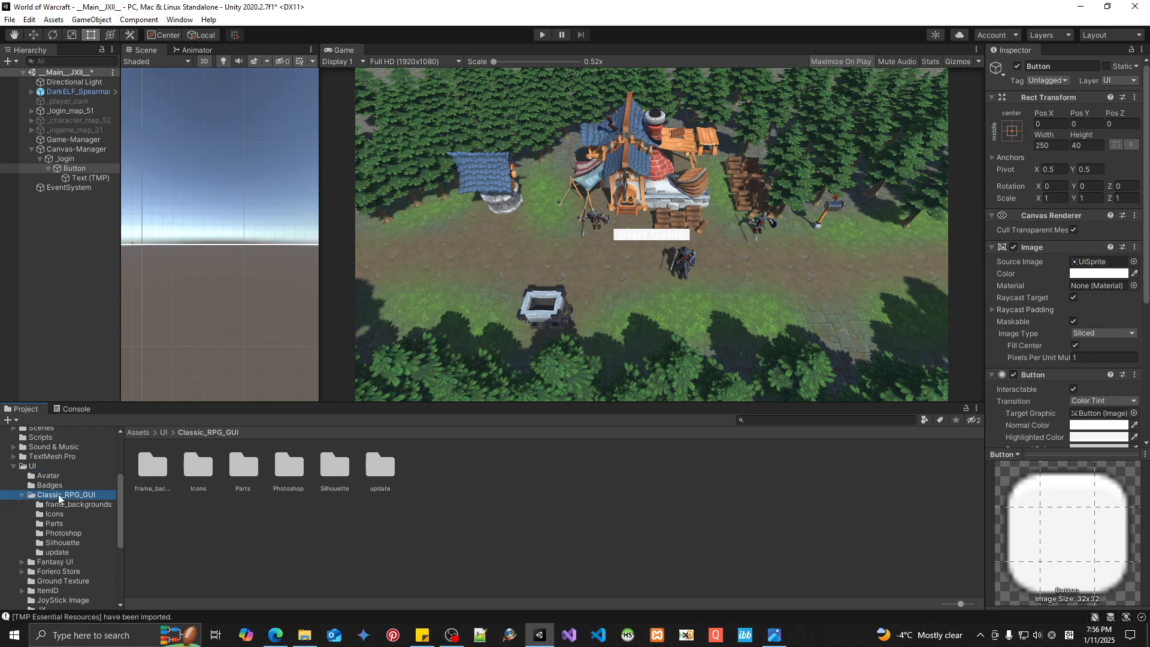
pyautogui.click(54, 523)
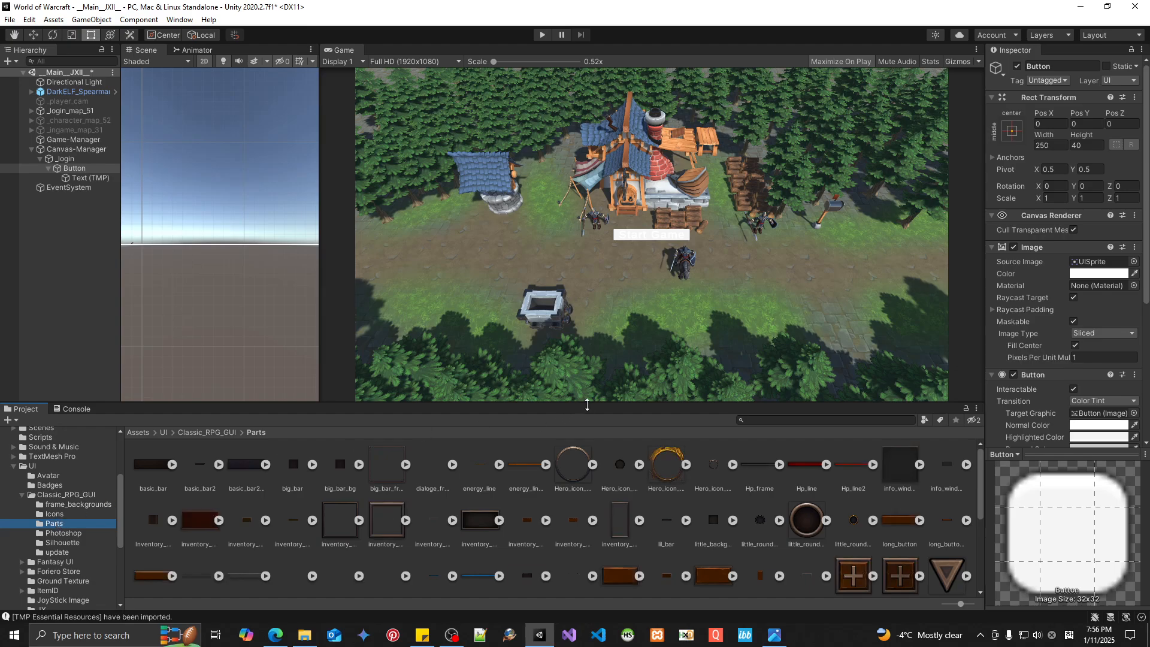
pyautogui.moveTo(602, 404); pyautogui.dragTo(601, 331)
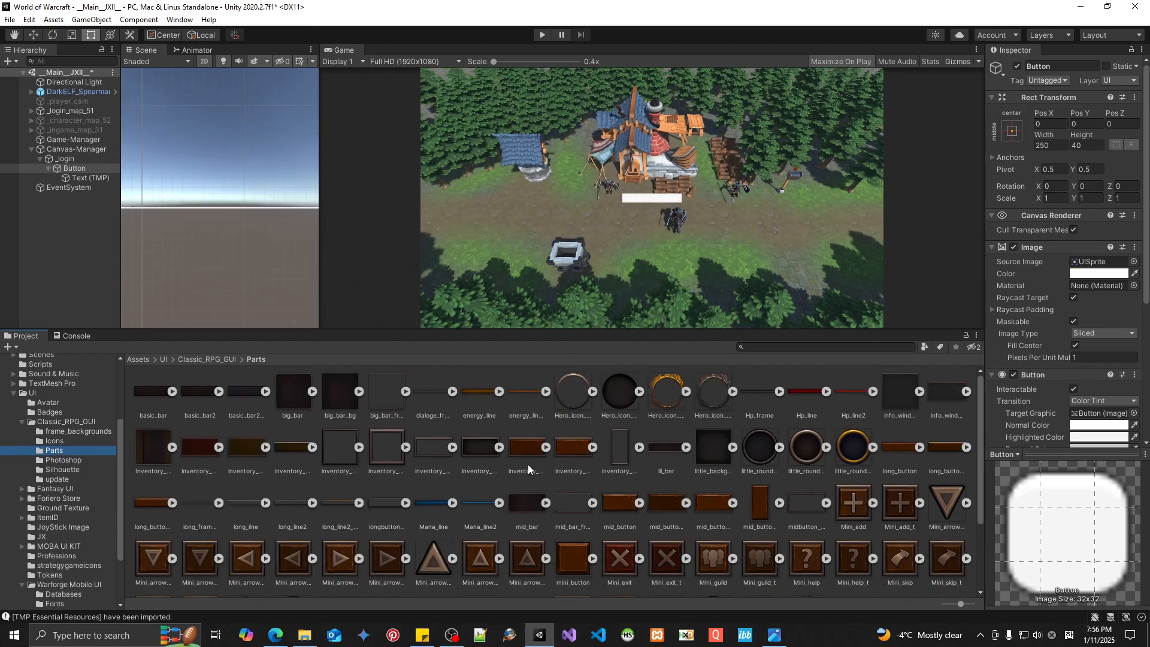
# Step: Look through the Parts sprites for a suitable button graphic and preview Venom_line.png at full size
pyautogui.scroll(-3, 506, 468)
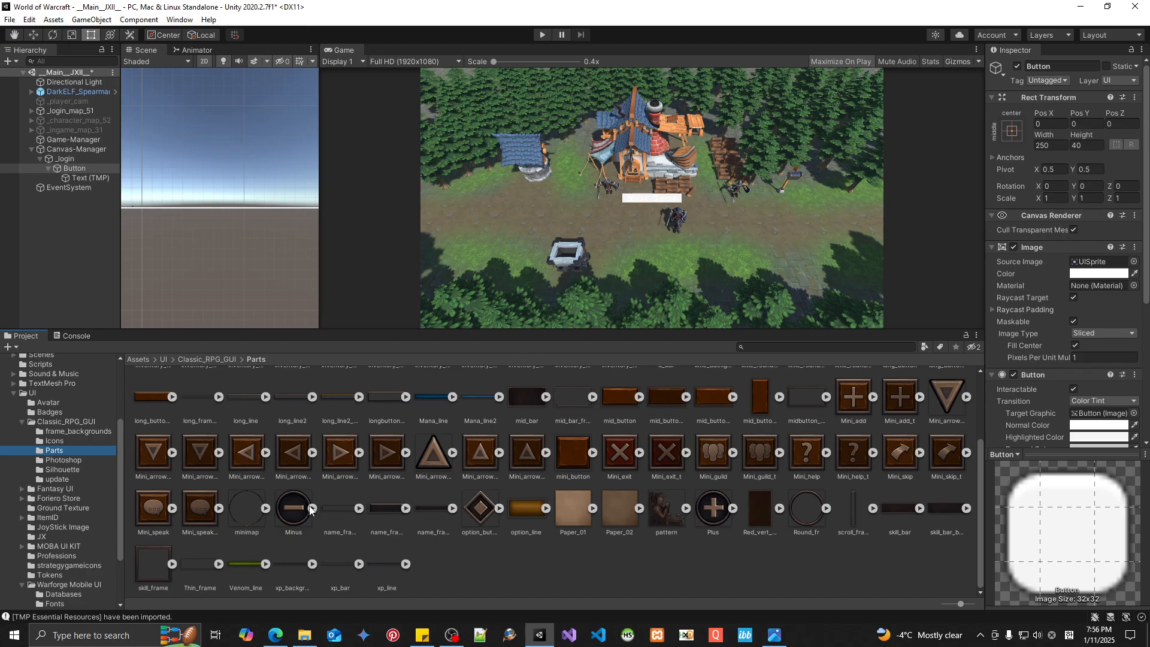
pyautogui.scroll(3, 716, 467)
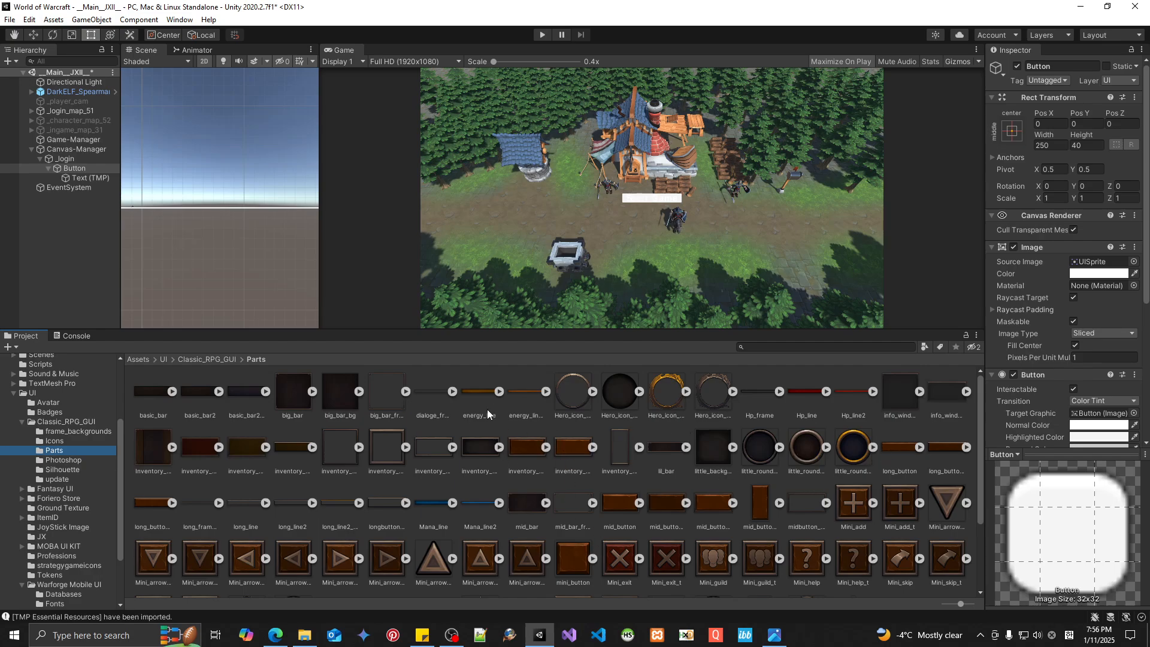
pyautogui.scroll(-3, 461, 437)
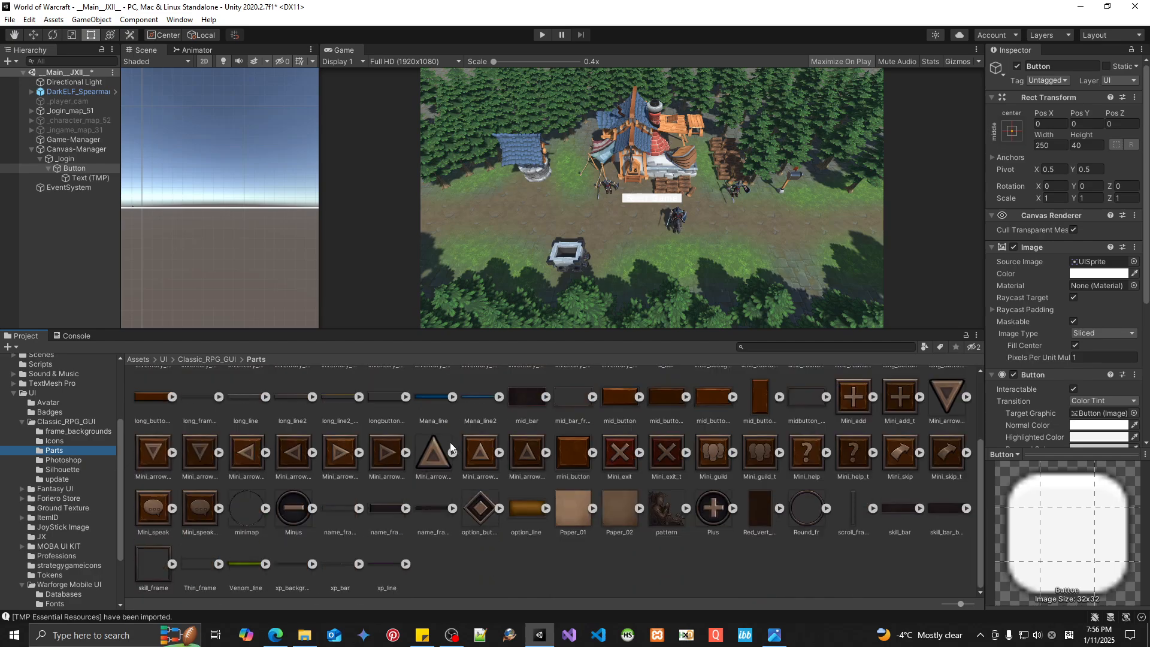
pyautogui.click(240, 562)
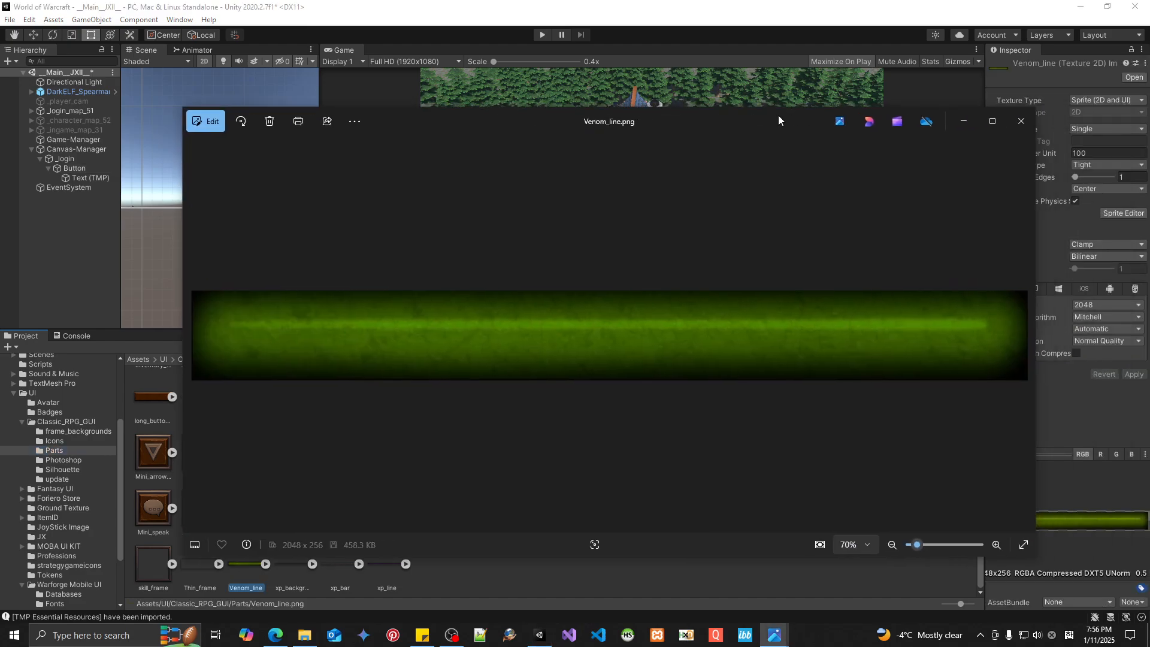
pyautogui.moveTo(778, 115); pyautogui.dragTo(1149, 117)
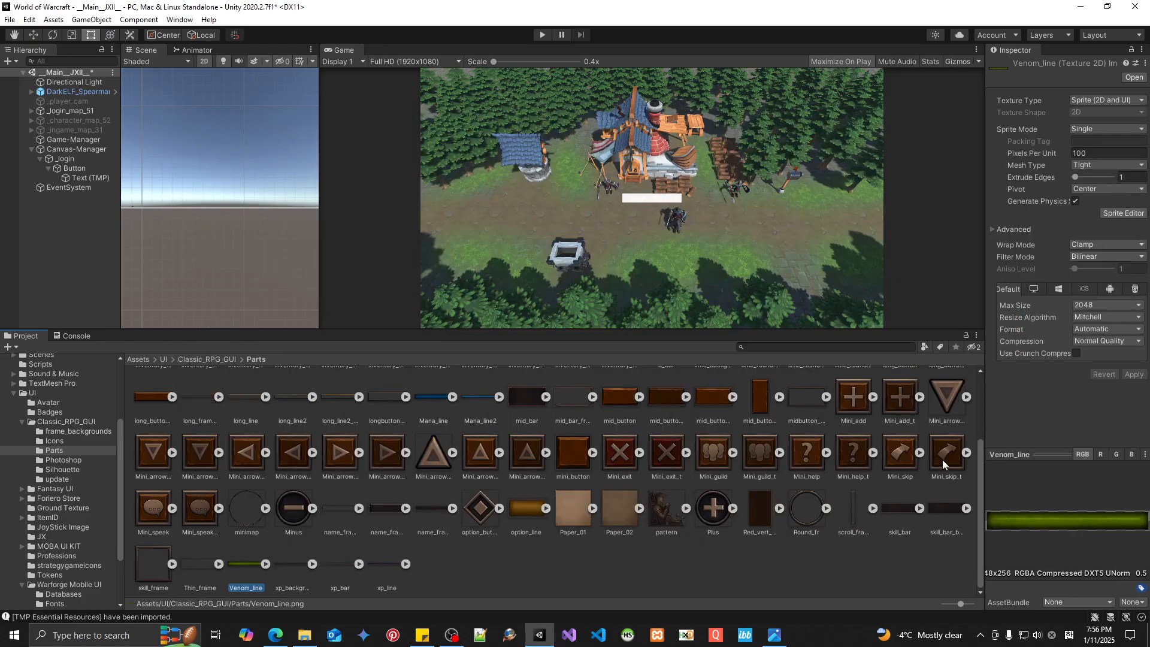
# Step: Look through the Photoshop, Silhouette, update, frame_backgrounds and Icons folders of Classic_RPG_GUI for a suitable button graphic
pyautogui.click(63, 460)
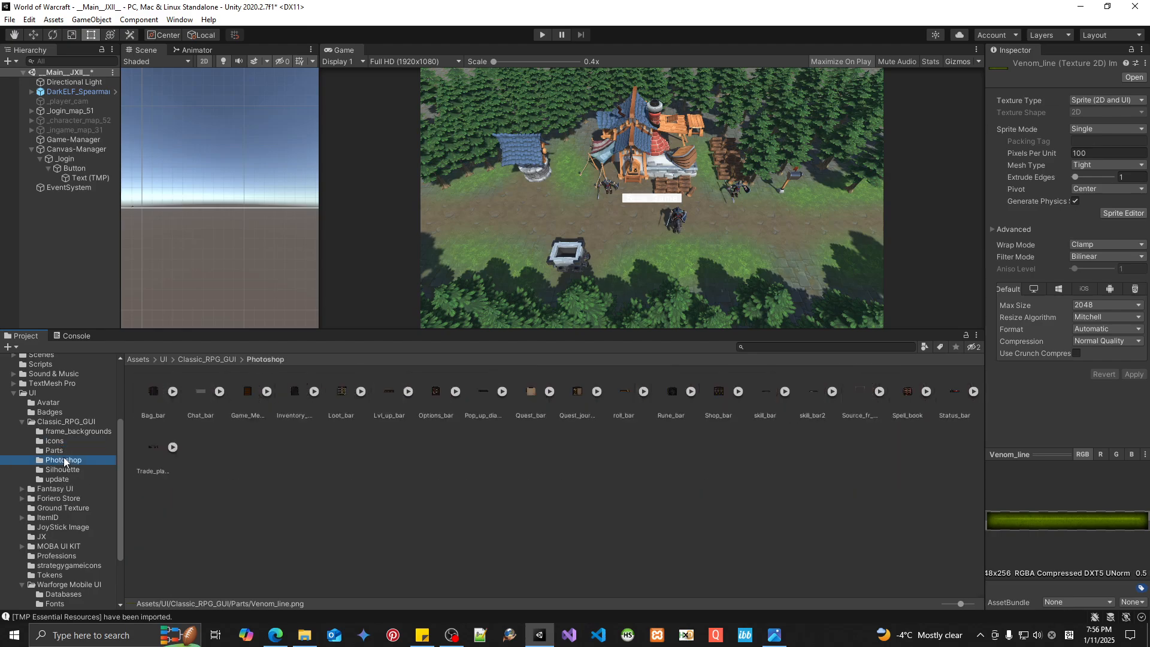
pyautogui.click(62, 470)
pyautogui.click(59, 479)
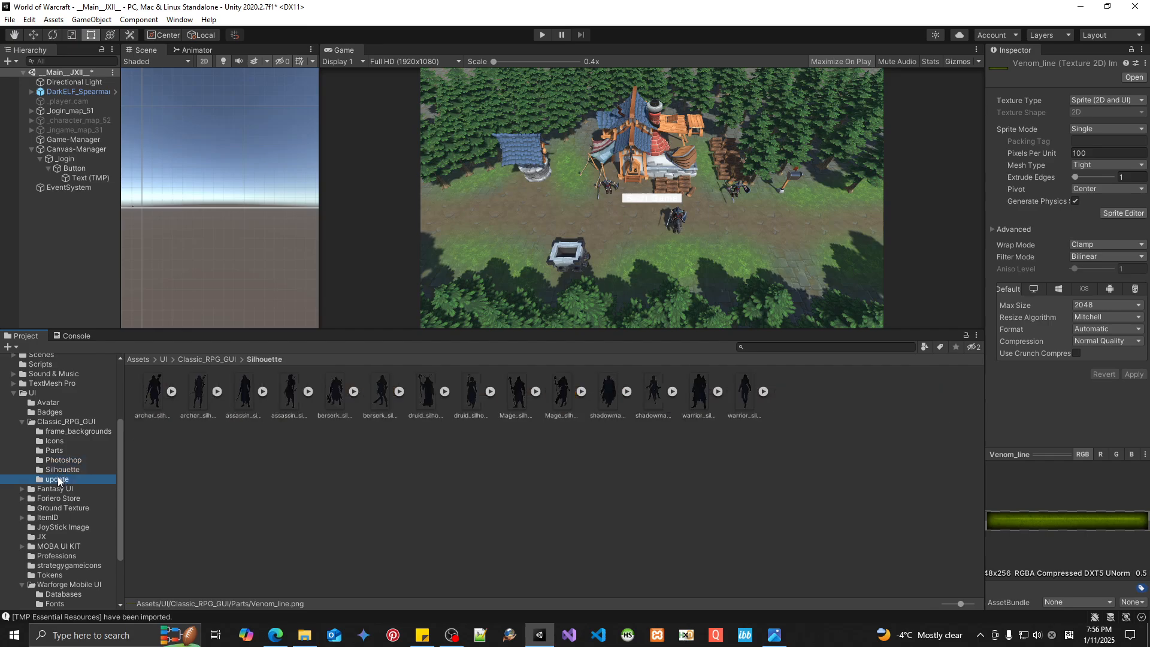
pyautogui.click(55, 450)
pyautogui.click(71, 432)
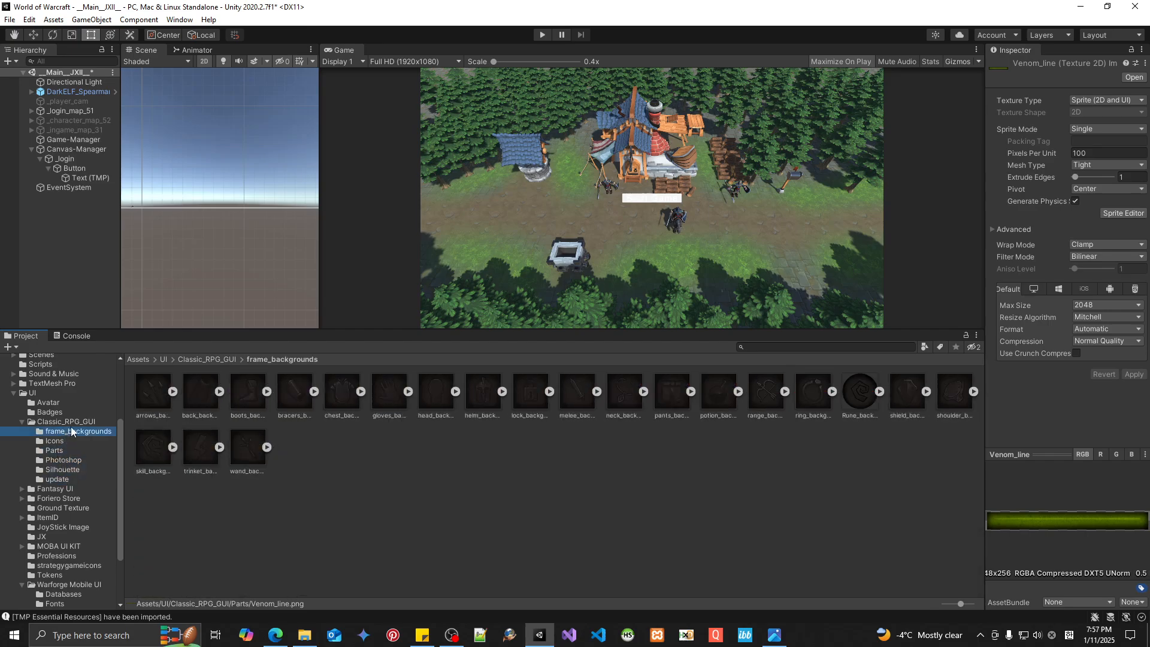
pyautogui.click(67, 423)
pyautogui.click(55, 441)
pyautogui.click(62, 470)
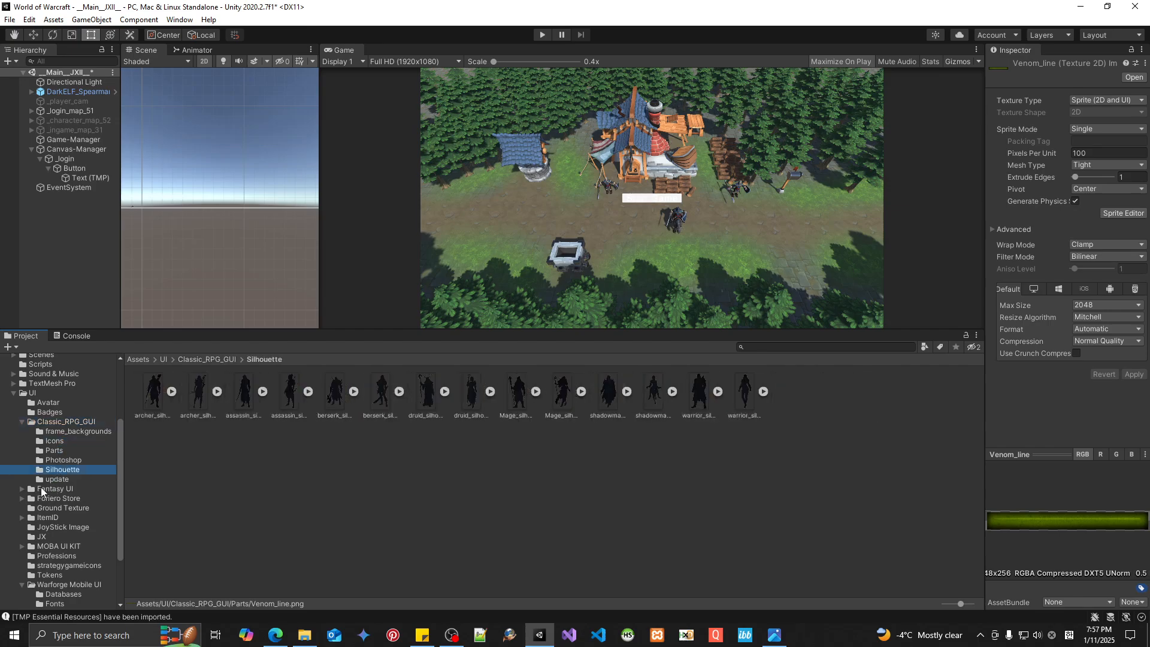
# Step: Open the project's UI/Fantasy UI/Fantasy UI Sliced folder and look over its textures
pyautogui.click(42, 490)
pyautogui.click(21, 490)
pyautogui.click(74, 498)
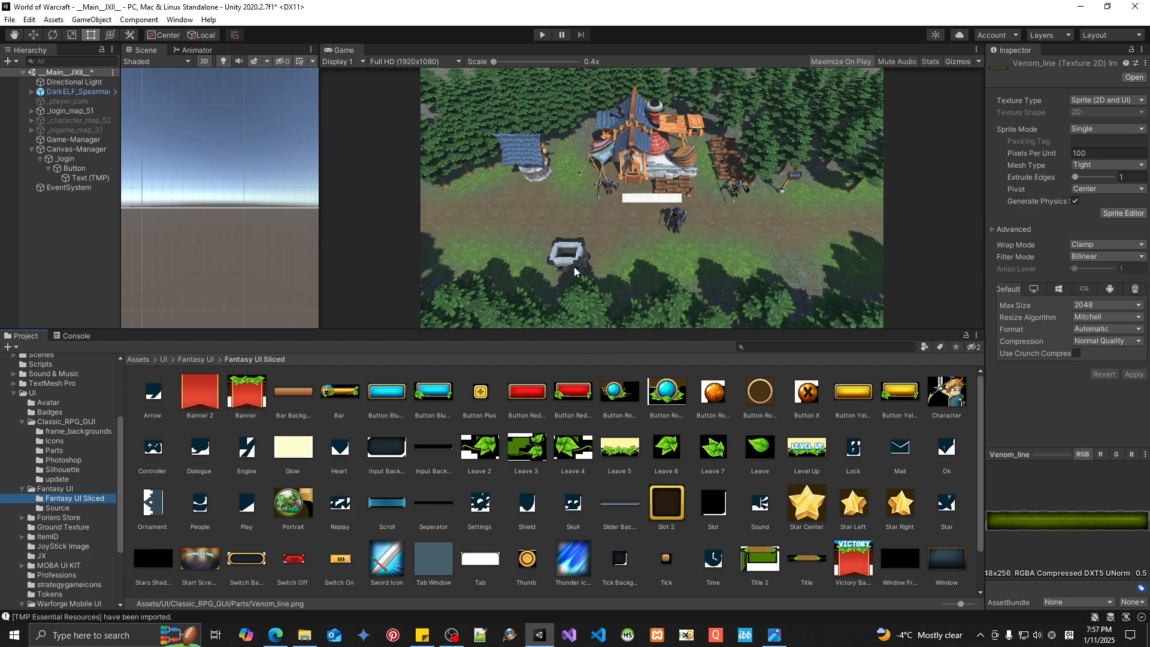
pyautogui.scroll(-1, 504, 442)
pyautogui.scroll(1, 482, 441)
# Step: Set the texture type of all textures in the Fantasy UI Sliced folder to Sprite (2D and UI) and apply the import settings
pyautogui.click(148, 405)
pyautogui.scroll(-1, 225, 449)
pyautogui.keyDown('shift'); pyautogui.click(153, 569); pyautogui.keyUp('shift')
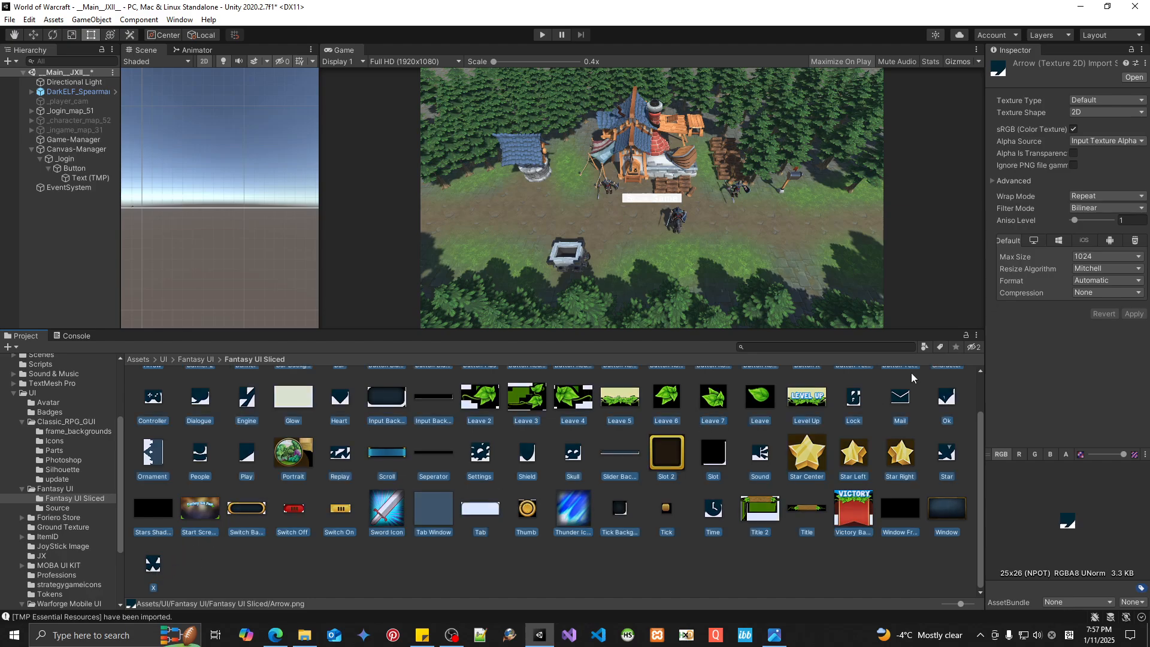
pyautogui.click(1090, 112)
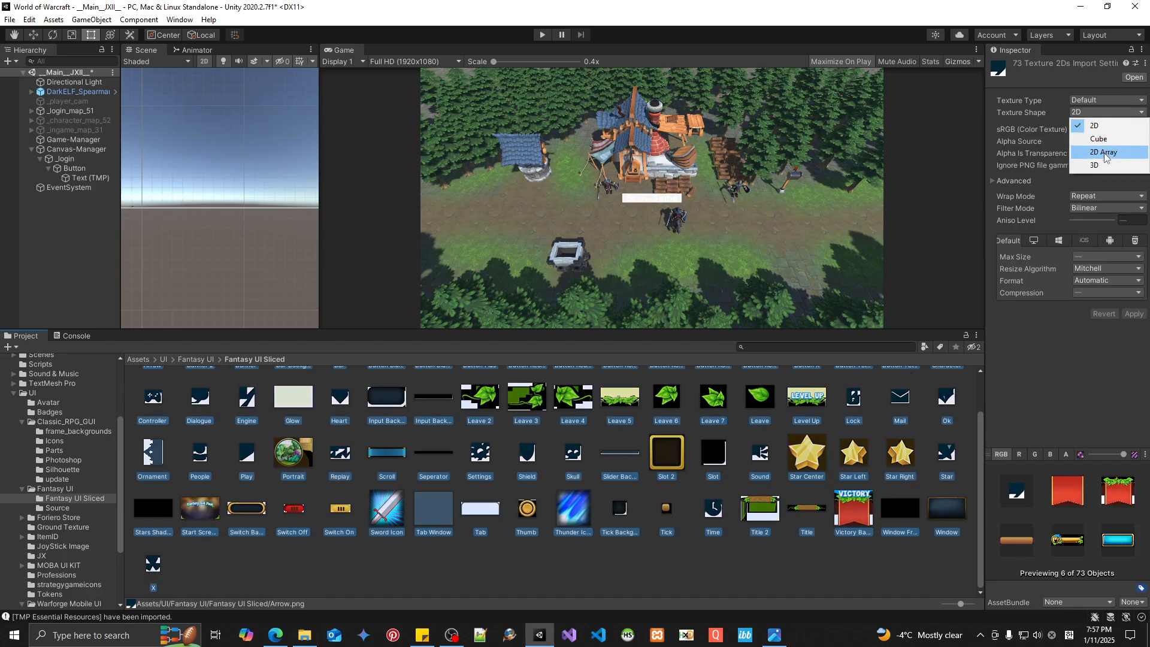
pyautogui.click(1085, 101)
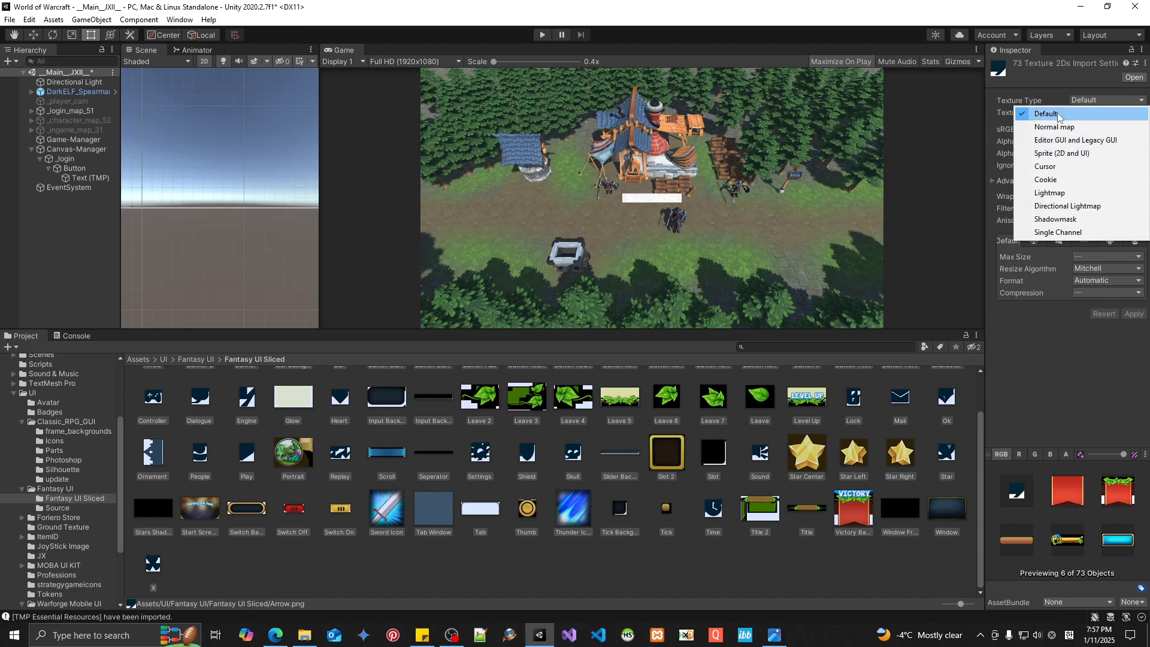
pyautogui.click(1061, 153)
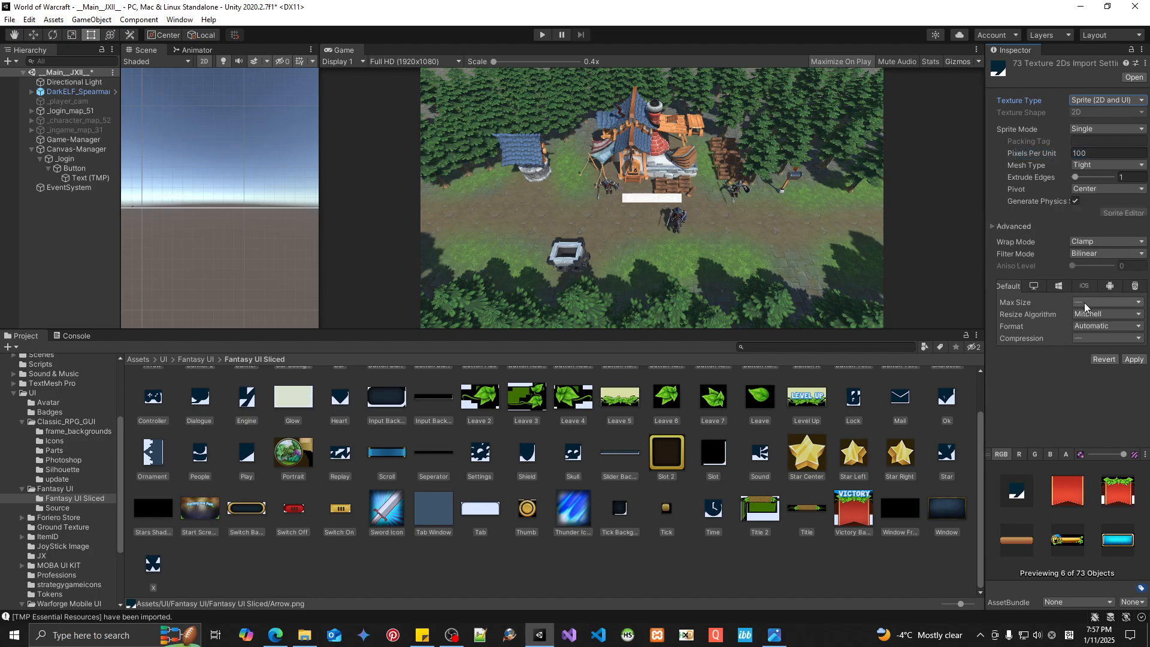
pyautogui.click(1134, 362)
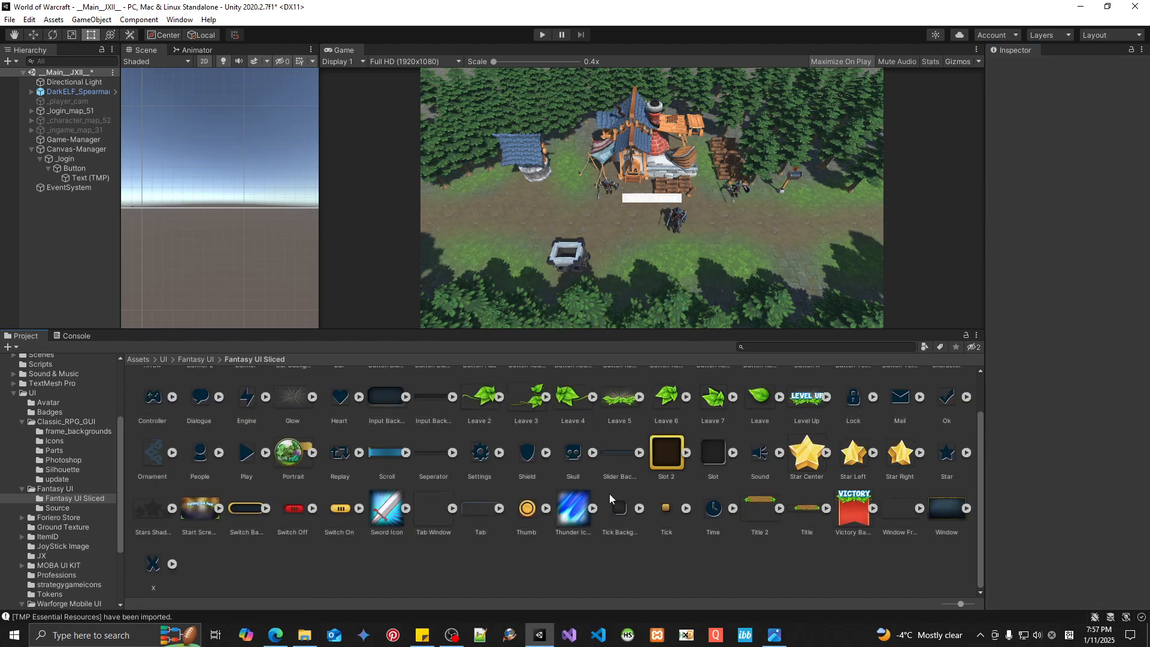
# Step: Assign the Bar Background sprite as the Button's source image and enlarge the Game view
pyautogui.scroll(2, 514, 487)
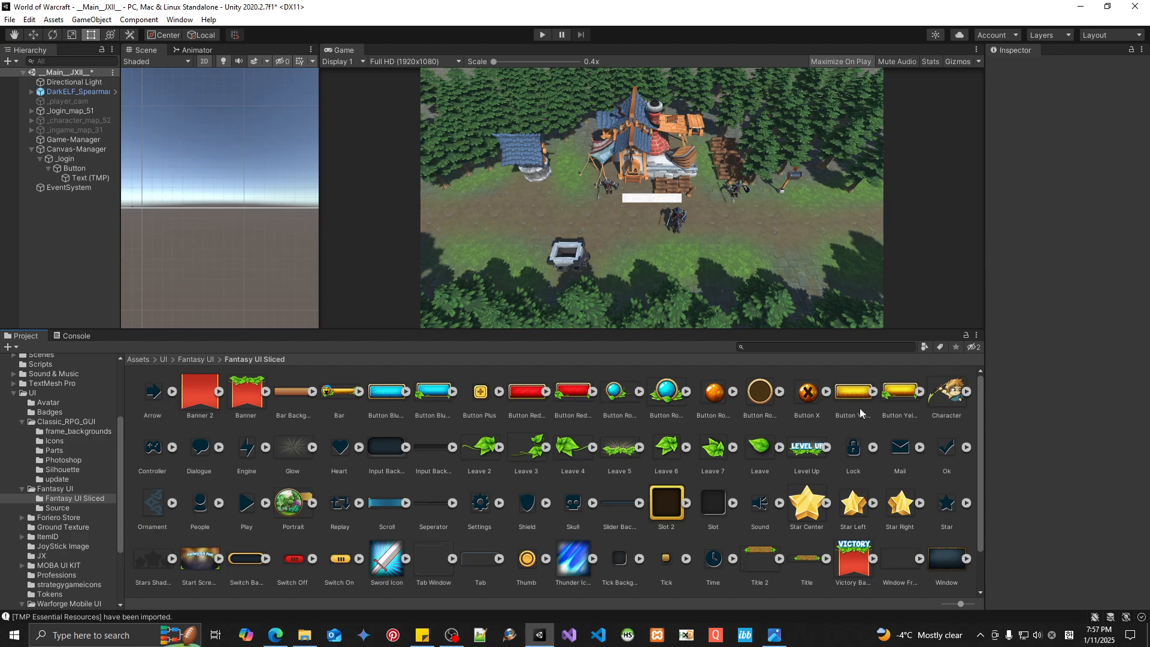
pyautogui.scroll(-1, 606, 433)
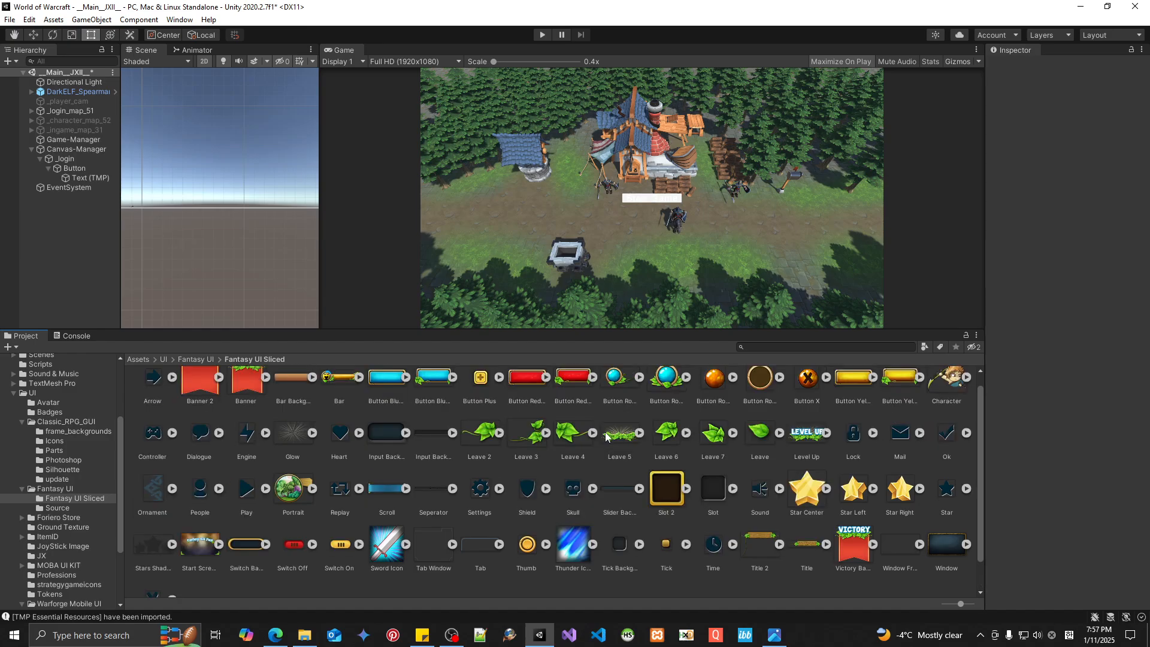
pyautogui.scroll(1, 606, 433)
pyautogui.click(843, 394)
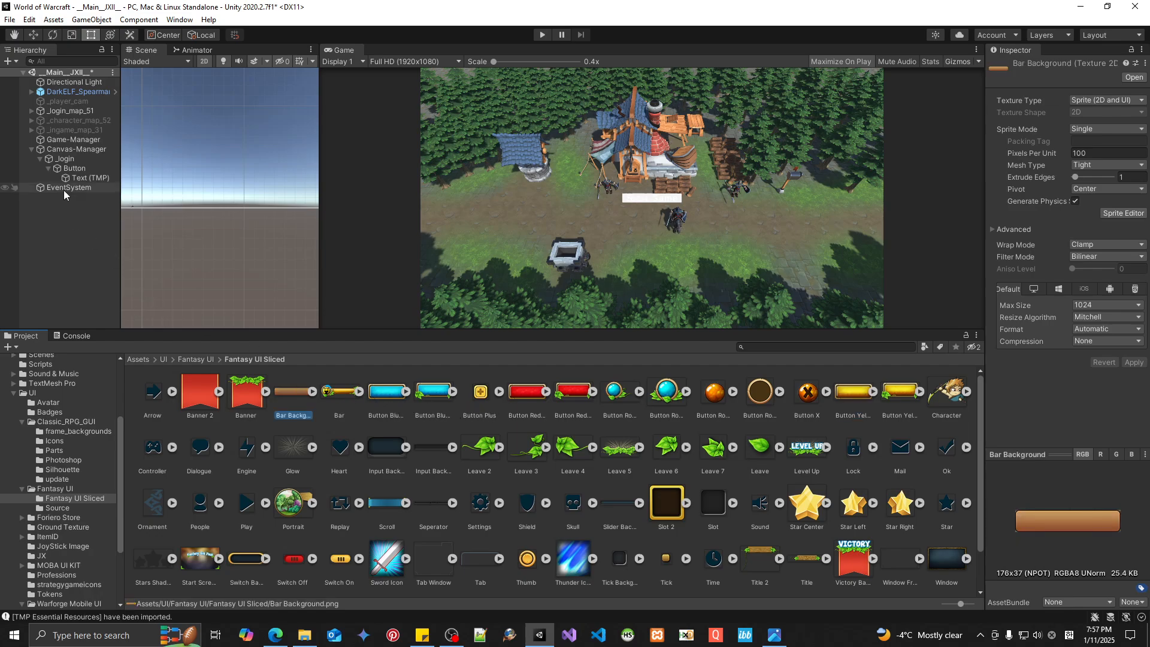
pyautogui.click(72, 168)
pyautogui.moveTo(301, 398); pyautogui.dragTo(1103, 262)
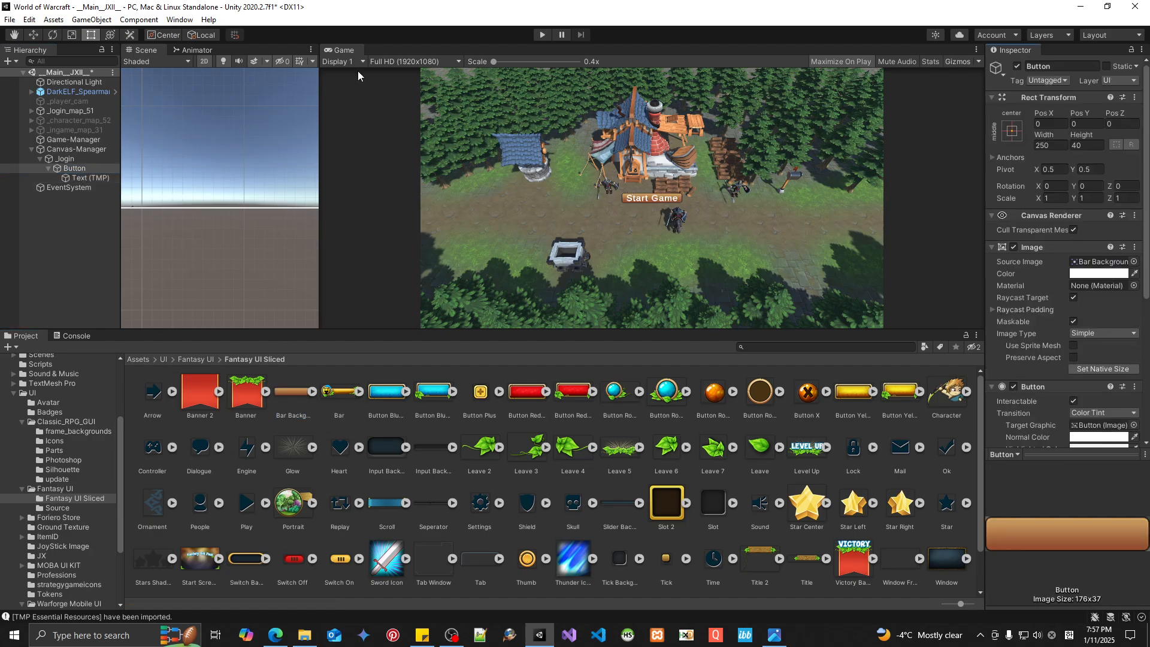
pyautogui.moveTo(653, 330); pyautogui.dragTo(652, 449)
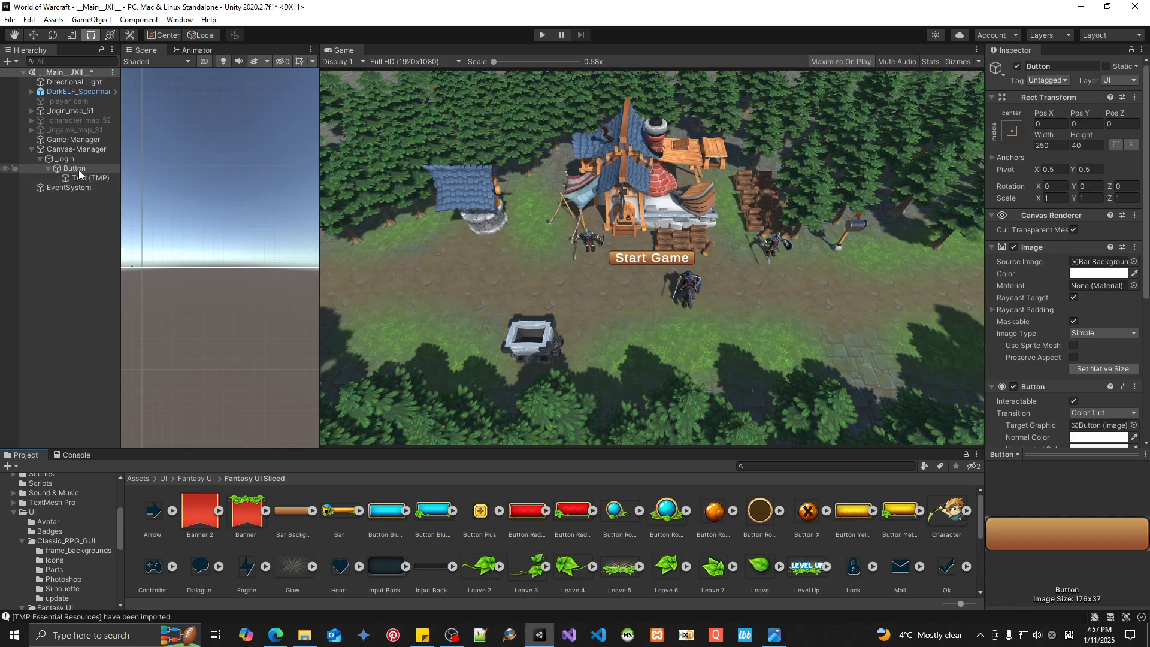
# Step: Rename the Button object under _login as StartGame
pyautogui.press('F2')
pyautogui.write('St')
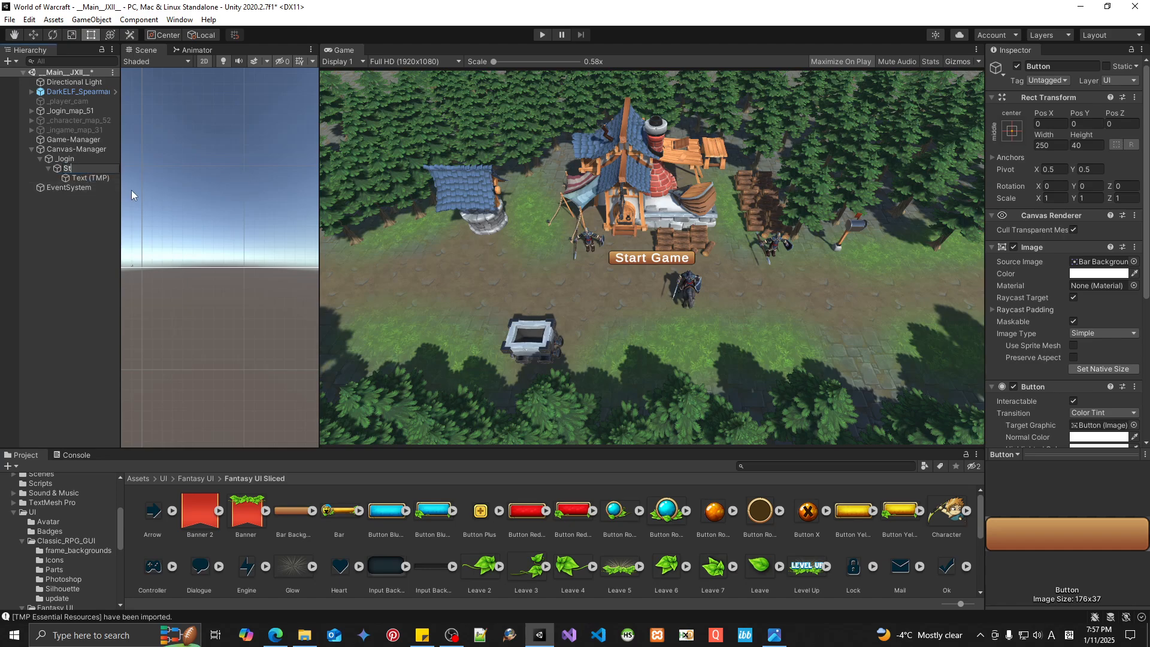
pyautogui.write('artGame')
pyautogui.press('Return')
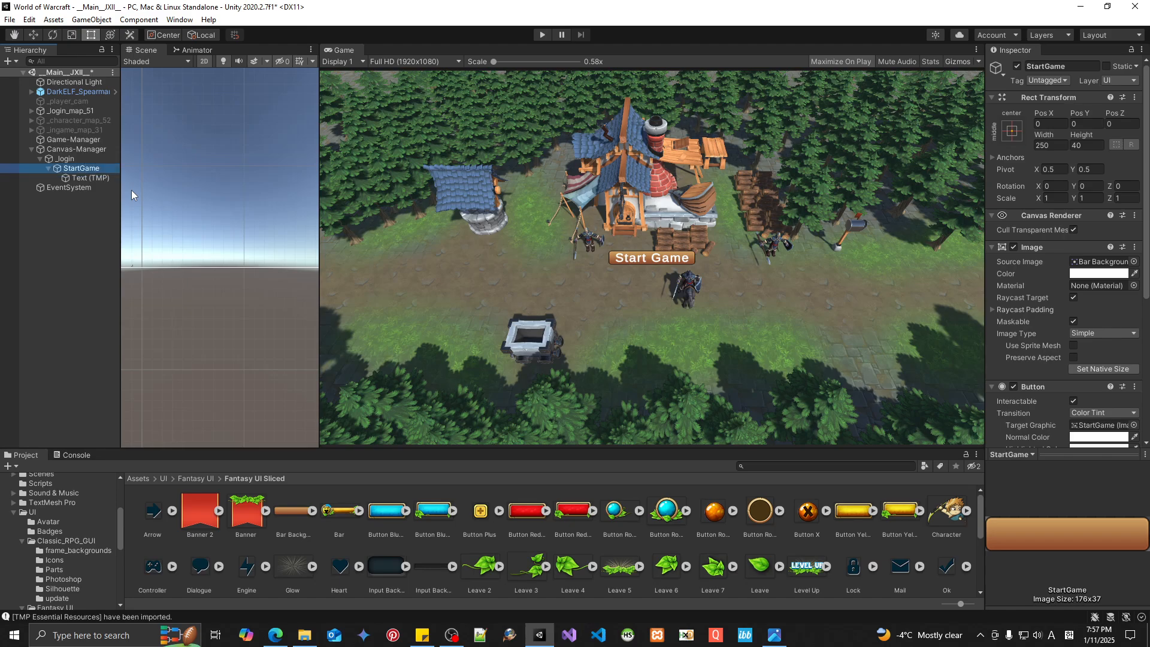
# Step: Duplicate the StartGame button and name the copy ExitGame
pyautogui.click(48, 168)
pyautogui.hotkey('ctrl', 'd')
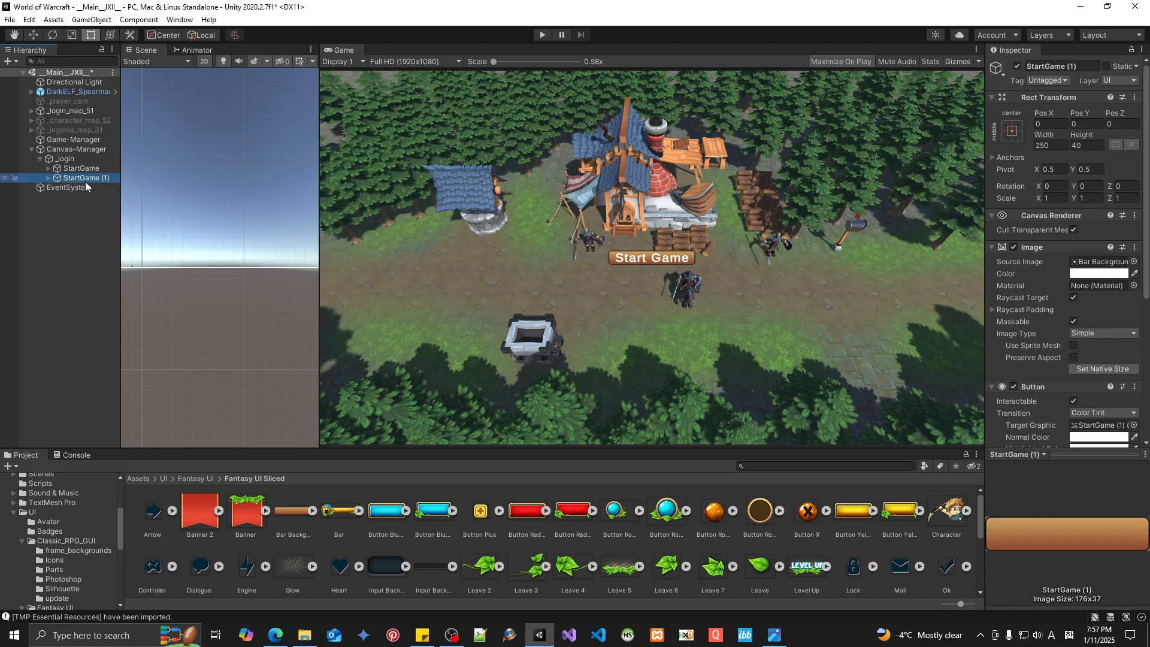
pyautogui.write('E')
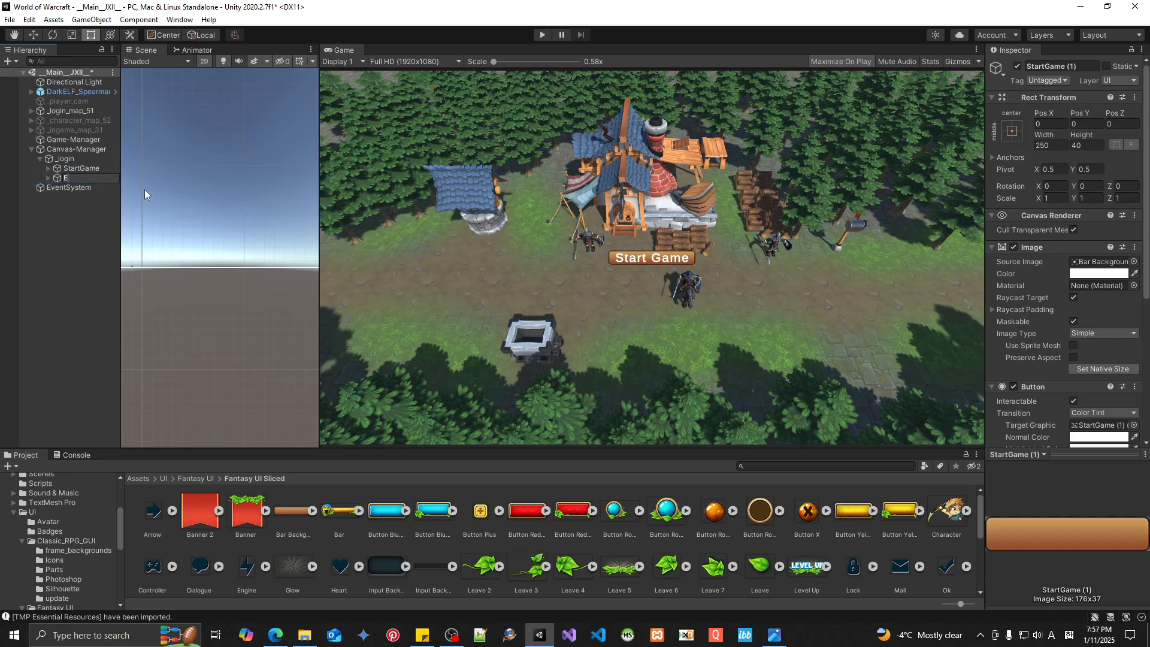
pyautogui.write('xitGame')
pyautogui.press('Return')
# Step: Change the text of the ExitGame button's Text (TMP) label to "Exit Game"
pyautogui.click(48, 178)
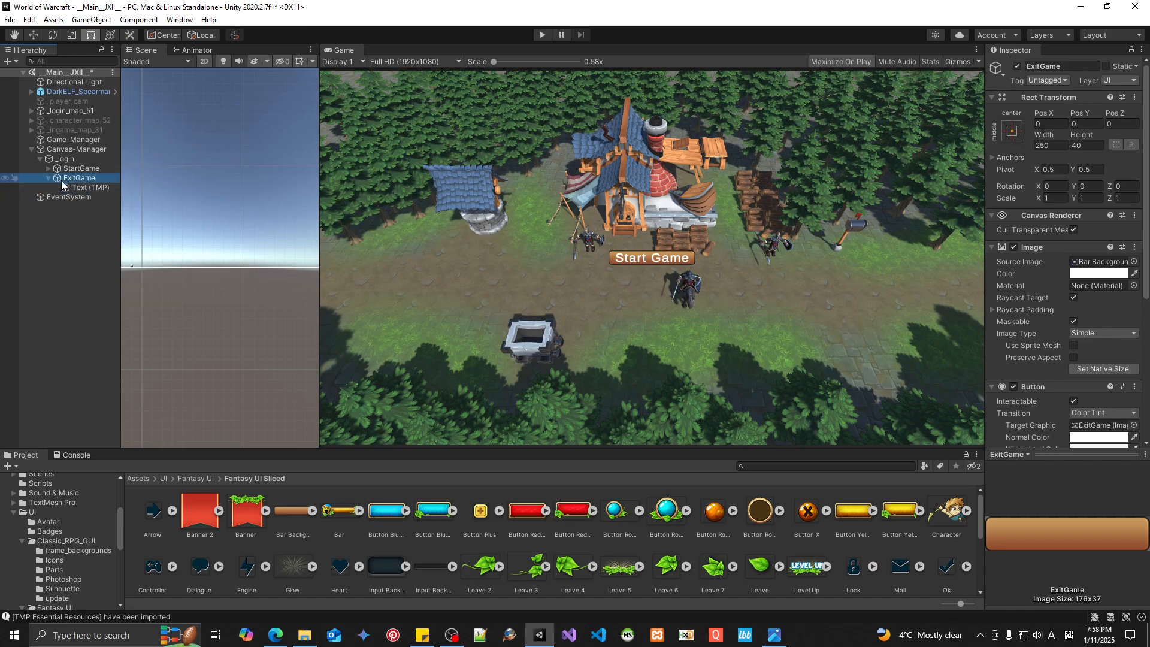
pyautogui.click(77, 188)
pyautogui.click(1067, 297)
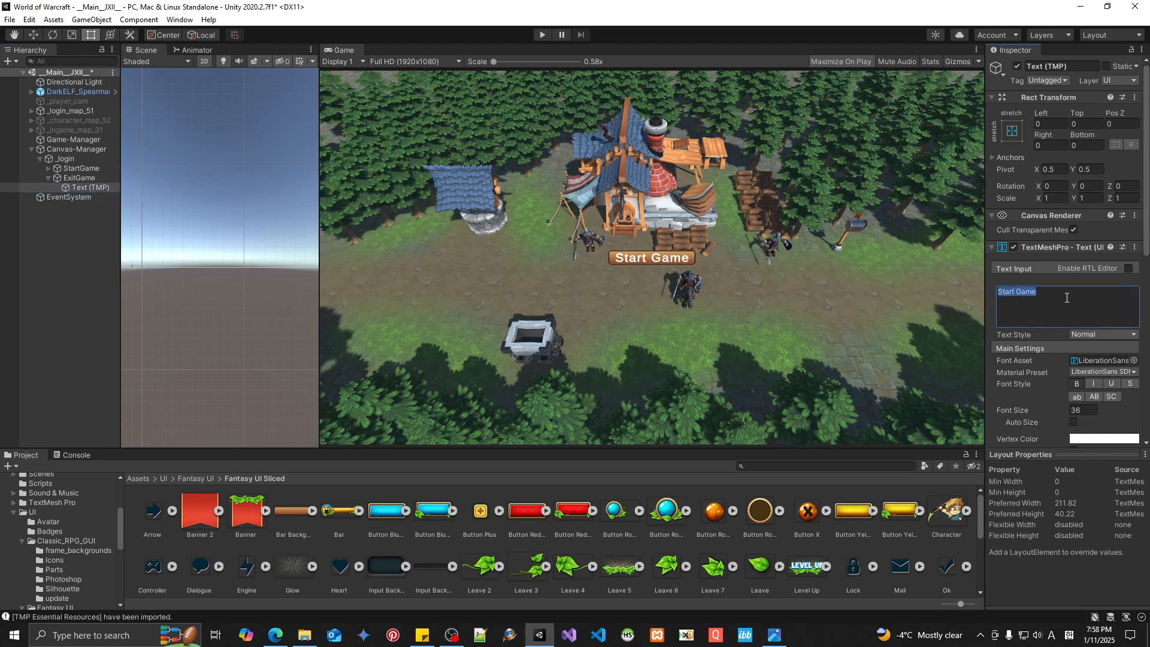
pyautogui.write('Exit Game')
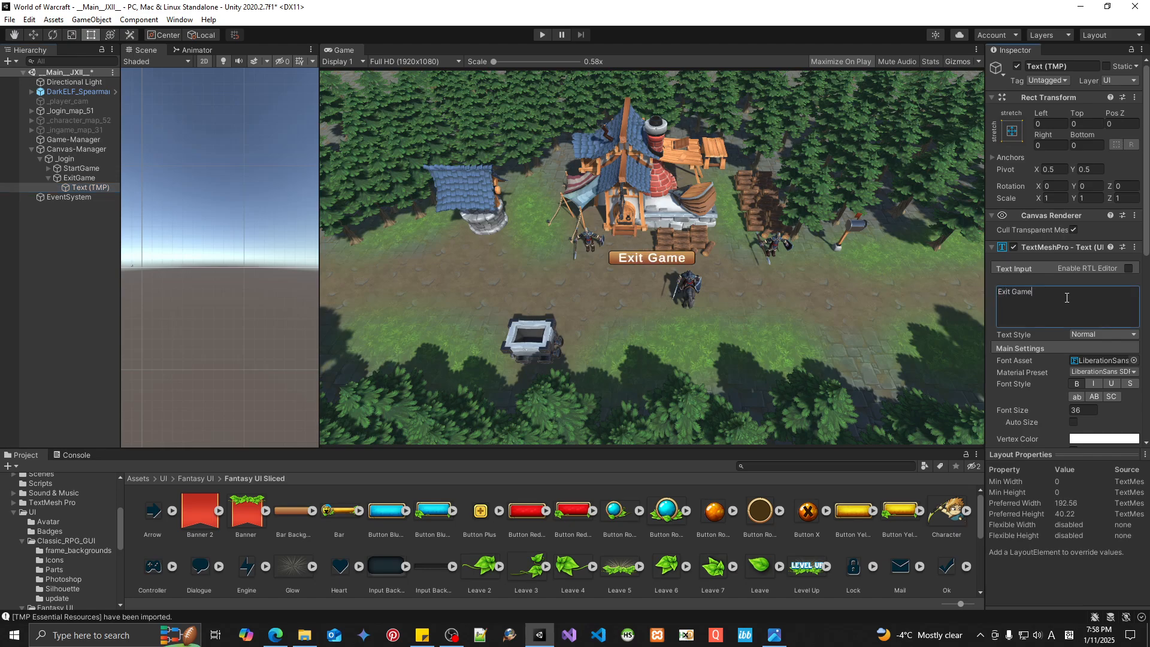
pyautogui.click(66, 178)
pyautogui.click(48, 178)
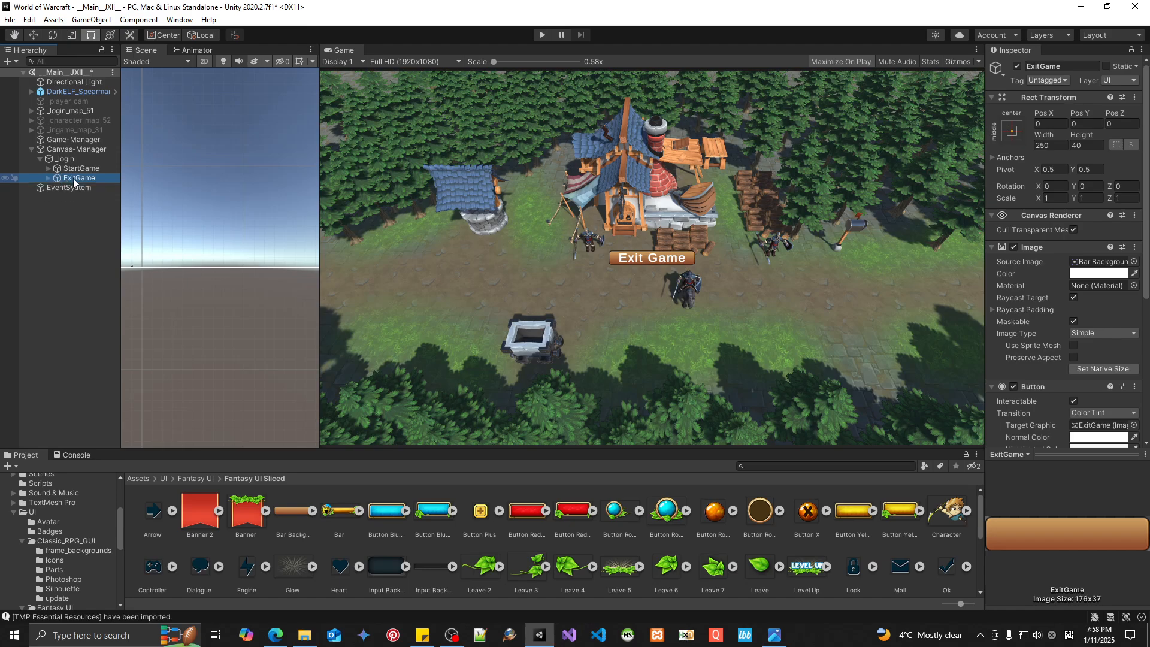
# Step: Widen the Scene view and move the ExitGame button straight down below StartGame, to a Y position of about -55
pyautogui.moveTo(319, 185); pyautogui.dragTo(411, 185)
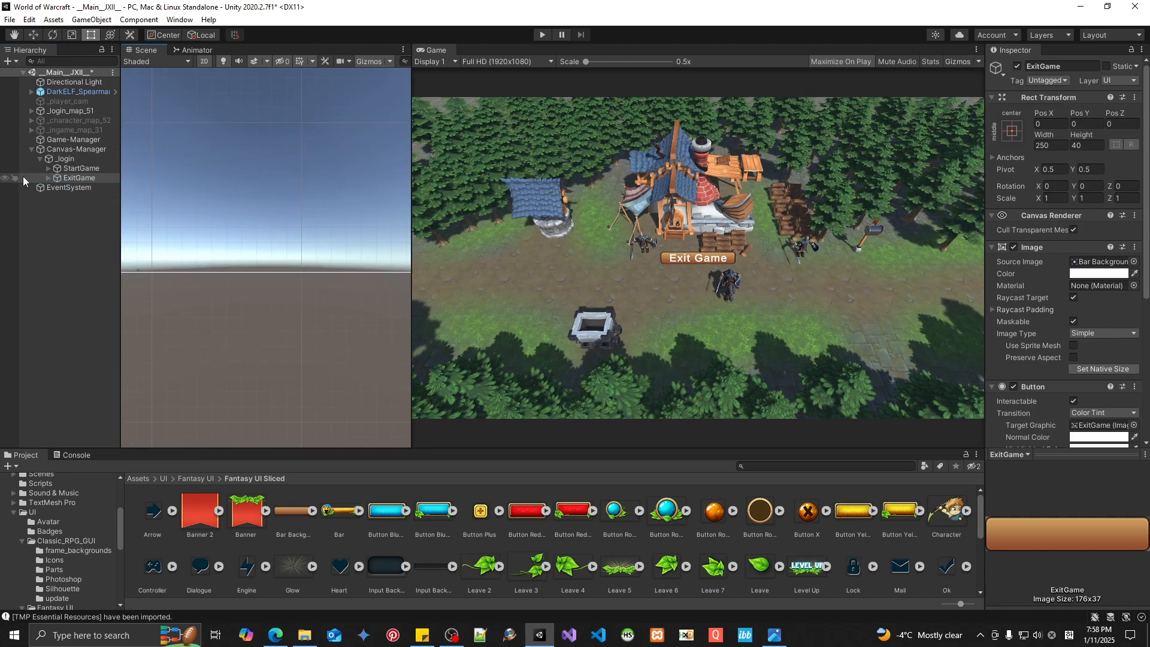
pyautogui.doubleClick(78, 179)
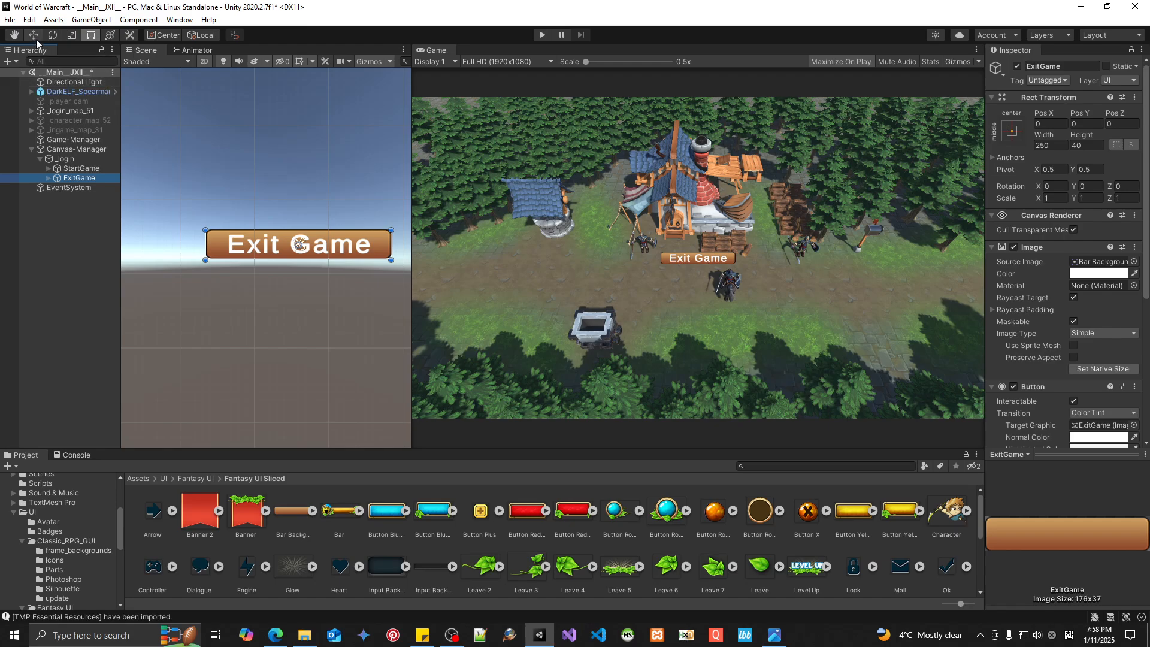
pyautogui.press('w')
pyautogui.scroll(1, 286, 157)
pyautogui.moveTo(300, 206); pyautogui.dragTo(299, 251)
pyautogui.scroll(-3, 236, 227)
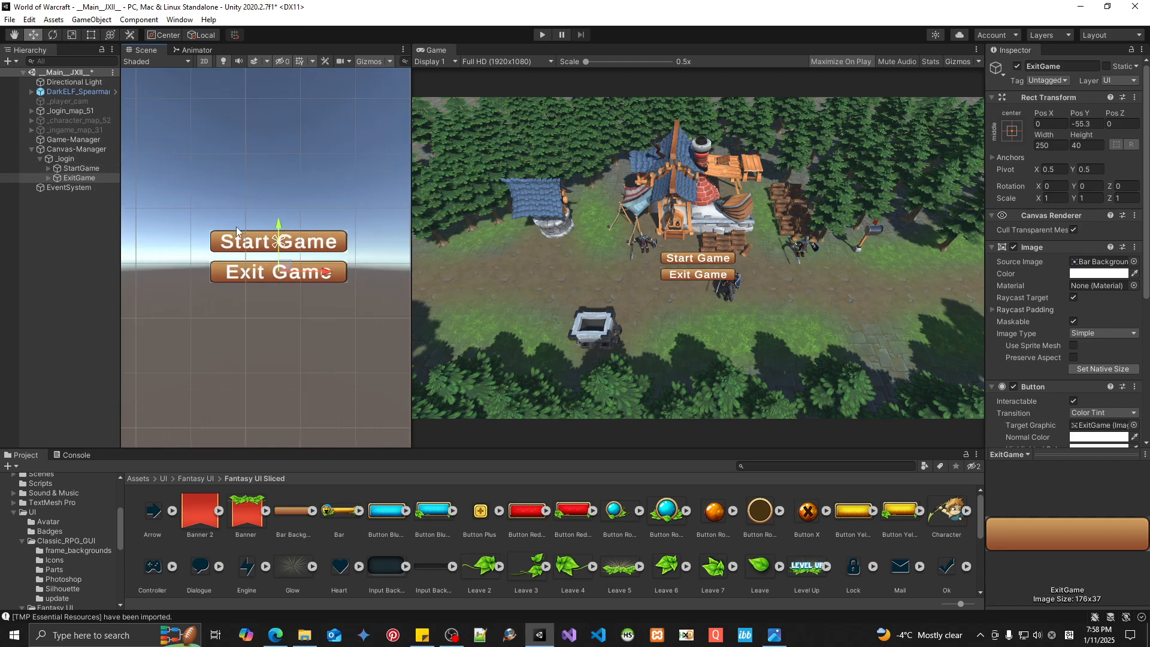
# Step: Duplicate the ExitGame button and name the copy Register
pyautogui.click(84, 178)
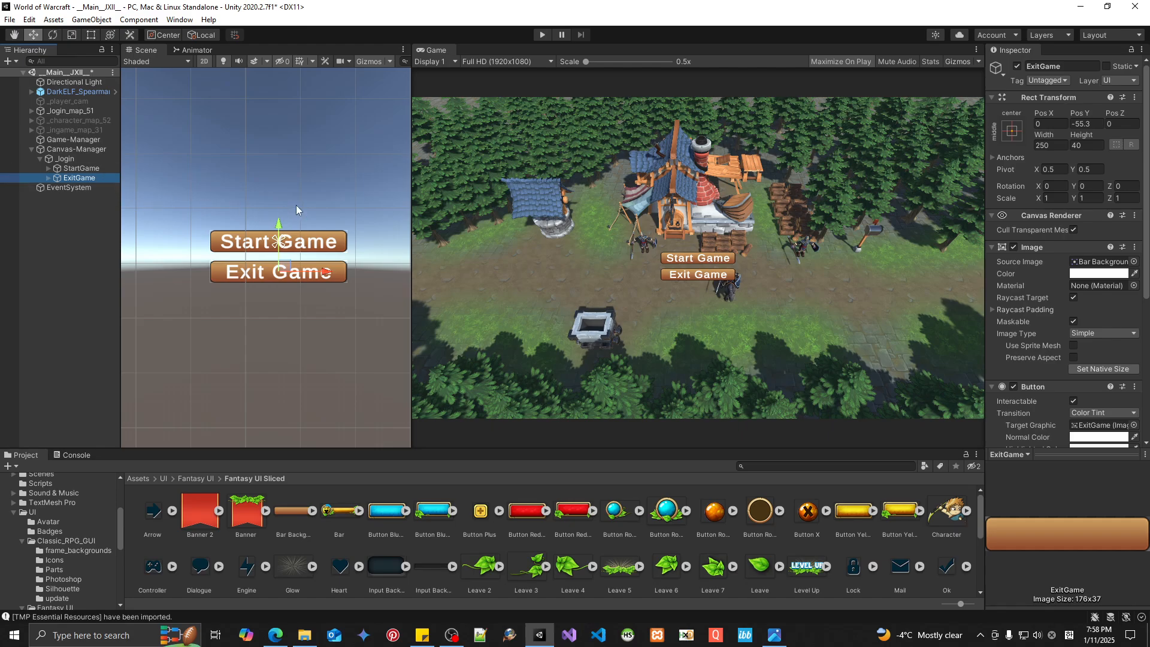
pyautogui.hotkey('ctrl', 'd')
pyautogui.click(80, 188)
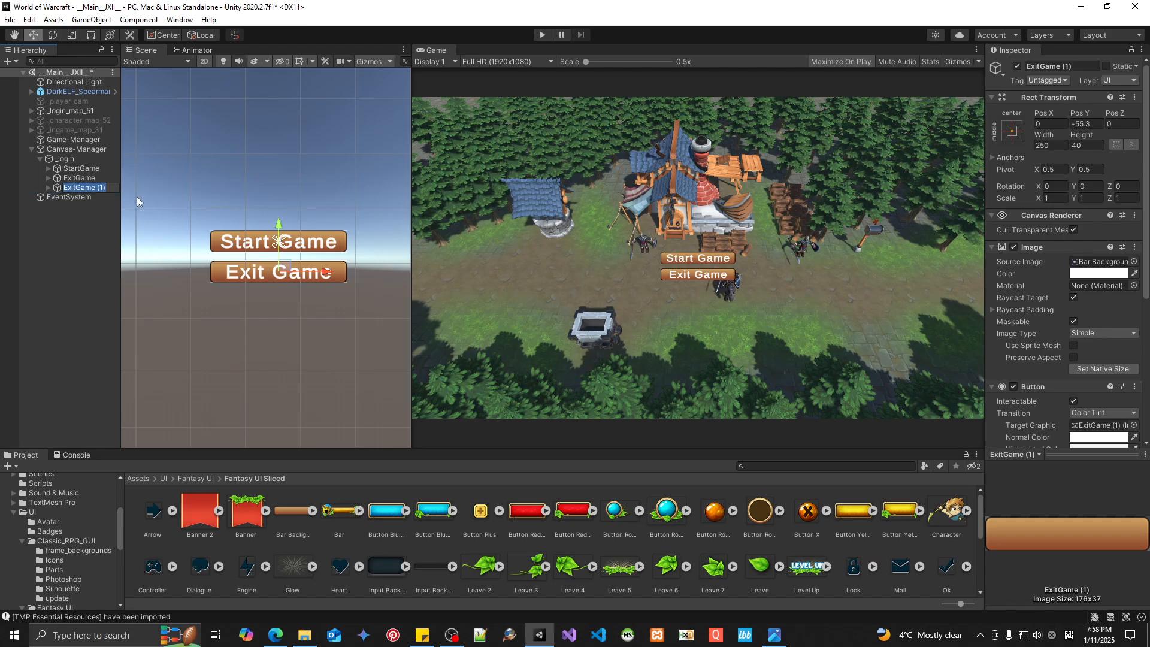
pyautogui.write('Register')
pyautogui.press('Return')
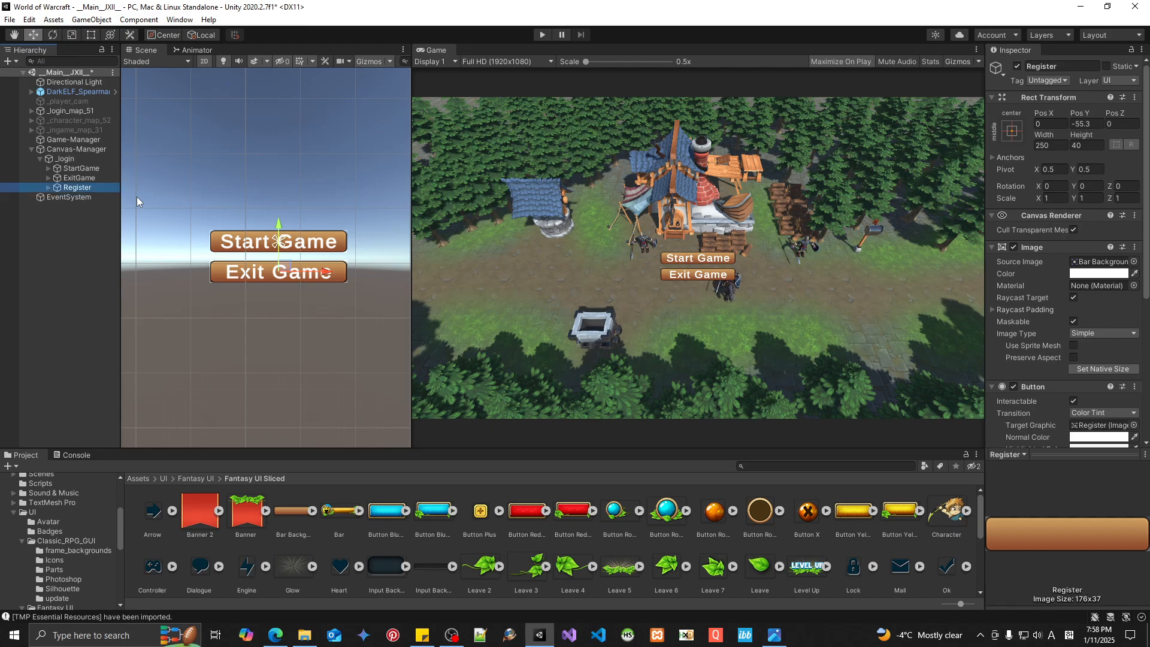
# Step: Duplicate the Register button and name the copy Reload
pyautogui.hotkey('ctrl', 'd')
pyautogui.press('F2')
pyautogui.write('Re')
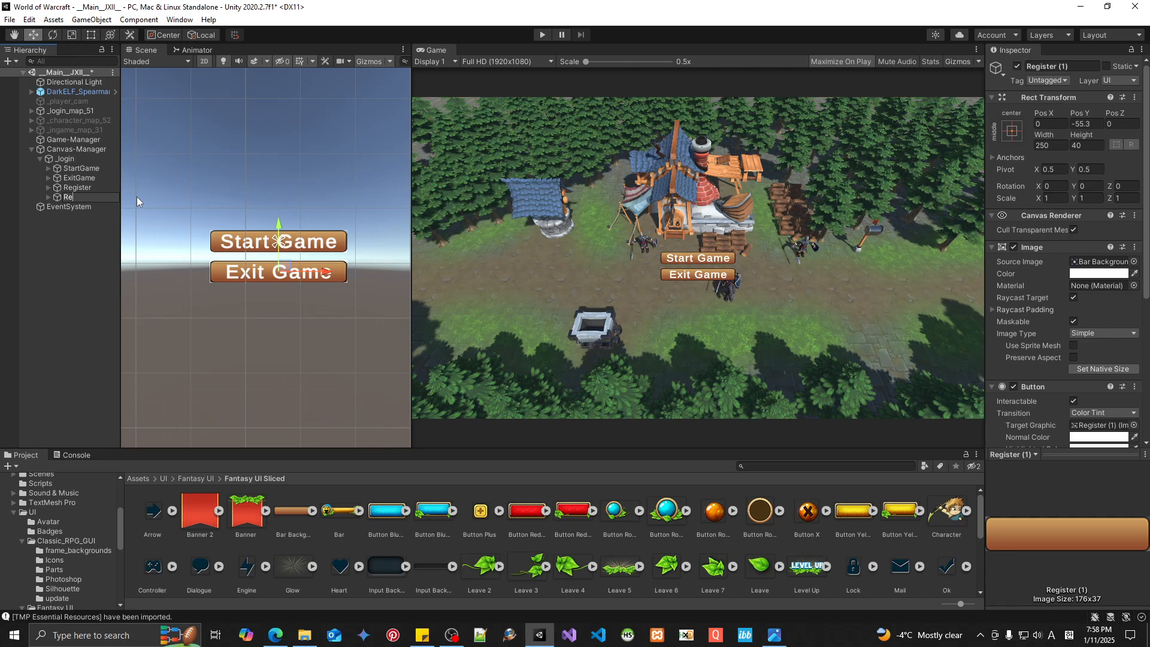
pyautogui.write('load')
pyautogui.press('Return')
# Step: Duplicate the Reload button and name the copy OfficialWesite
pyautogui.hotkey('ctrl', 'd')
pyautogui.press('F2')
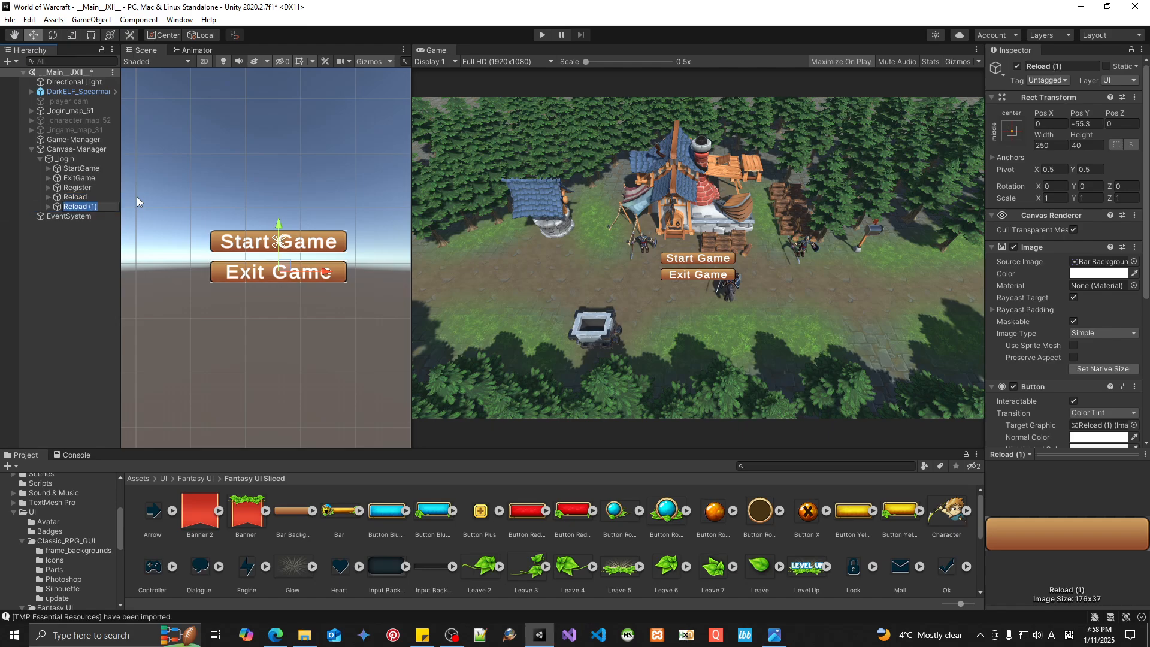
pyautogui.write('Offl')
pyautogui.write('cial')
pyautogui.write('We')
pyautogui.write('site')
pyautogui.press('Return')
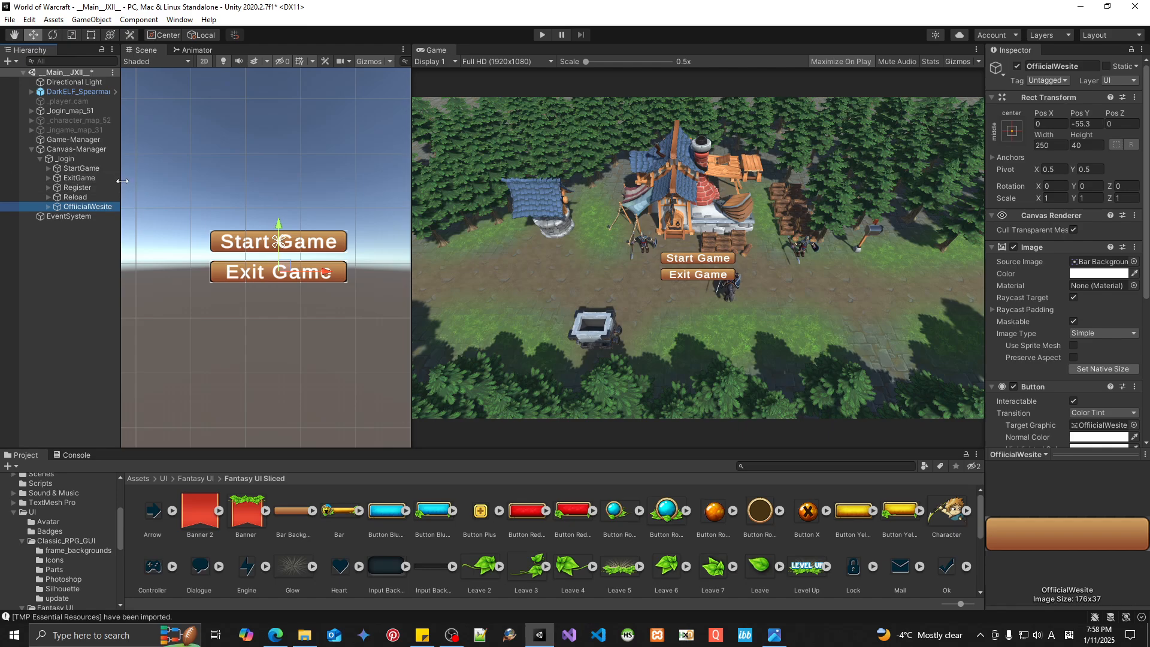
# Step: Move the Register, Reload and OfficialWesite buttons together straight down, leaving a gap below the ExitGame button
pyautogui.click(77, 187)
pyautogui.keyDown('shift'); pyautogui.click(88, 207); pyautogui.keyUp('shift')
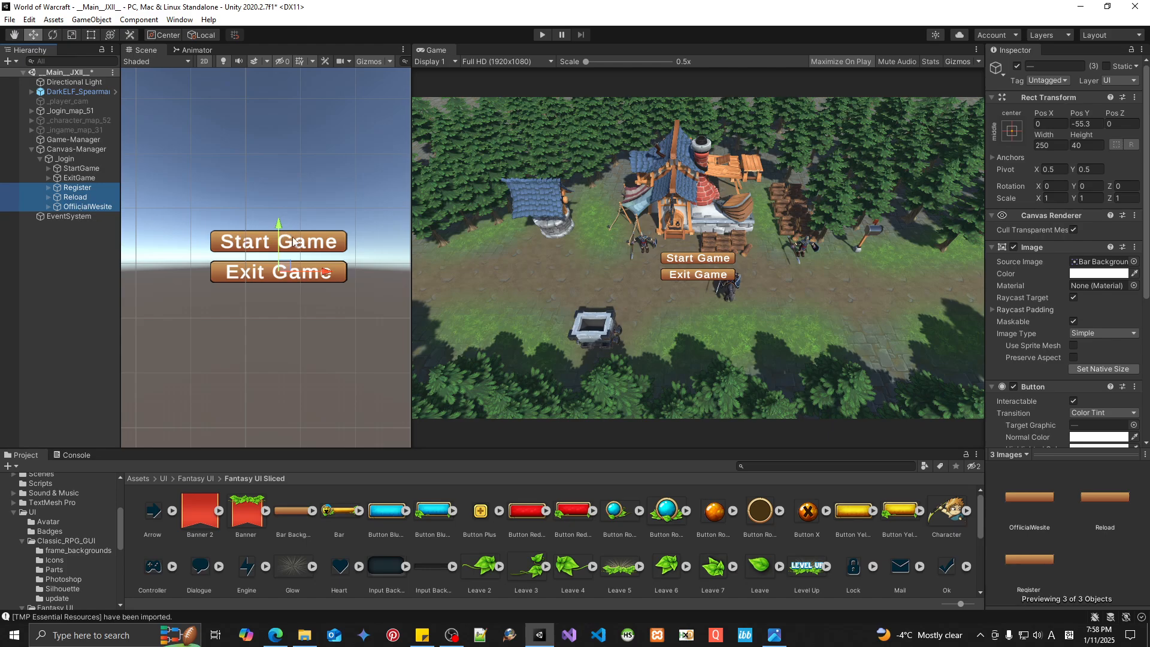
pyautogui.moveTo(279, 226); pyautogui.dragTo(284, 282)
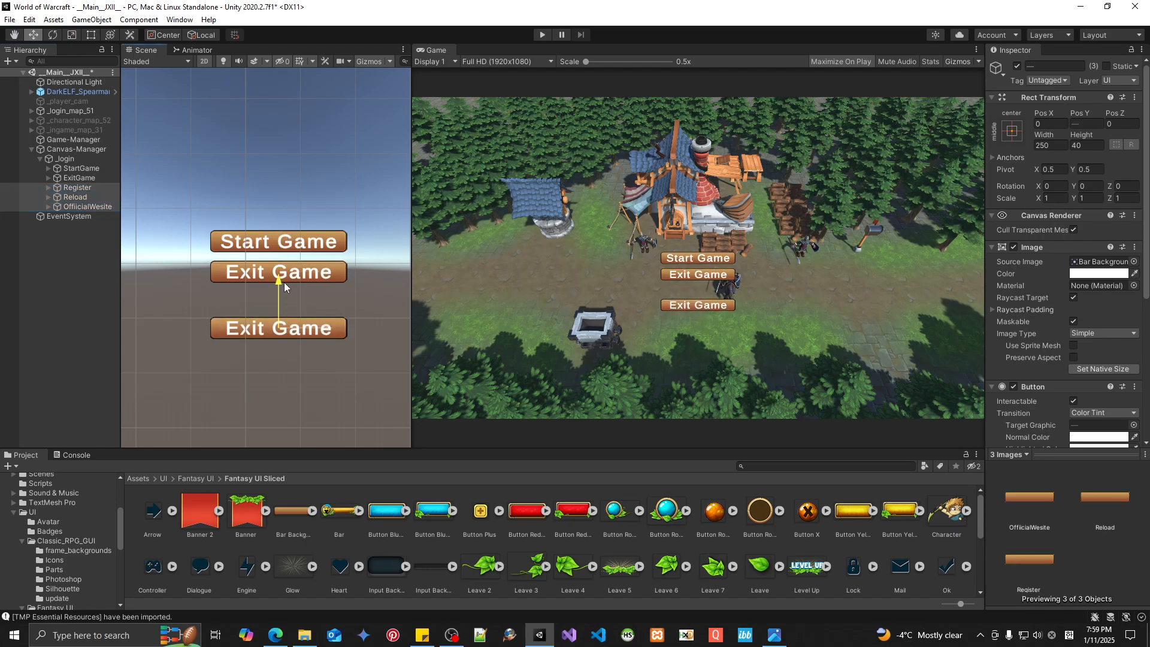
pyautogui.scroll(-2, 250, 290)
pyautogui.scroll(1, 250, 289)
pyautogui.moveTo(283, 288); pyautogui.dragTo(319, 272, button='middle')
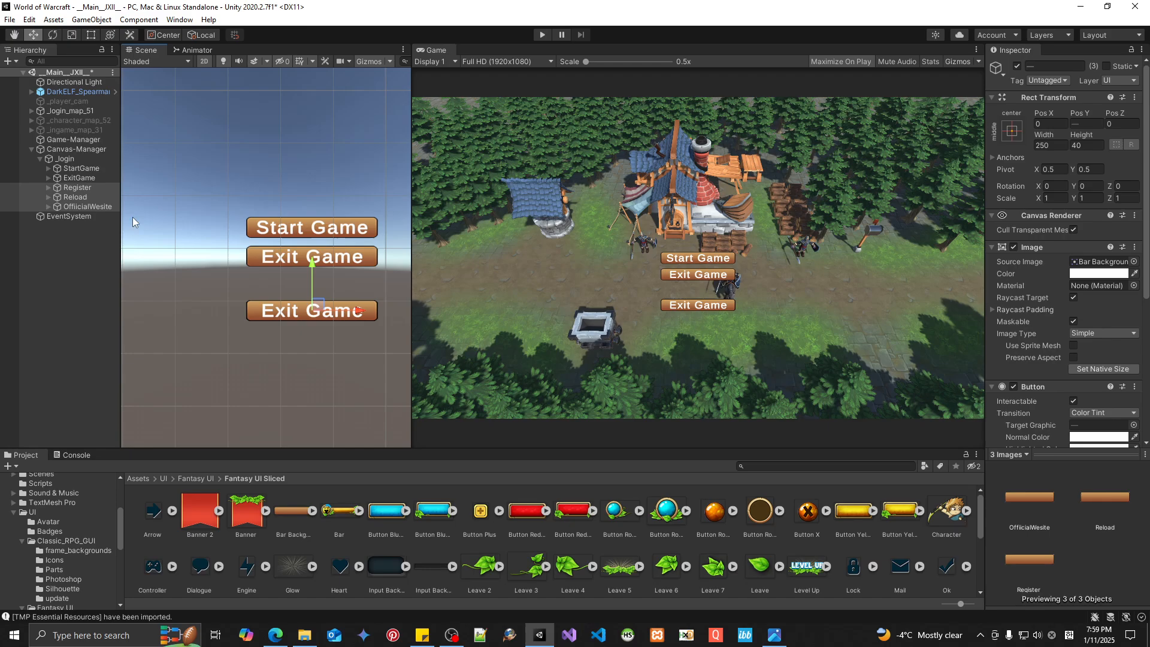
# Step: Place the OfficialWesite button to the left of Reload, at Pos X about -268, and list it directly above Register in the hierarchy
pyautogui.click(74, 207)
pyautogui.moveTo(357, 313); pyautogui.dragTo(219, 313)
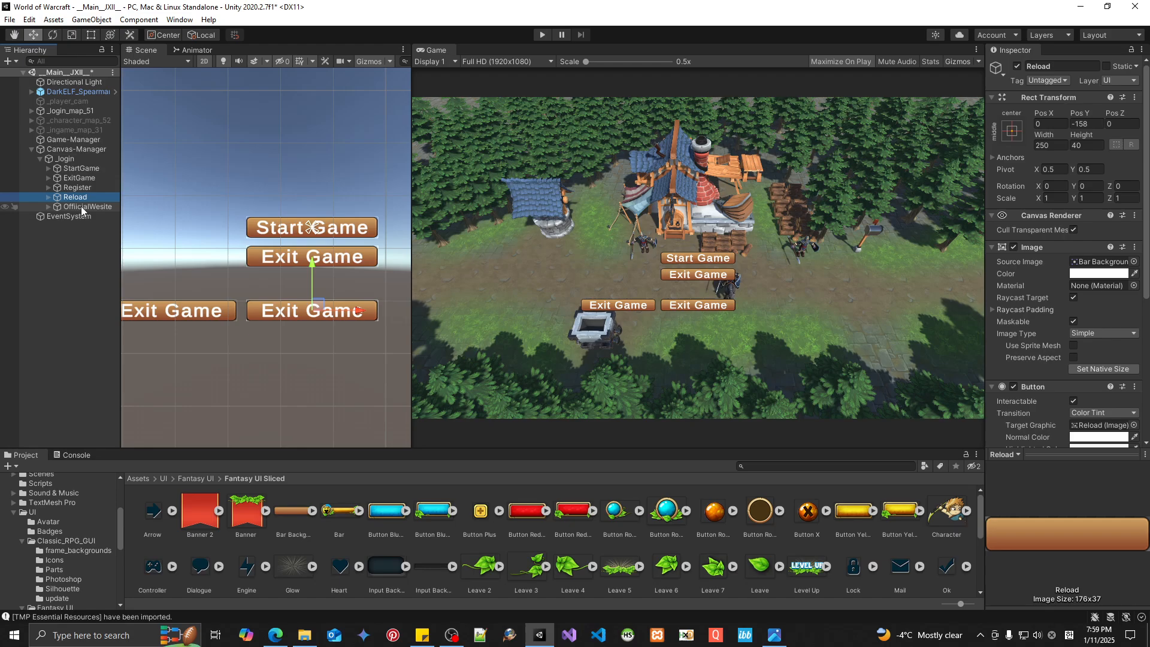
pyautogui.moveTo(81, 206); pyautogui.dragTo(76, 190)
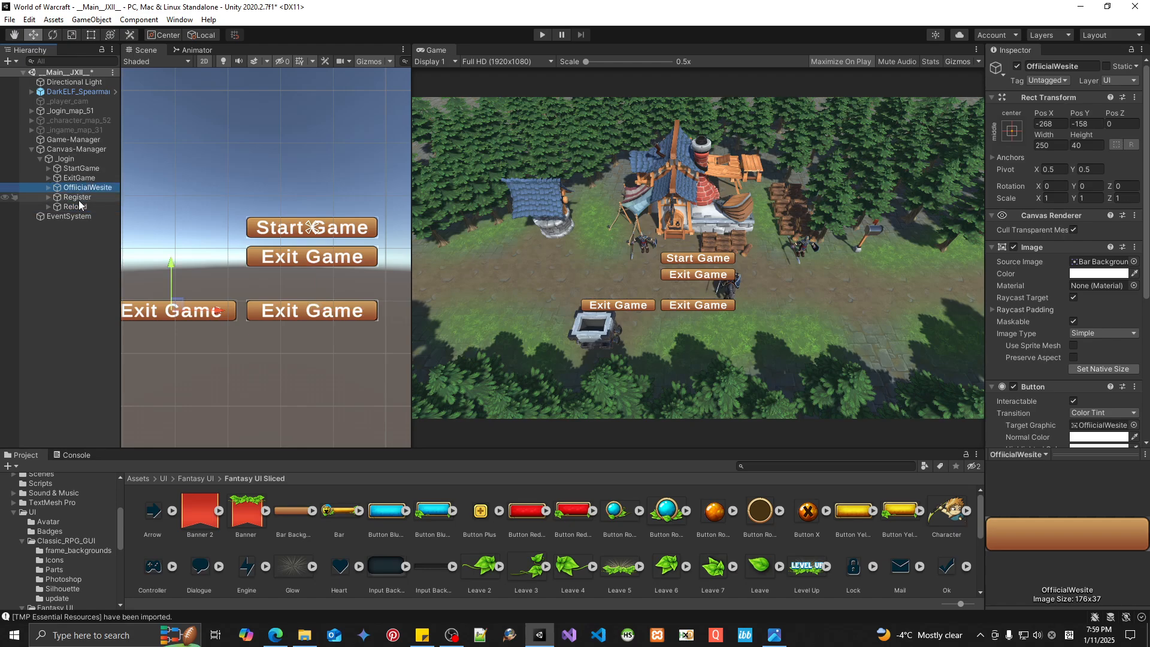
# Step: List Reload above Register in the hierarchy and place the Register button to the right of Reload, at Pos X about 269
pyautogui.click(77, 199)
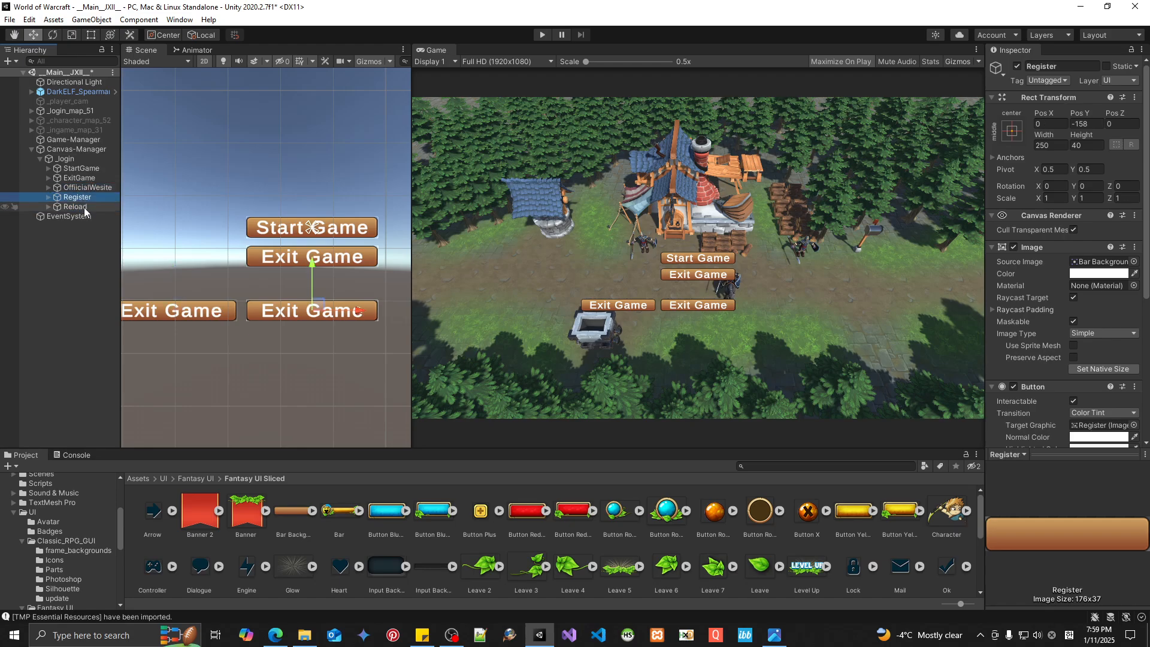
pyautogui.moveTo(79, 206); pyautogui.dragTo(80, 198)
pyautogui.click(79, 204)
pyautogui.moveTo(362, 282); pyautogui.dragTo(306, 270, button='middle')
pyautogui.moveTo(287, 293); pyautogui.dragTo(446, 306)
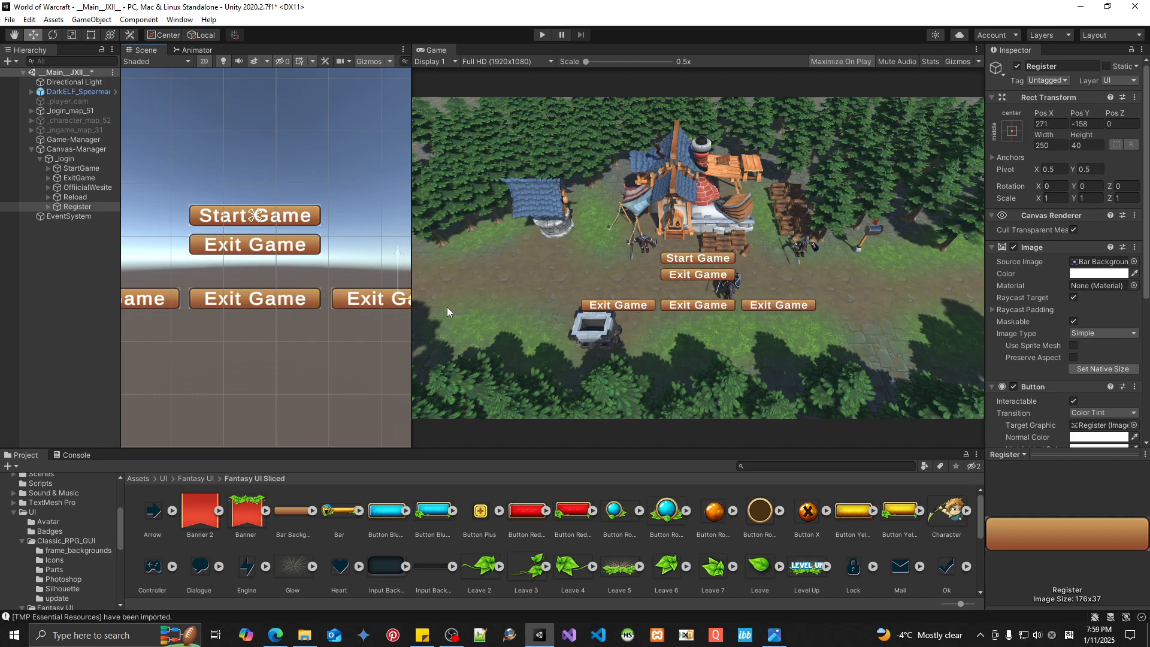
pyautogui.scroll(-2, 278, 225)
pyautogui.scroll(1, 278, 225)
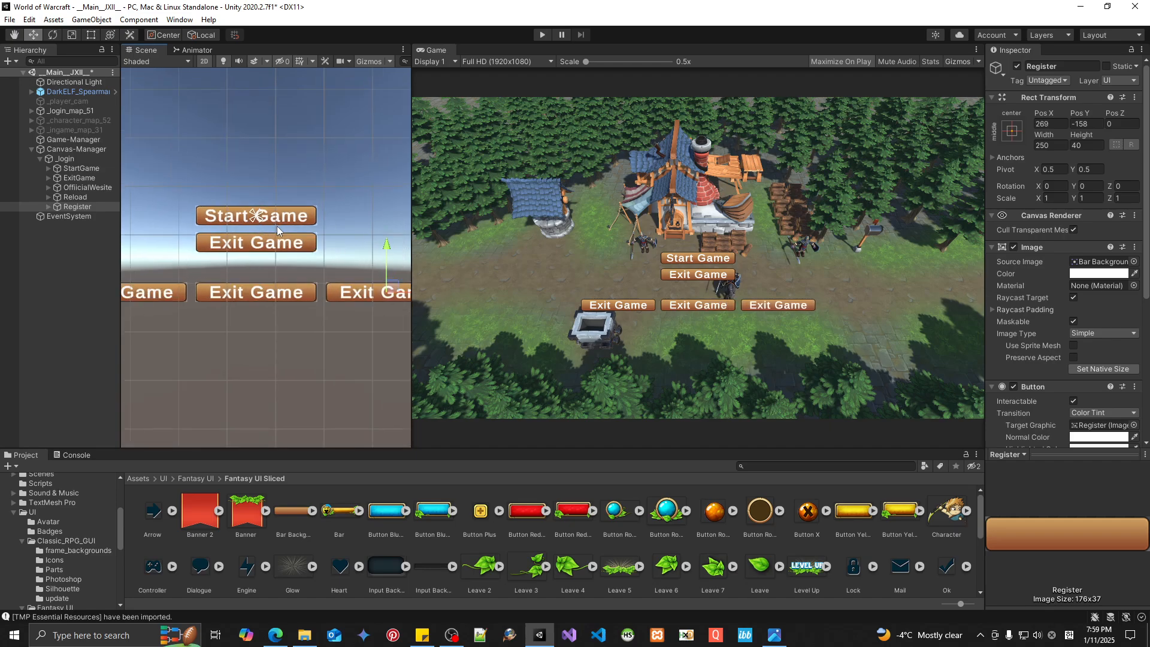
pyautogui.moveTo(311, 264); pyautogui.dragTo(382, 226, button='middle')
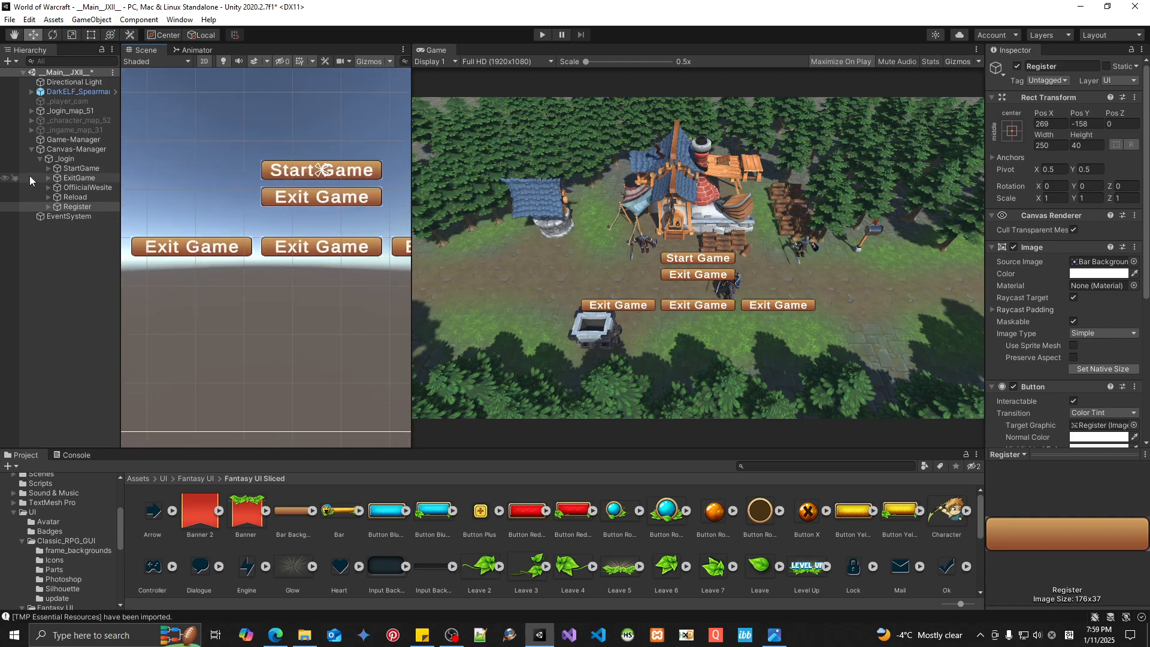
# Step: Reorder the three lower buttons under _login as Register, Reload, OfficialWesite
pyautogui.click(79, 188)
pyautogui.click(48, 188)
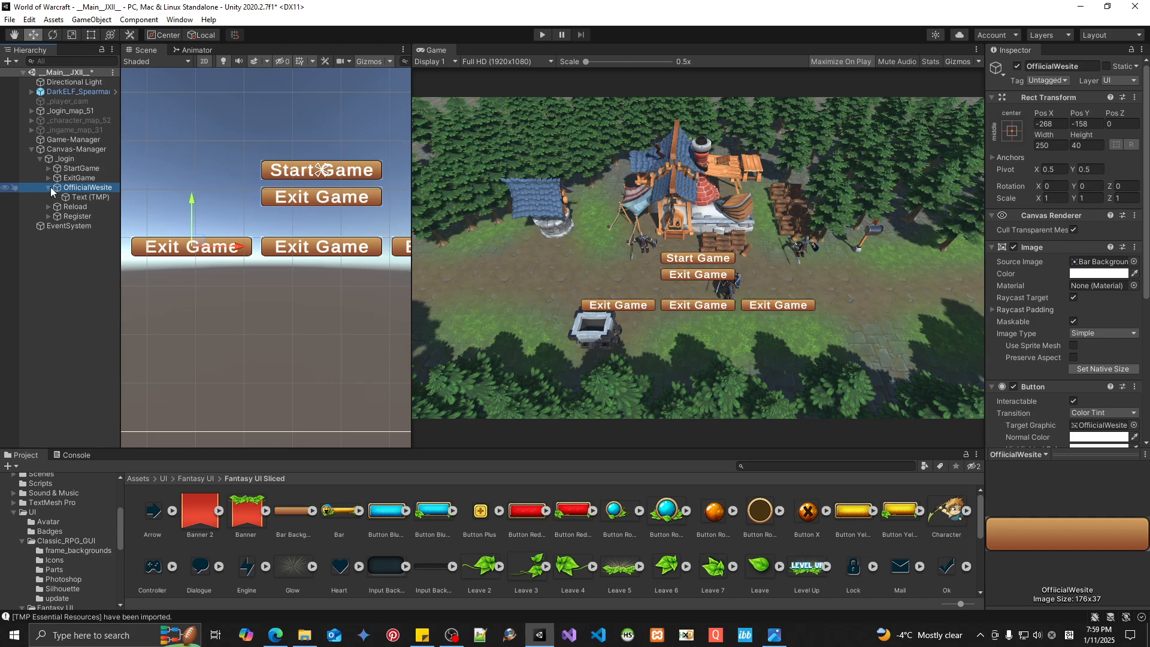
pyautogui.click(49, 188)
pyautogui.moveTo(78, 207); pyautogui.dragTo(83, 193)
# Step: Move the Register button horizontally to the left side of Reload, to Pos X about -271
pyautogui.click(72, 189)
pyautogui.moveTo(315, 222); pyautogui.dragTo(247, 213, button='middle')
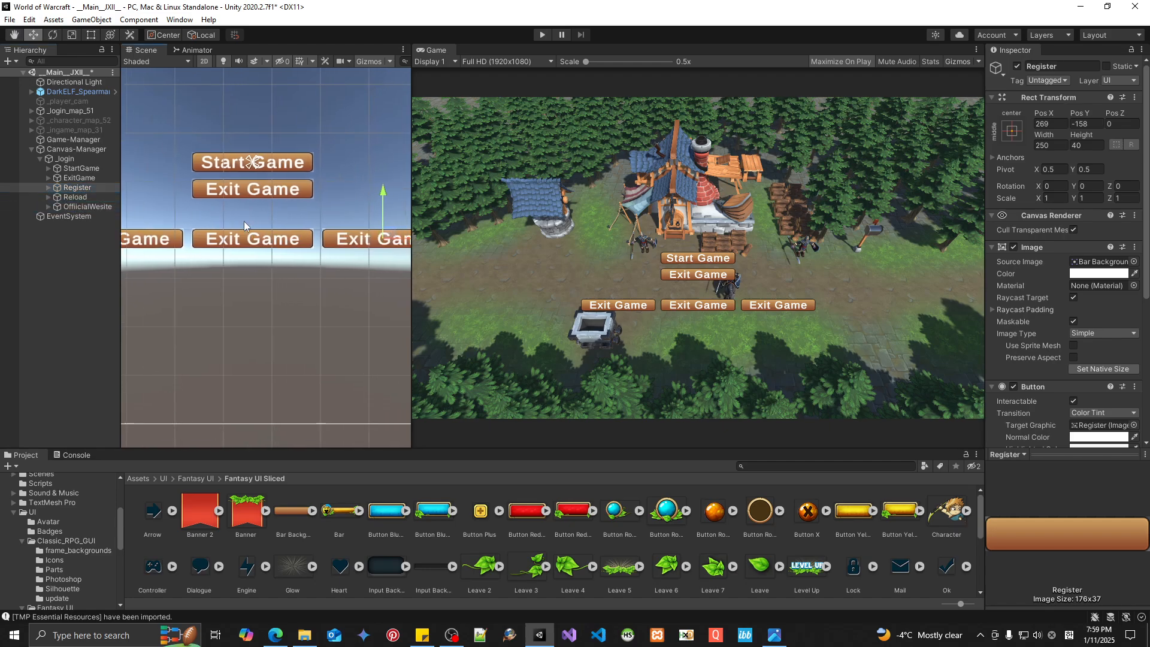
pyautogui.scroll(-1, 231, 219)
pyautogui.scroll(-1, 252, 222)
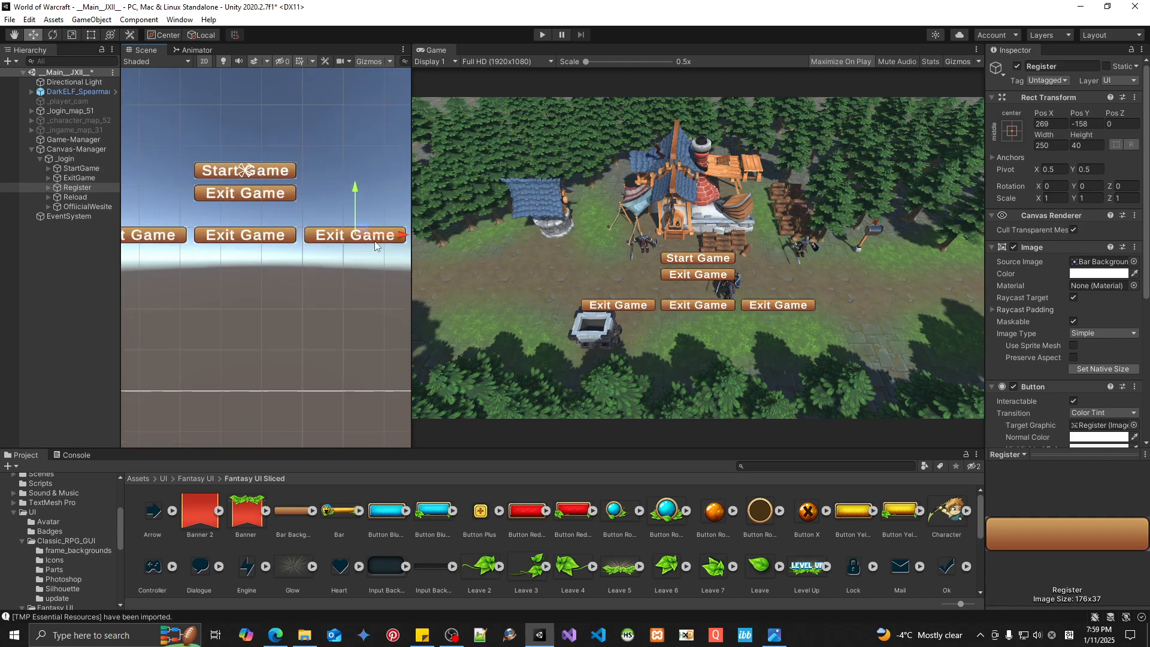
pyautogui.moveTo(389, 236); pyautogui.dragTo(182, 235)
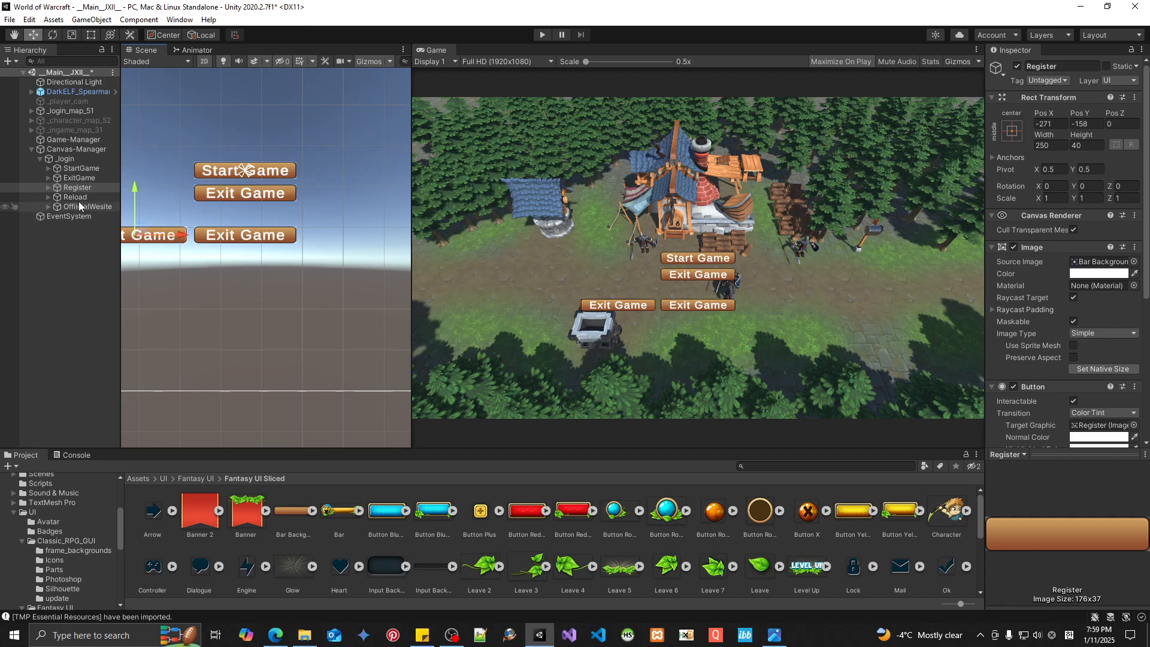
# Step: Move the OfficialWesite button horizontally to the right side of Reload, to Pos X about 272
pyautogui.click(86, 207)
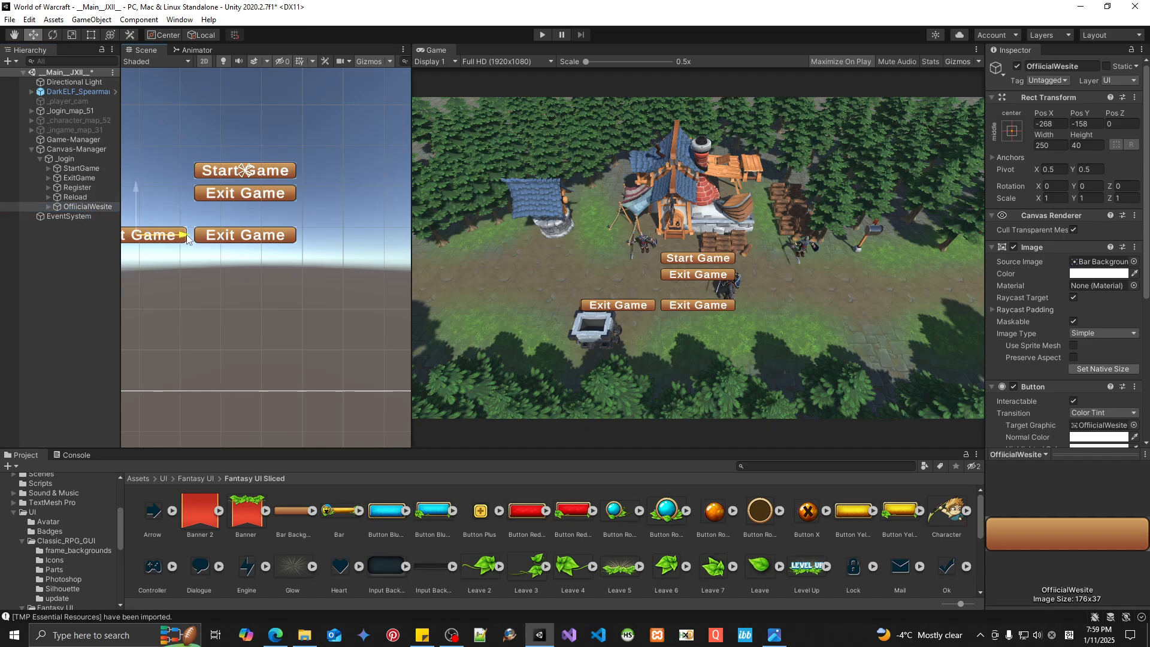
pyautogui.moveTo(172, 235); pyautogui.dragTo(403, 237)
pyautogui.moveTo(254, 223); pyautogui.dragTo(285, 226, button='middle')
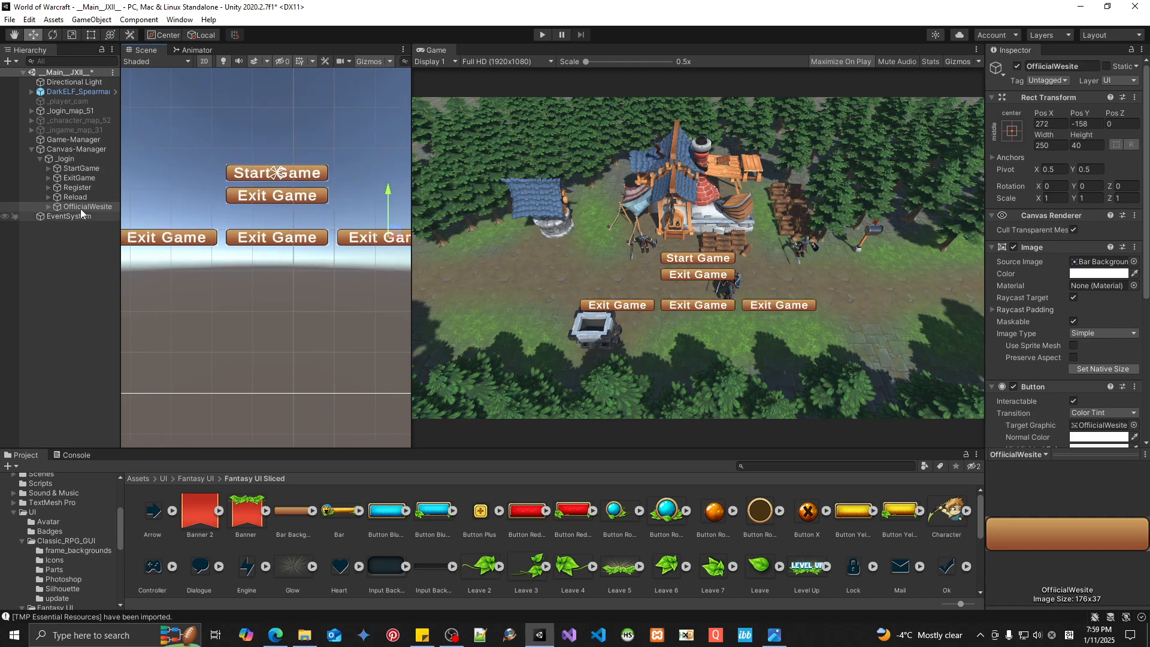
# Step: Change the Register button's label text to "Register" and set its font size to 25
pyautogui.click(83, 191)
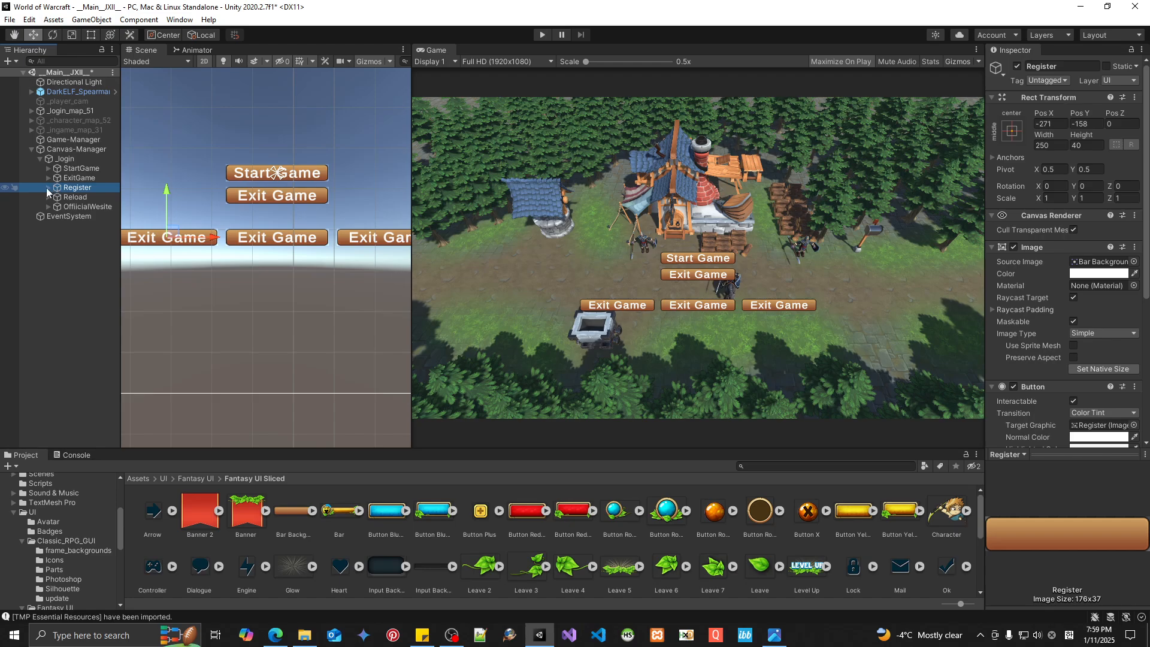
pyautogui.click(49, 187)
pyautogui.click(87, 197)
pyautogui.click(1049, 305)
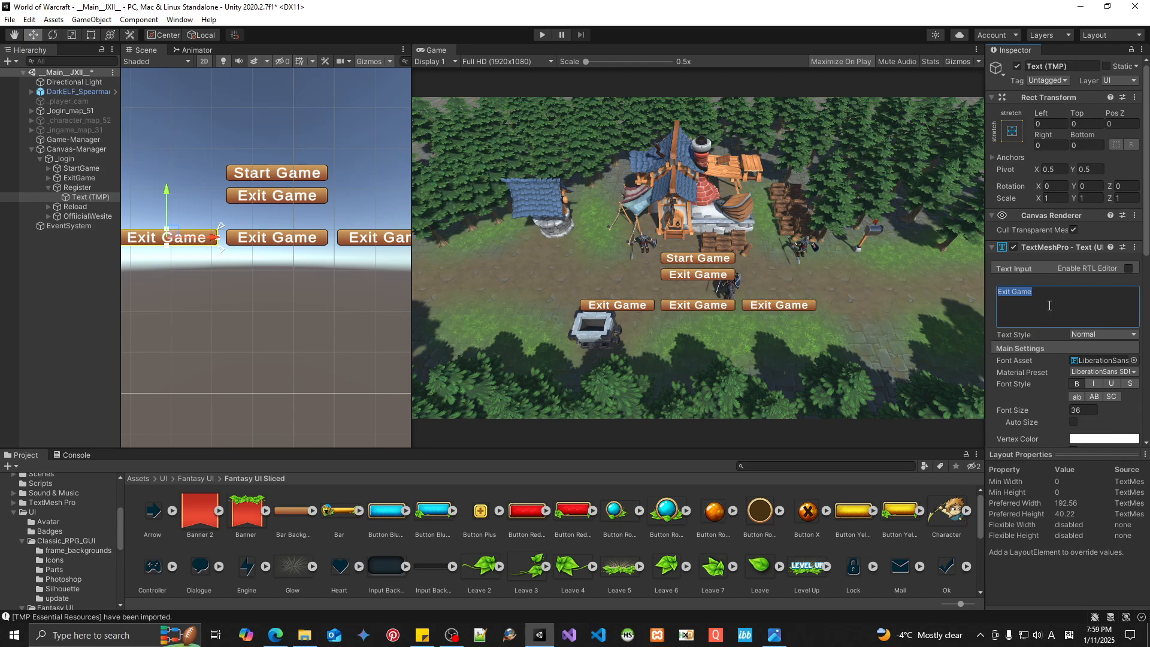
pyautogui.write('Register')
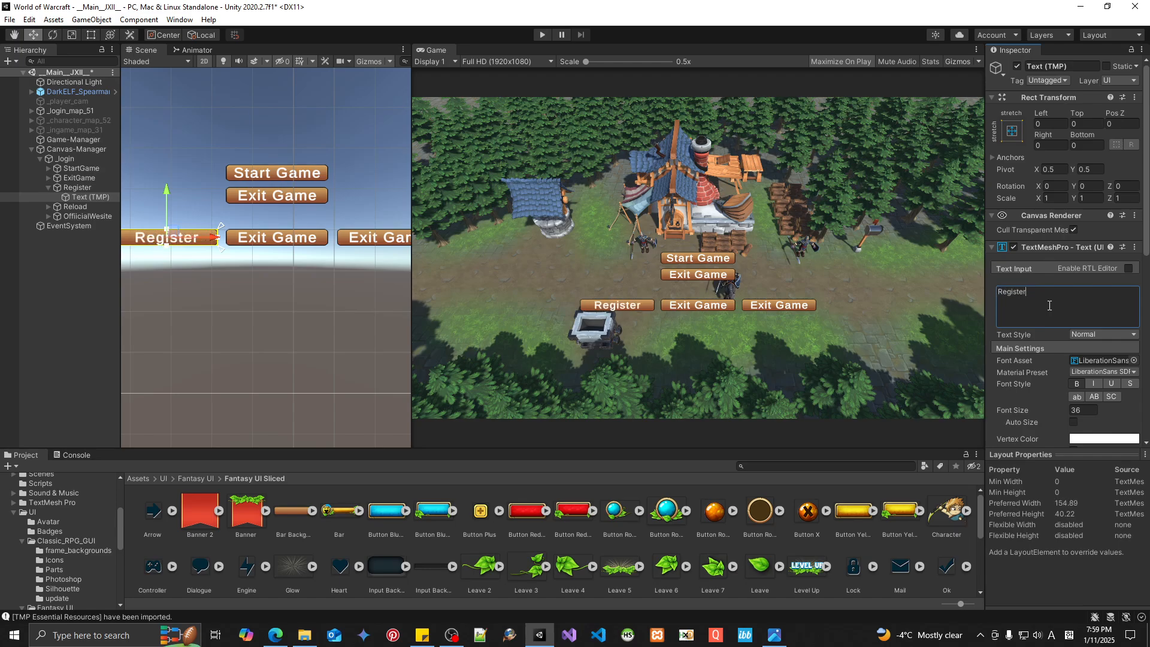
pyautogui.moveTo(1058, 410); pyautogui.dragTo(1060, 445)
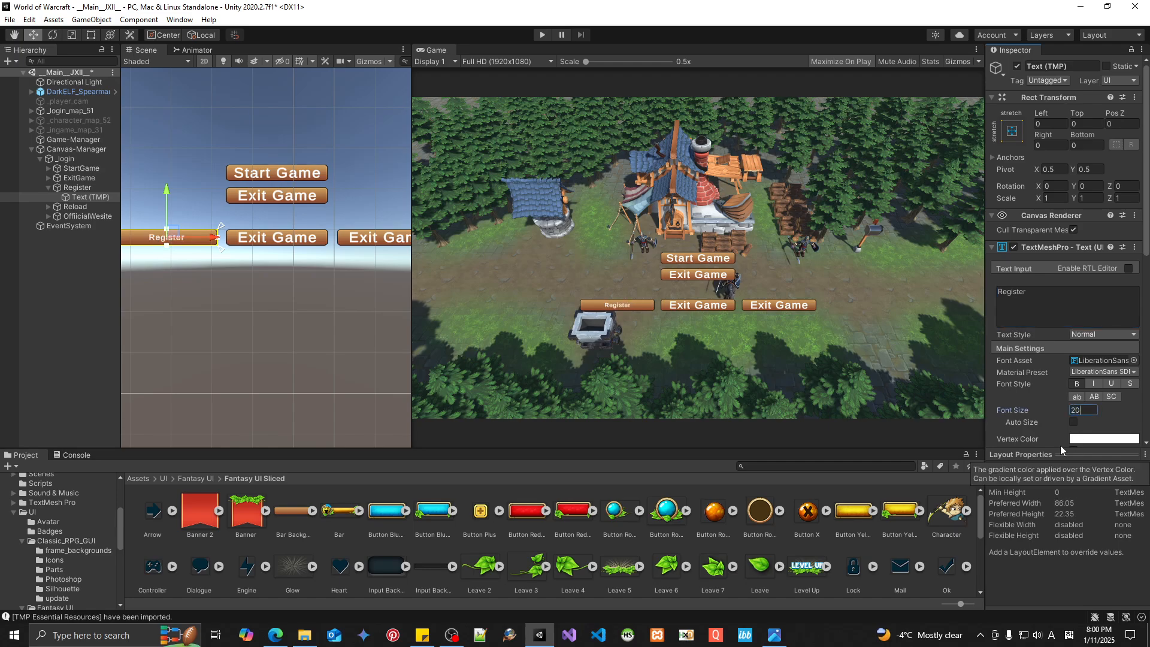
pyautogui.press('BackSpace')
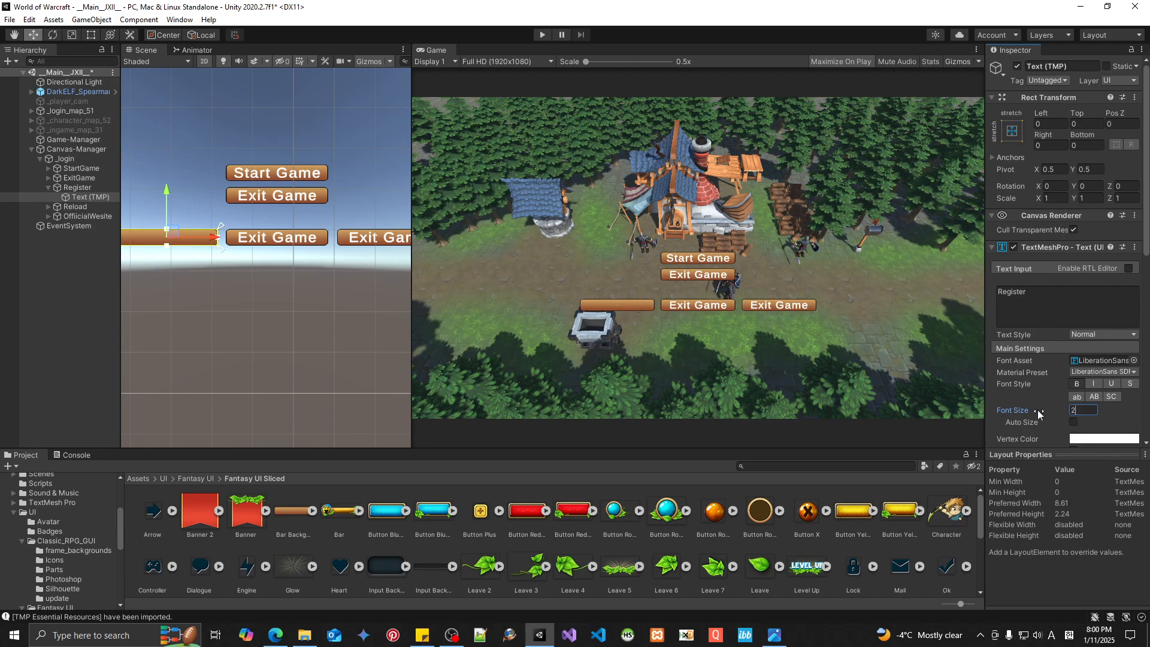
pyautogui.write('5')
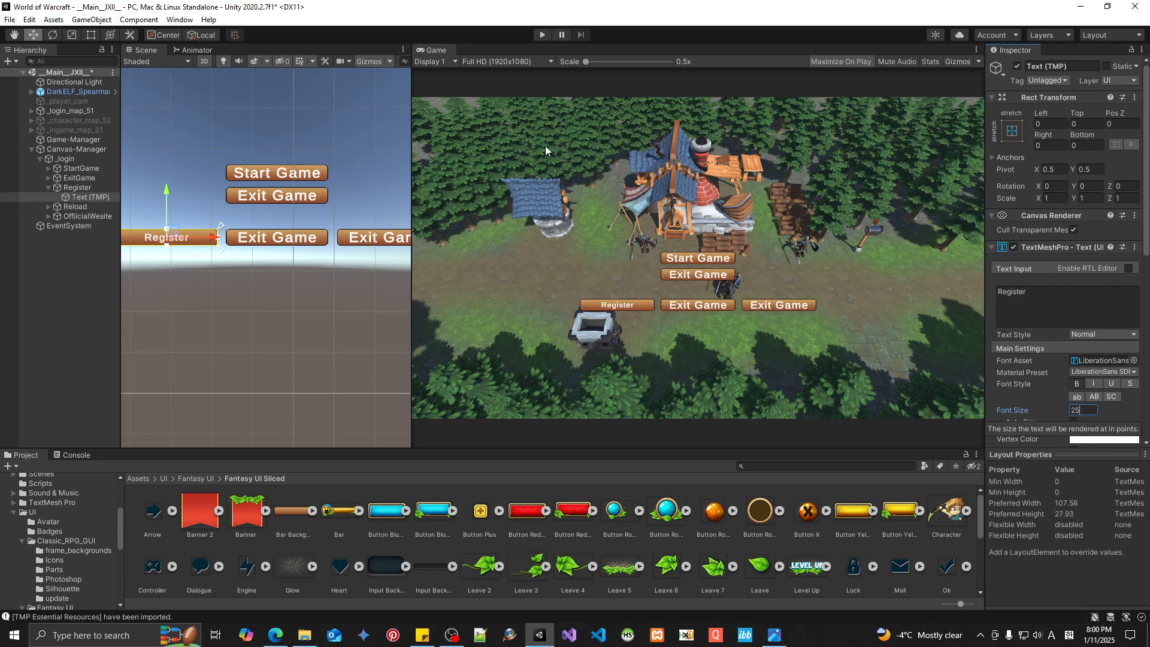
# Step: Set the font size of the Reload and OfficialWesite button labels together to 25
pyautogui.click(49, 207)
pyautogui.click(48, 226)
pyautogui.click(90, 216)
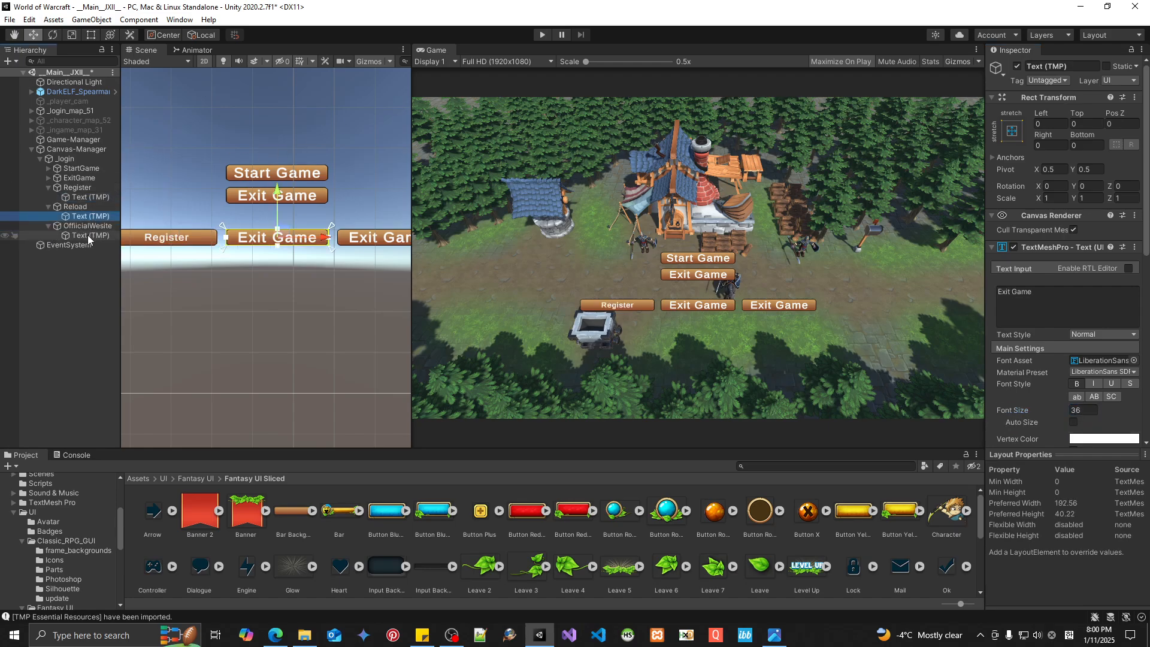
pyautogui.keyDown('ctrl'); pyautogui.click(88, 235); pyautogui.keyUp('ctrl')
pyautogui.click(1081, 410)
pyautogui.write('25')
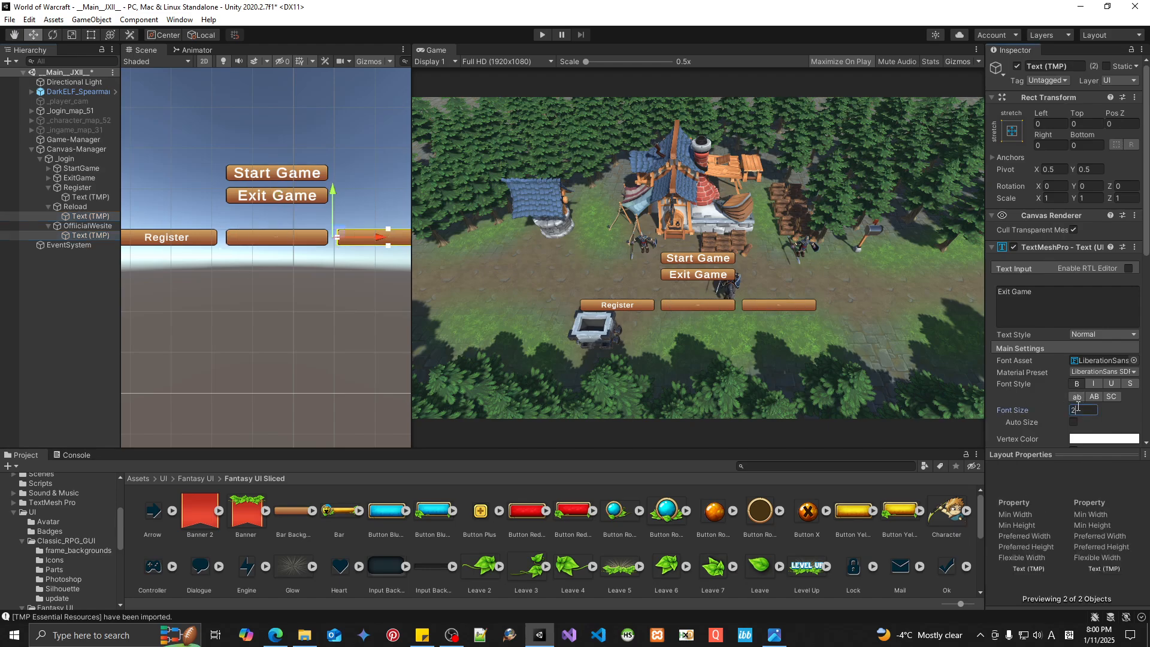
# Step: Change the Reload button's label to "Reload" and the OfficialWesite button's label to "Official Website"
pyautogui.click(95, 216)
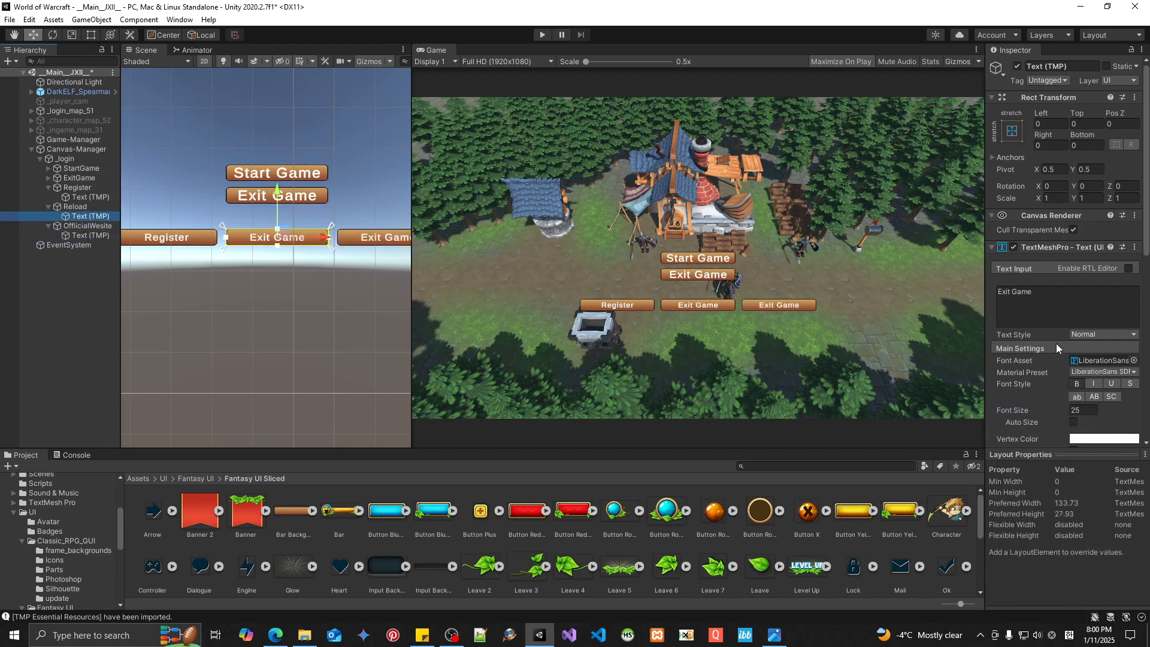
pyautogui.click(1054, 304)
pyautogui.write('Reload')
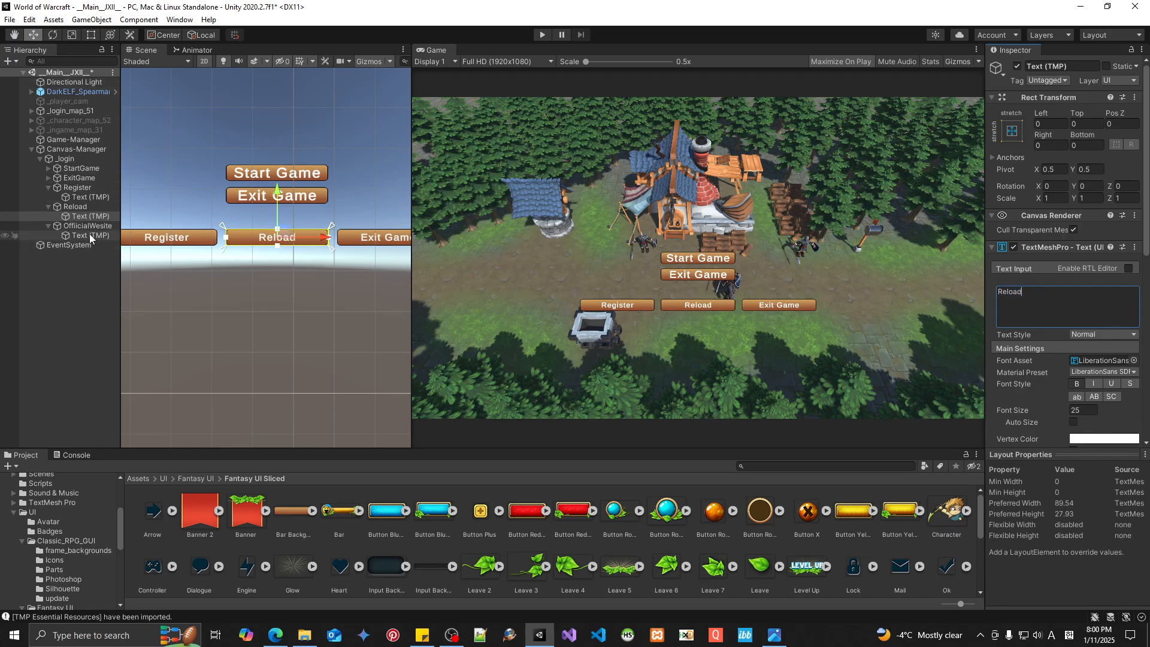
pyautogui.click(90, 235)
pyautogui.click(1056, 292)
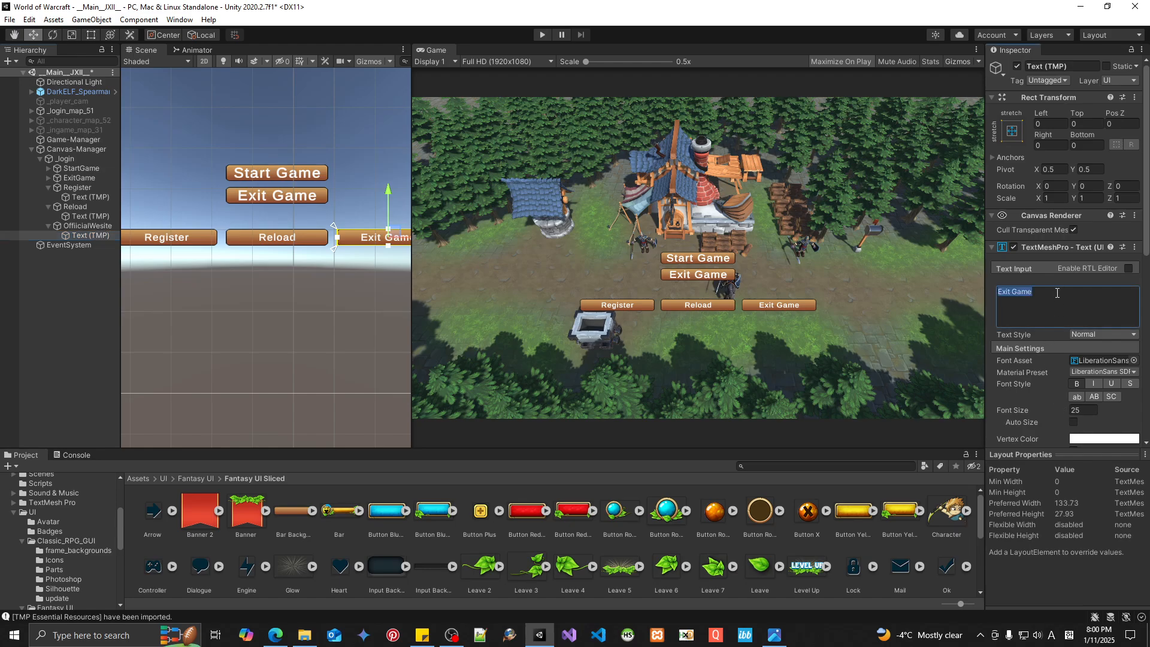
pyautogui.write('Offi')
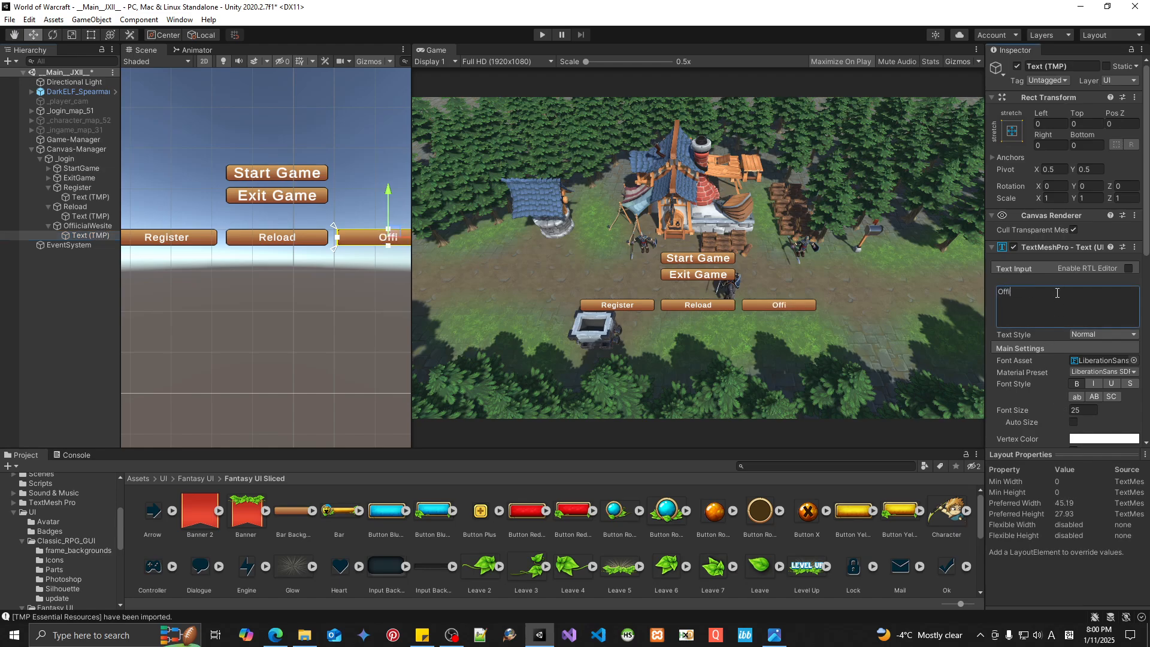
pyautogui.write('cial Website')
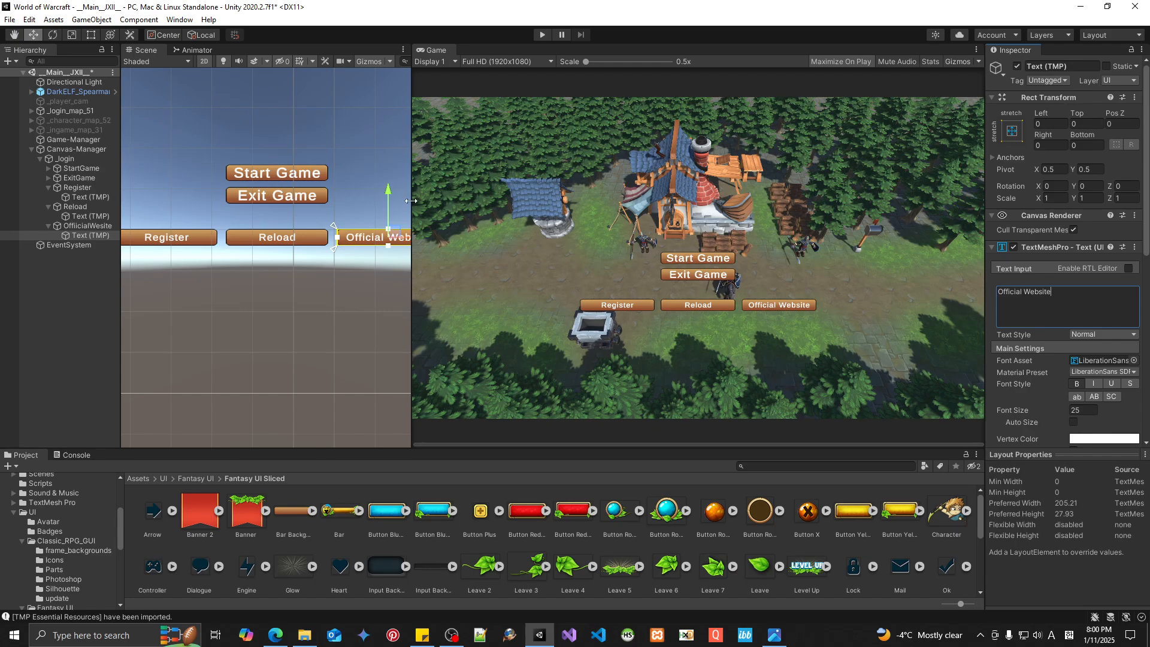
# Step: Anchor all five buttons, StartGame through OfficialWesite, to the bottom center of _login
pyautogui.moveTo(412, 202); pyautogui.dragTo(817, 213)
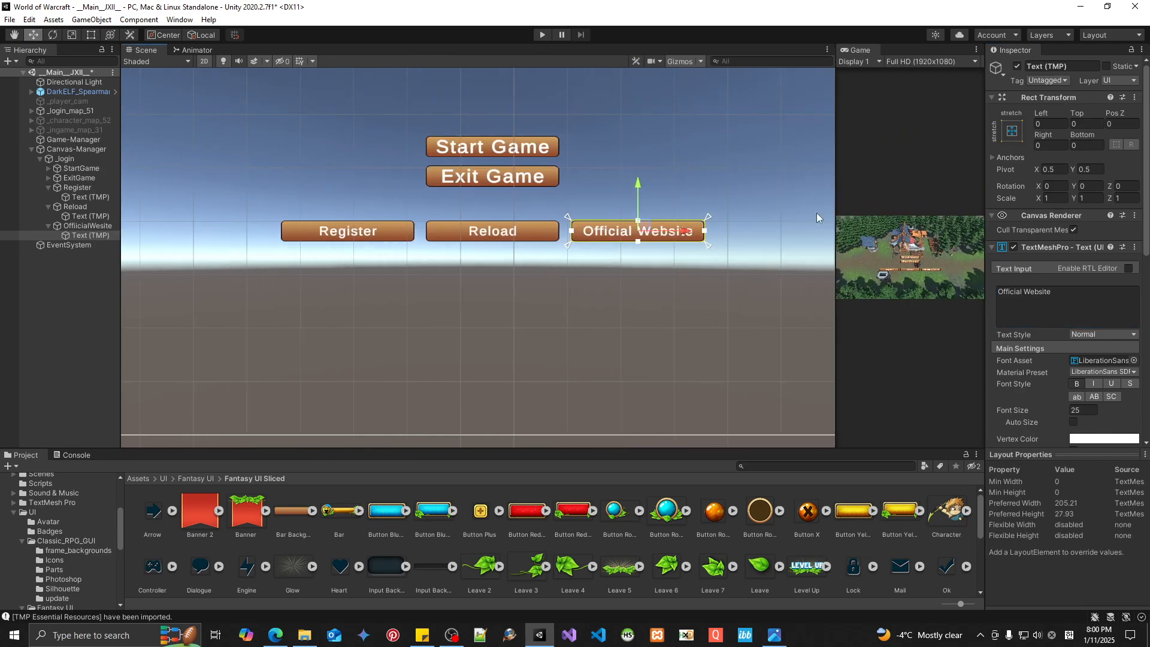
pyautogui.click(48, 188)
pyautogui.click(48, 197)
pyautogui.click(48, 206)
pyautogui.click(81, 169)
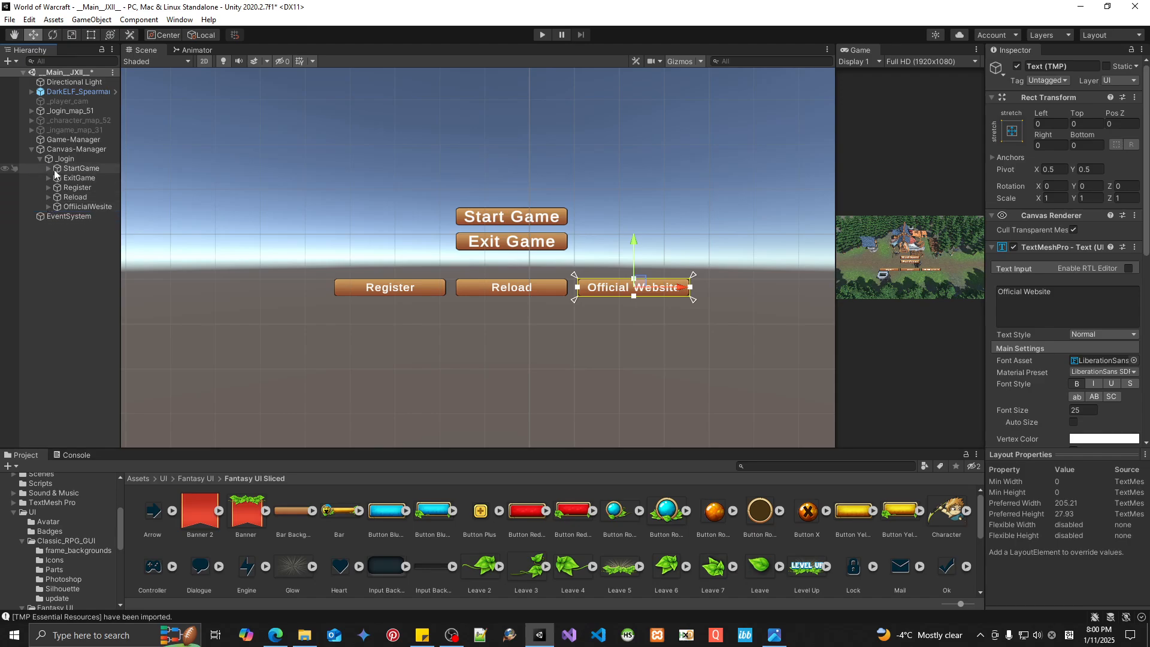
pyautogui.keyDown('shift'); pyautogui.click(78, 207); pyautogui.keyUp('shift')
pyautogui.press('f')
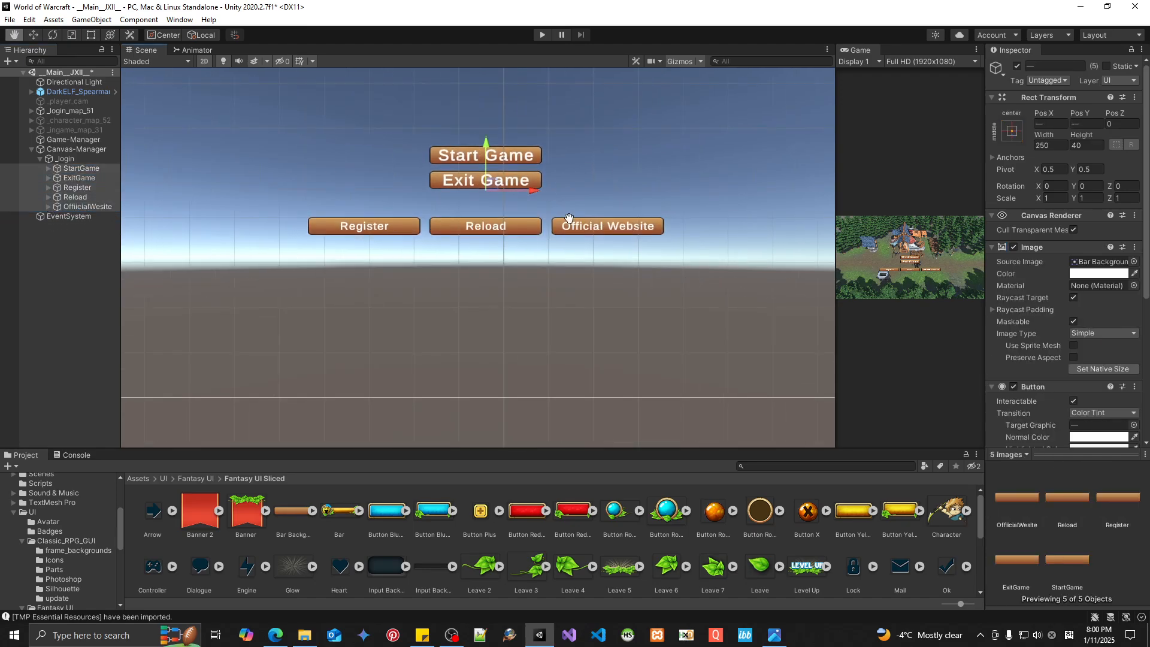
pyautogui.click(1011, 131)
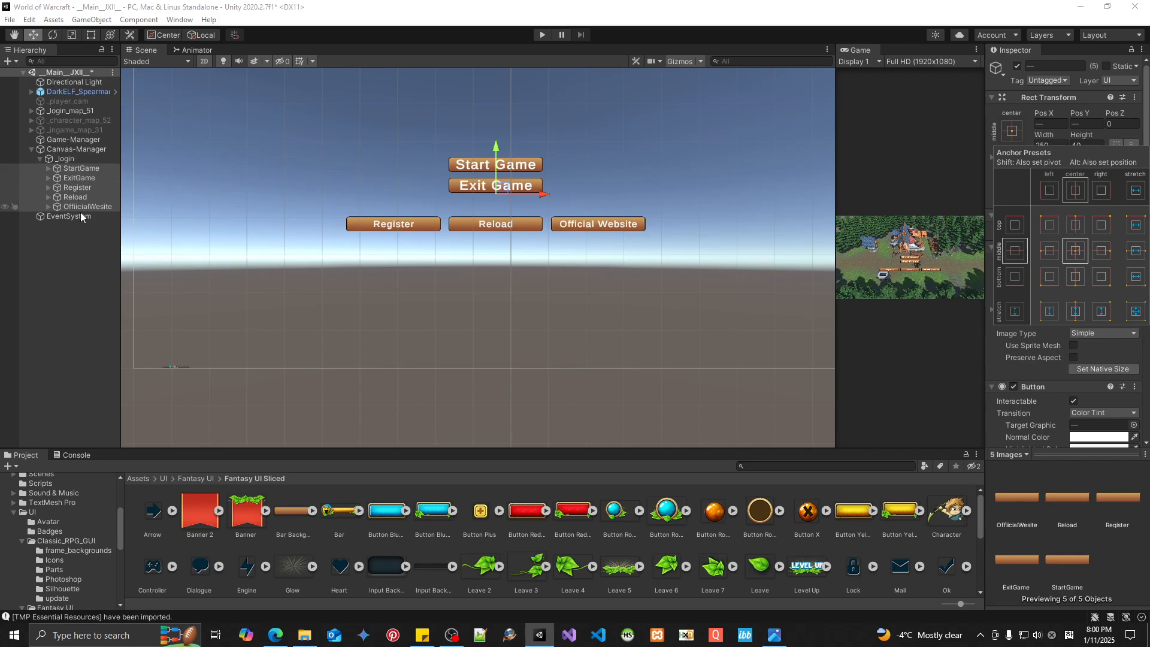
pyautogui.click(1076, 282)
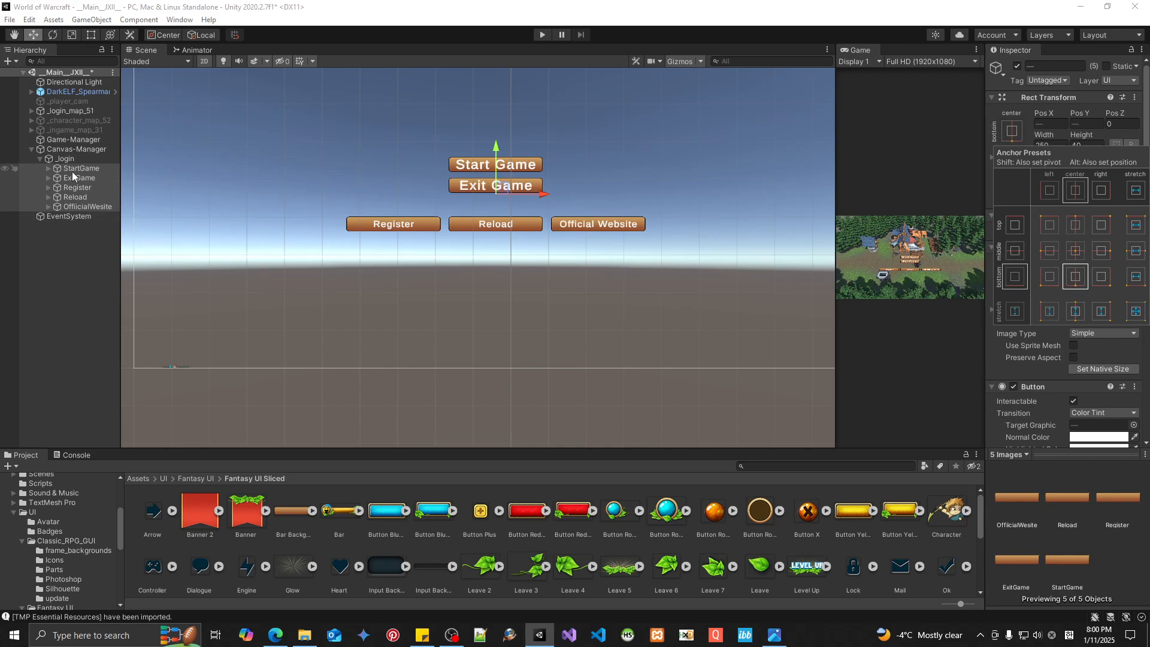
# Step: Move all five buttons together straight down to the lower part of the login screen and enlarge the game preview to check them
pyautogui.scroll(2, 495, 157)
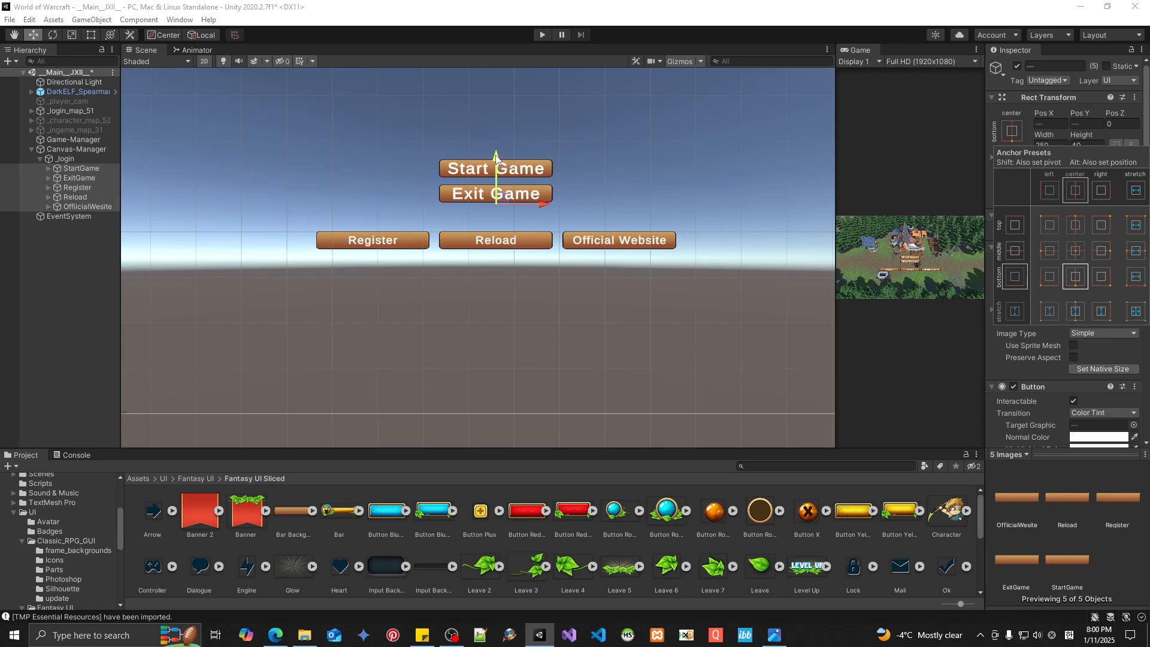
pyautogui.moveTo(495, 157); pyautogui.dragTo(502, 275)
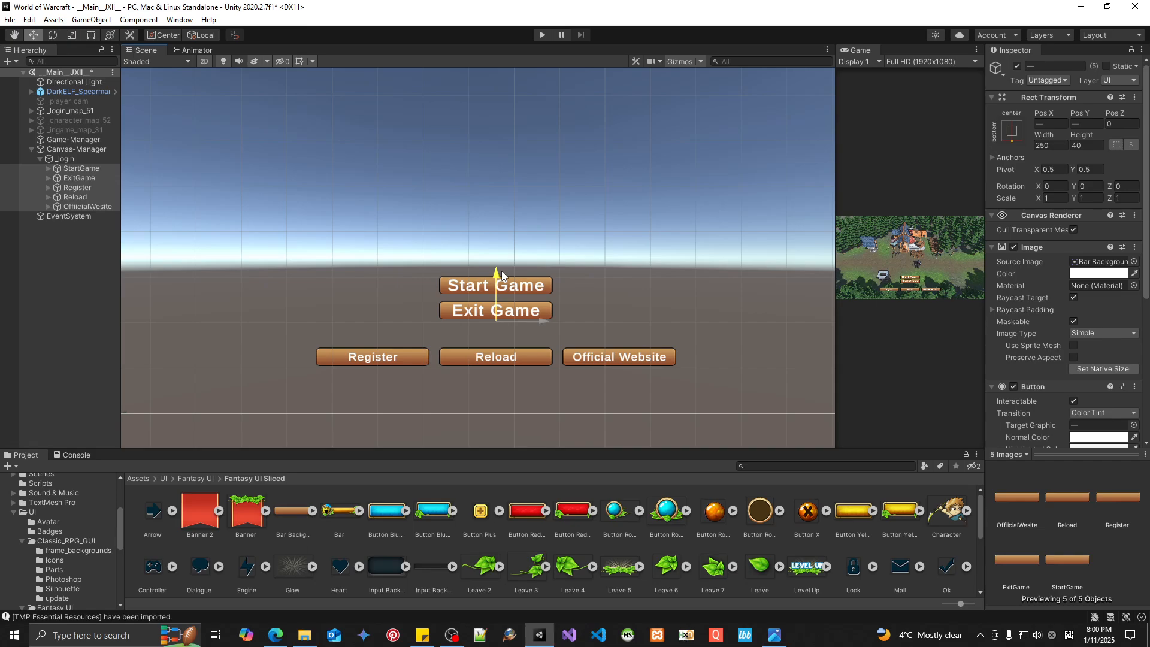
pyautogui.moveTo(835, 219); pyautogui.dragTo(139, 218)
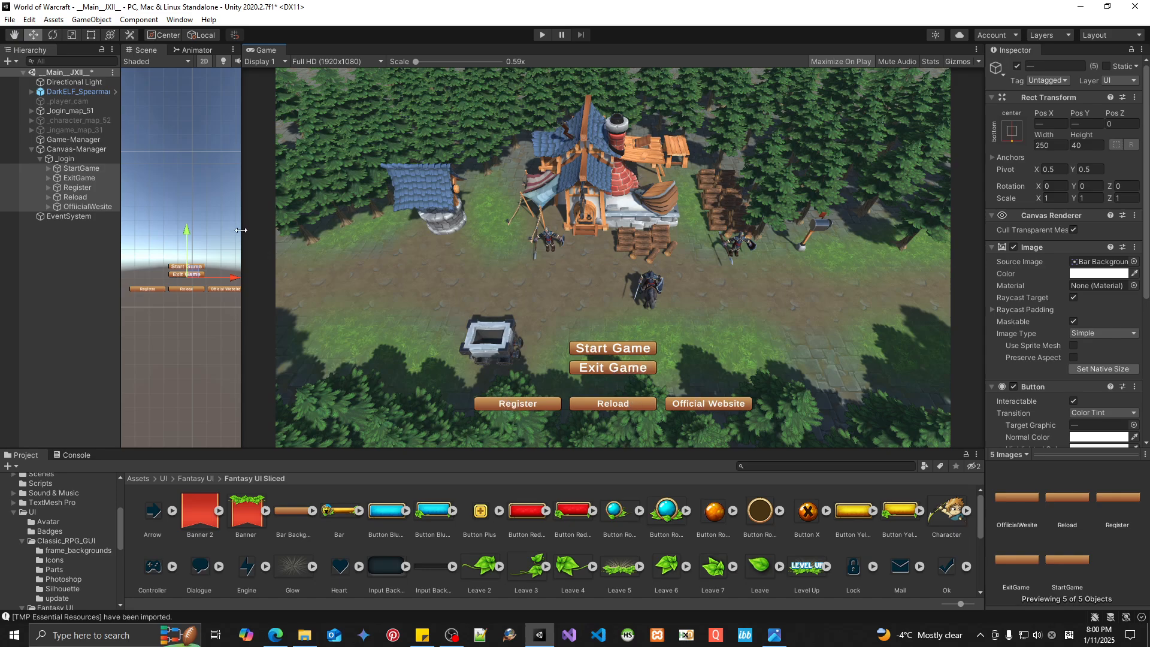
# Step: Enlarge the scene view and add a UI Image named Watermark as a child of _login
pyautogui.moveTo(240, 230); pyautogui.dragTo(840, 226)
pyautogui.scroll(-5, 431, 209)
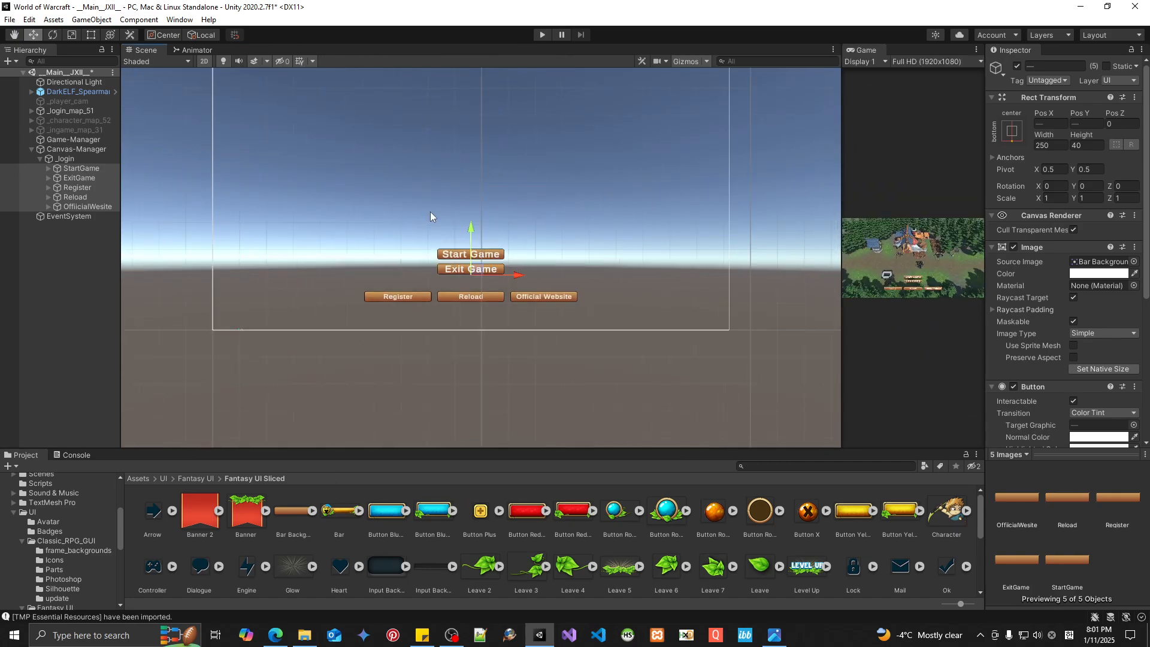
pyautogui.rightClick(68, 157)
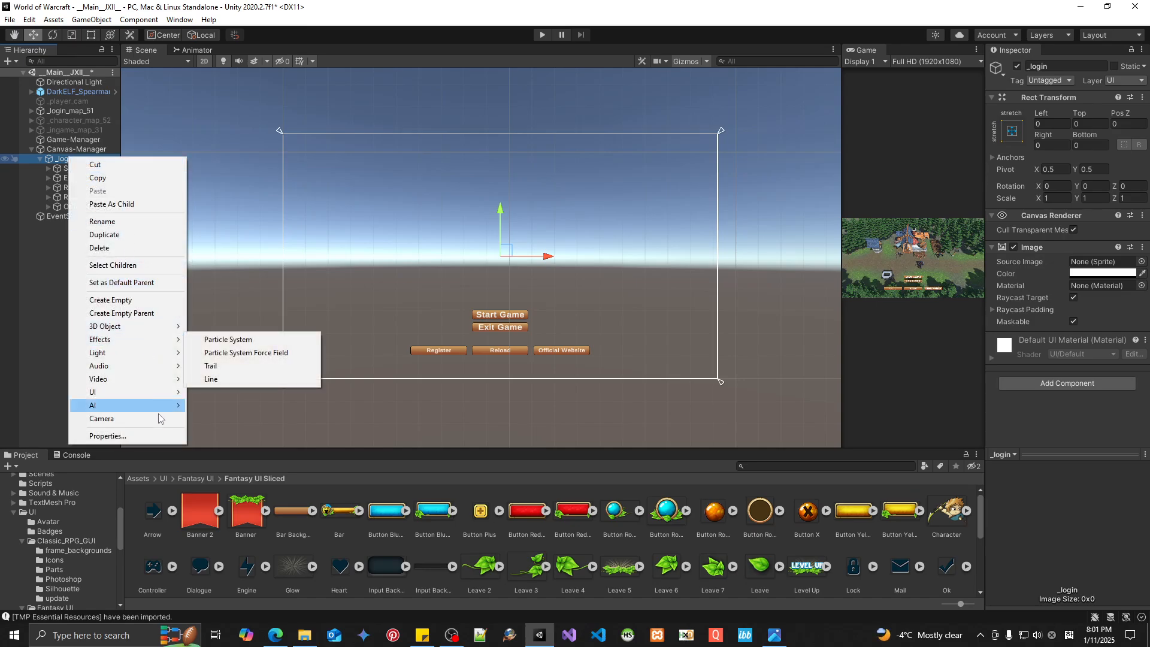
pyautogui.moveTo(150, 393)
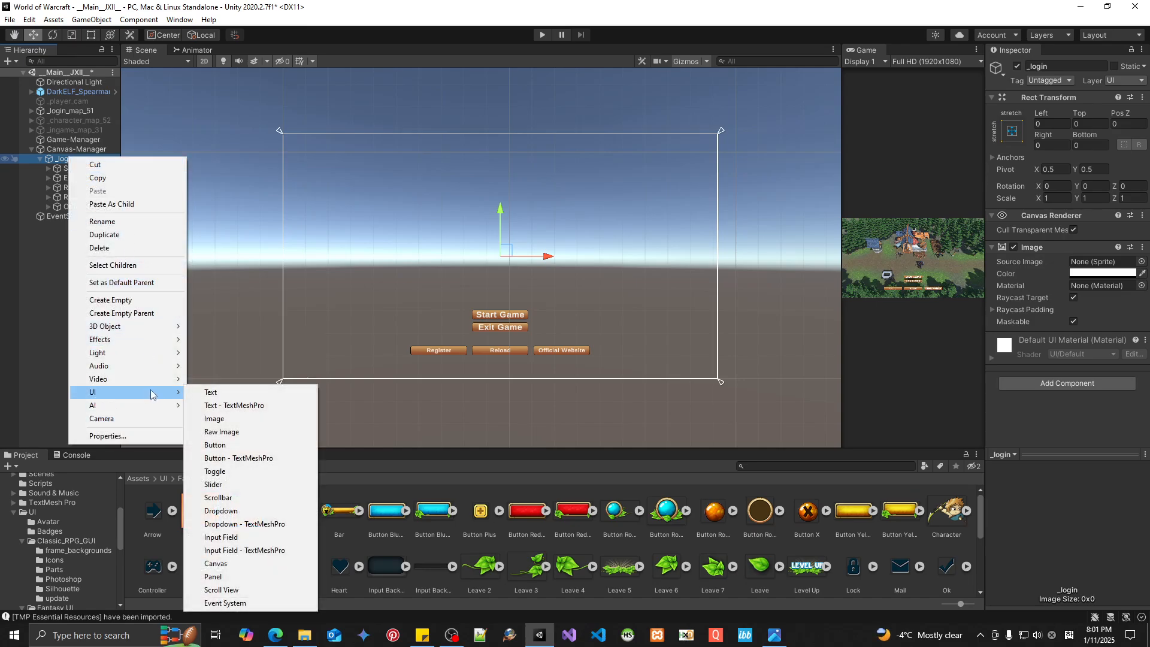
pyautogui.click(215, 418)
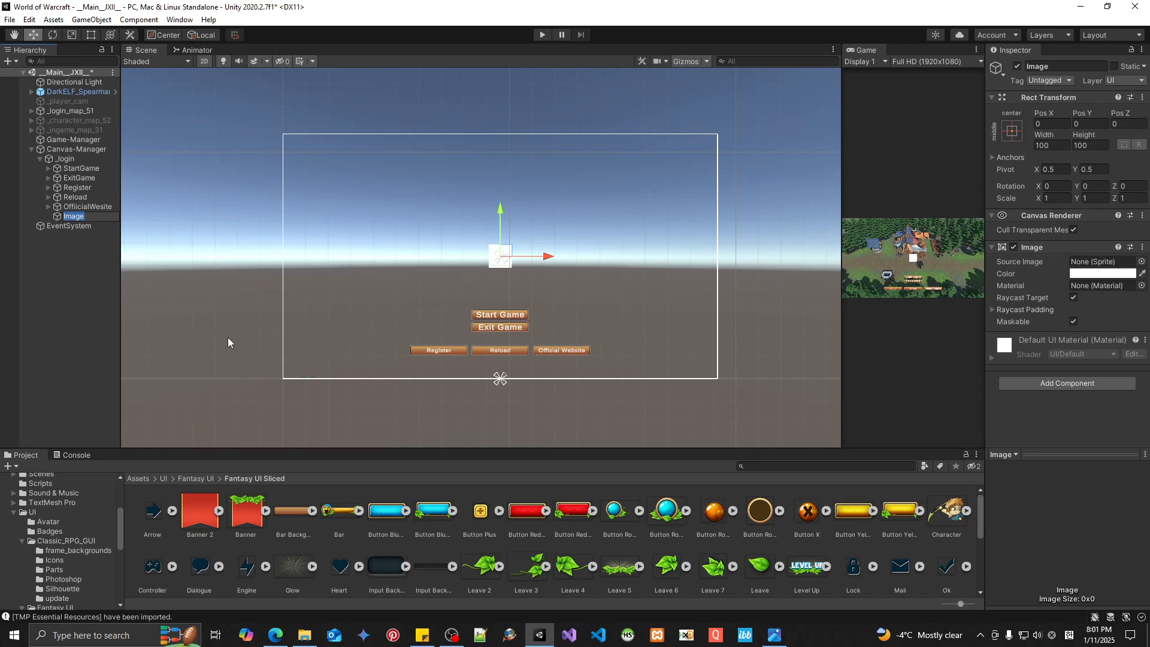
pyautogui.write('Watermark')
pyautogui.press('Return')
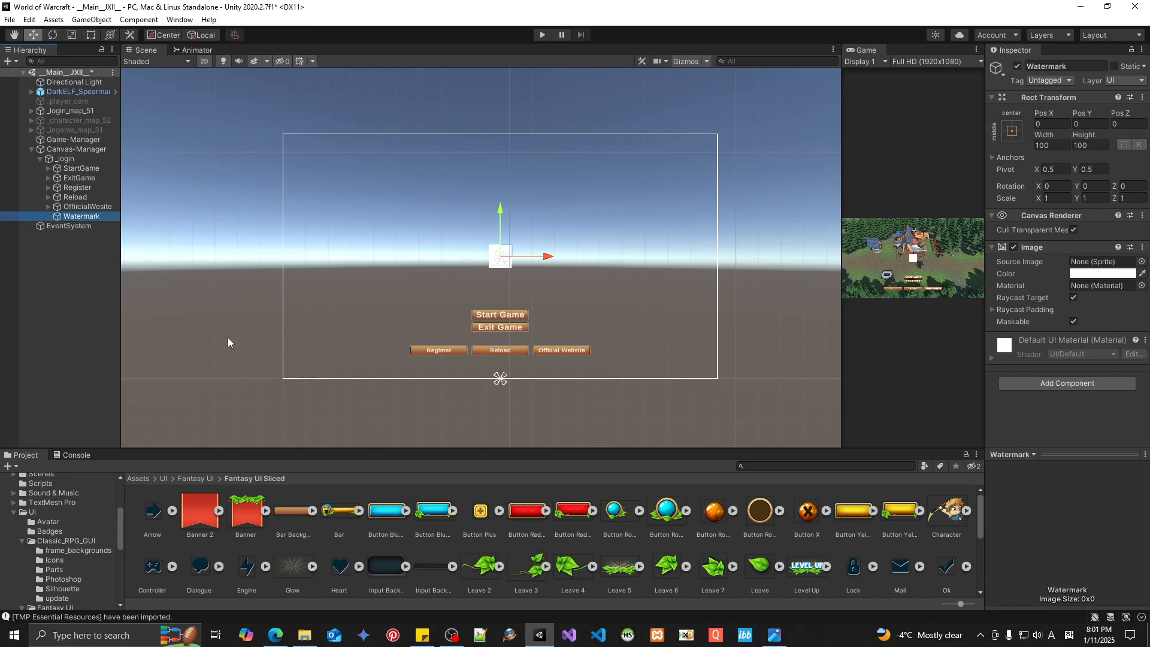
# Step: Anchor the Watermark image to the top left of _login, setting its pivot and position there too
pyautogui.click(1012, 131)
pyautogui.keyDown('alt'); pyautogui.keyDown('shift'); pyautogui.click(1049, 229); pyautogui.keyUp('shift'); pyautogui.keyUp('alt')
pyautogui.press('w')
pyautogui.scroll(2, 358, 193)
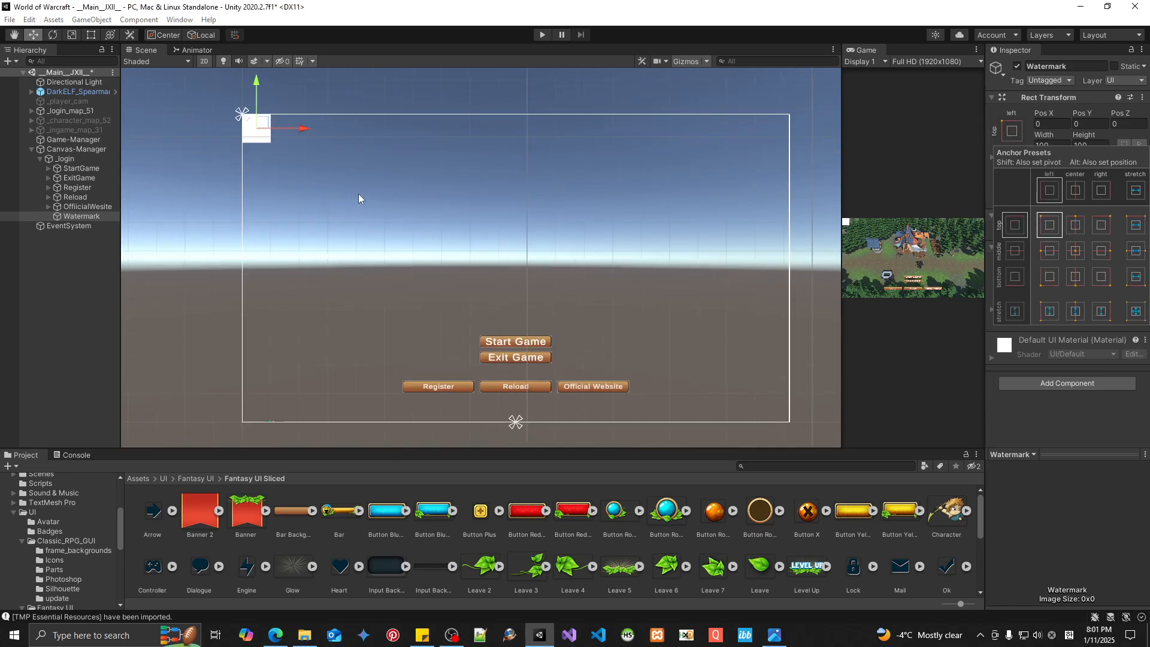
# Step: Set the Watermark image's width and height to 250 each
pyautogui.click(1052, 146)
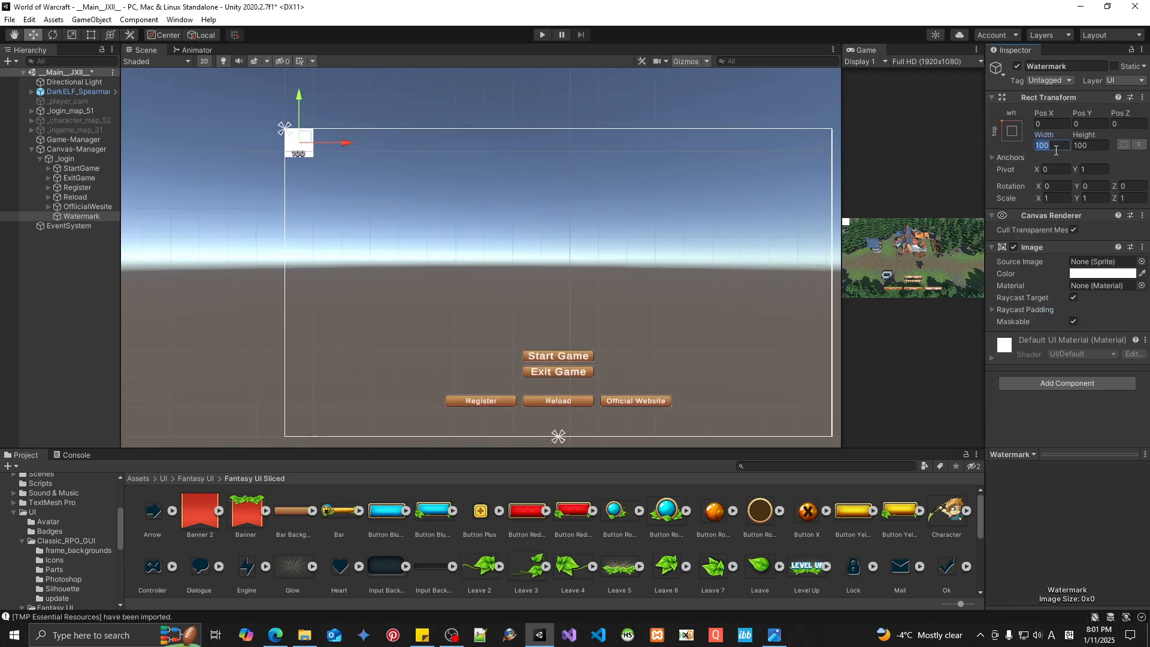
pyautogui.write('250')
pyautogui.press('Tab')
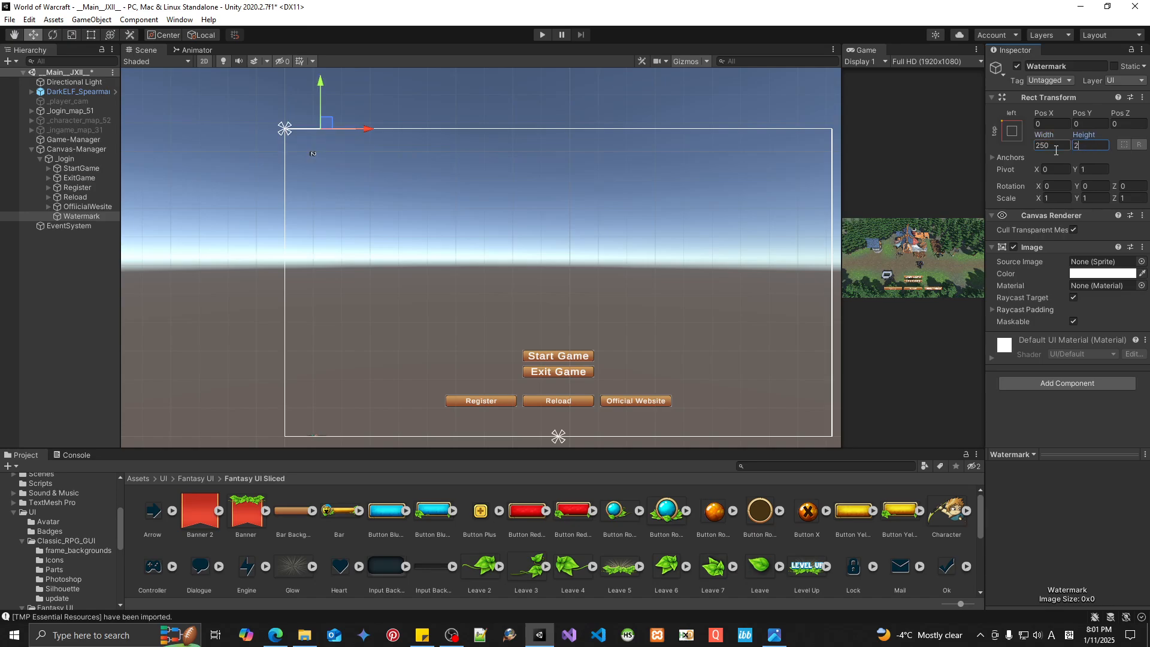
pyautogui.write('250')
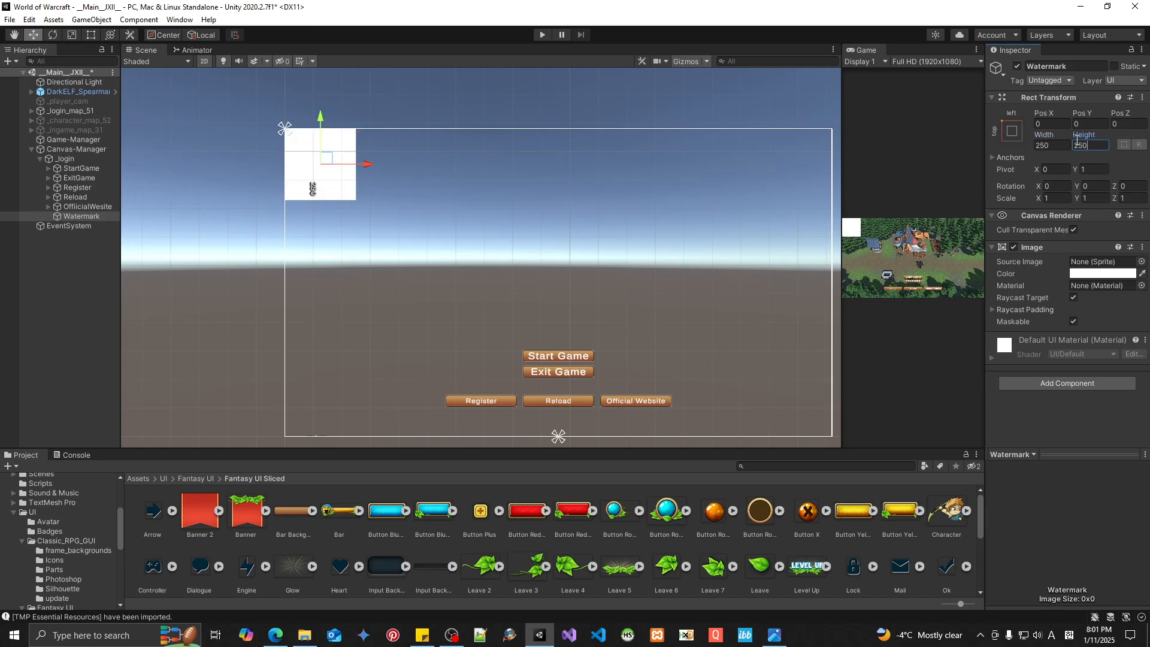
pyautogui.scroll(1, 348, 161)
pyautogui.press('Tab')
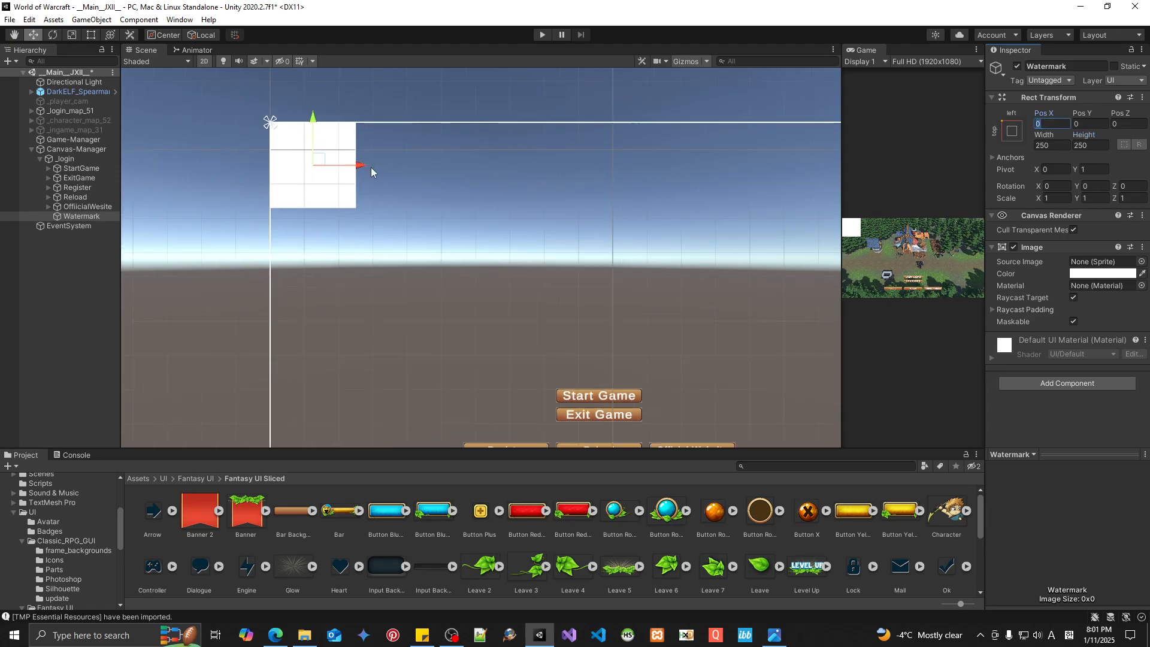
# Step: Move the Watermark image inward from the canvas's top-left corner to about X 103, Y -82
pyautogui.scroll(1, 365, 165)
pyautogui.moveTo(320, 160); pyautogui.dragTo(355, 190)
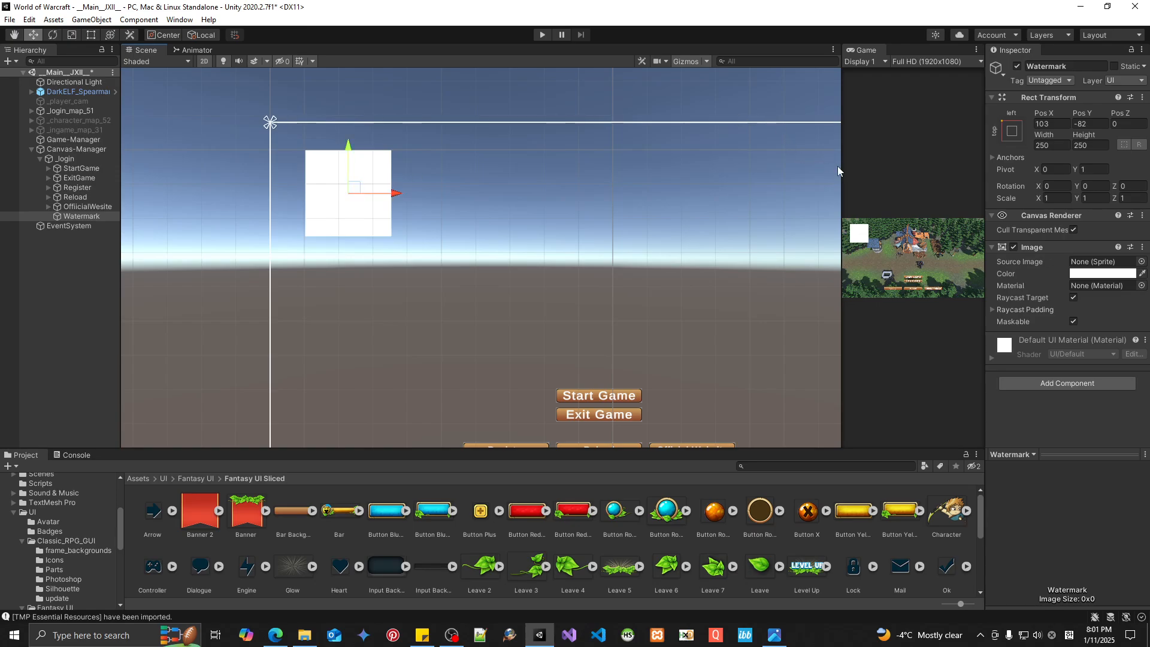
pyautogui.moveTo(842, 167); pyautogui.dragTo(885, 161)
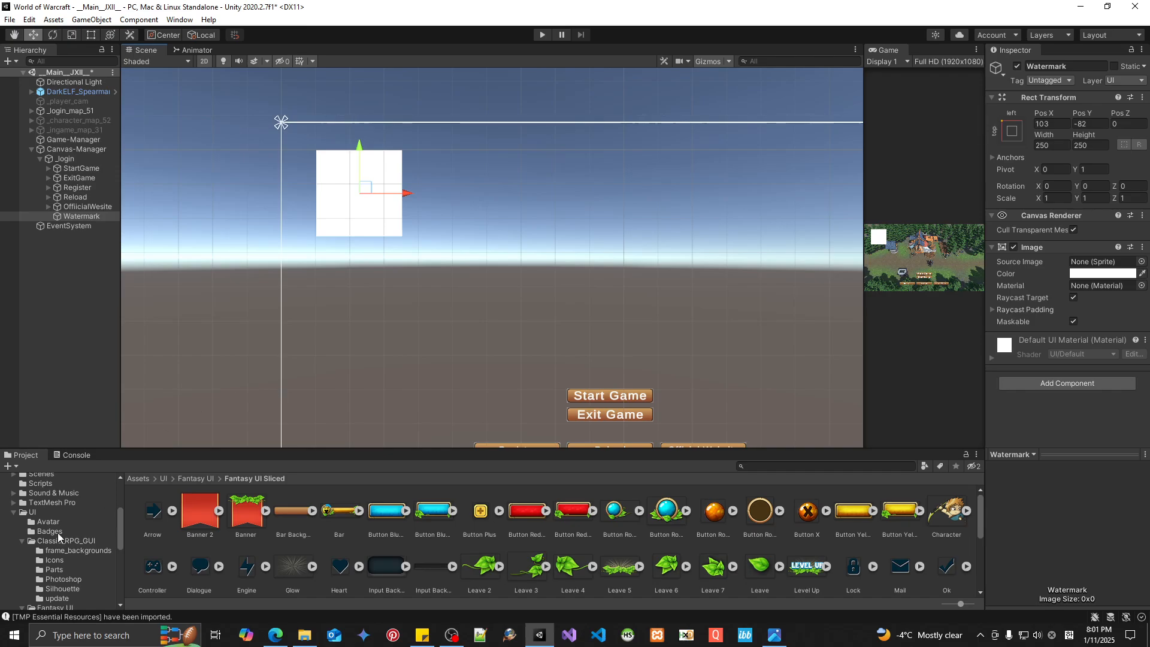
# Step: Look through the project's UI folder for a logo image, checking Peace_Logon and the JX subfolder
pyautogui.click(34, 514)
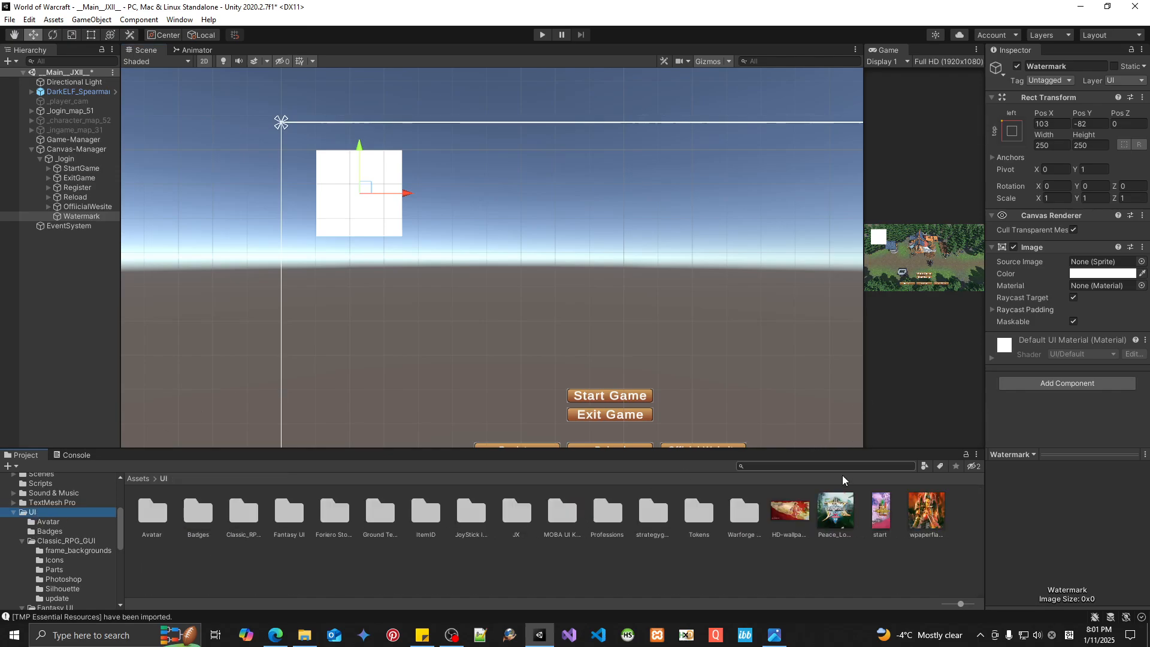
pyautogui.doubleClick(835, 514)
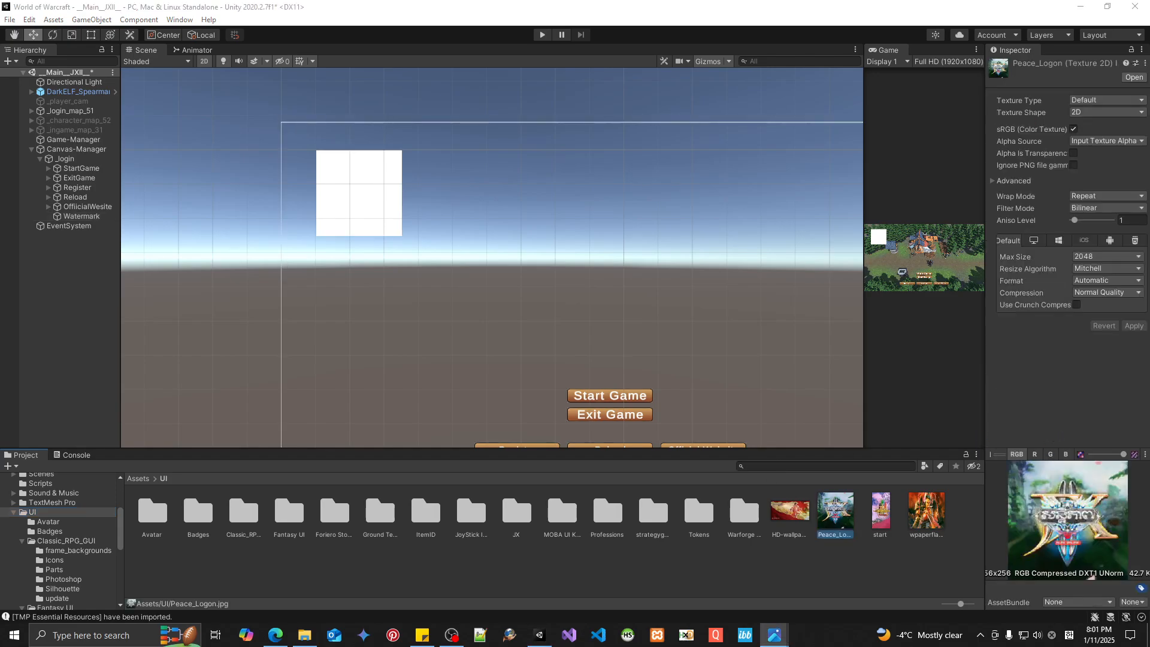
pyautogui.moveTo(1149, 121)
pyautogui.mouseDown()
pyautogui.moveTo(694, 124)
pyautogui.moveTo(681, 102)
pyautogui.moveTo(1149, 100)
pyautogui.mouseUp()
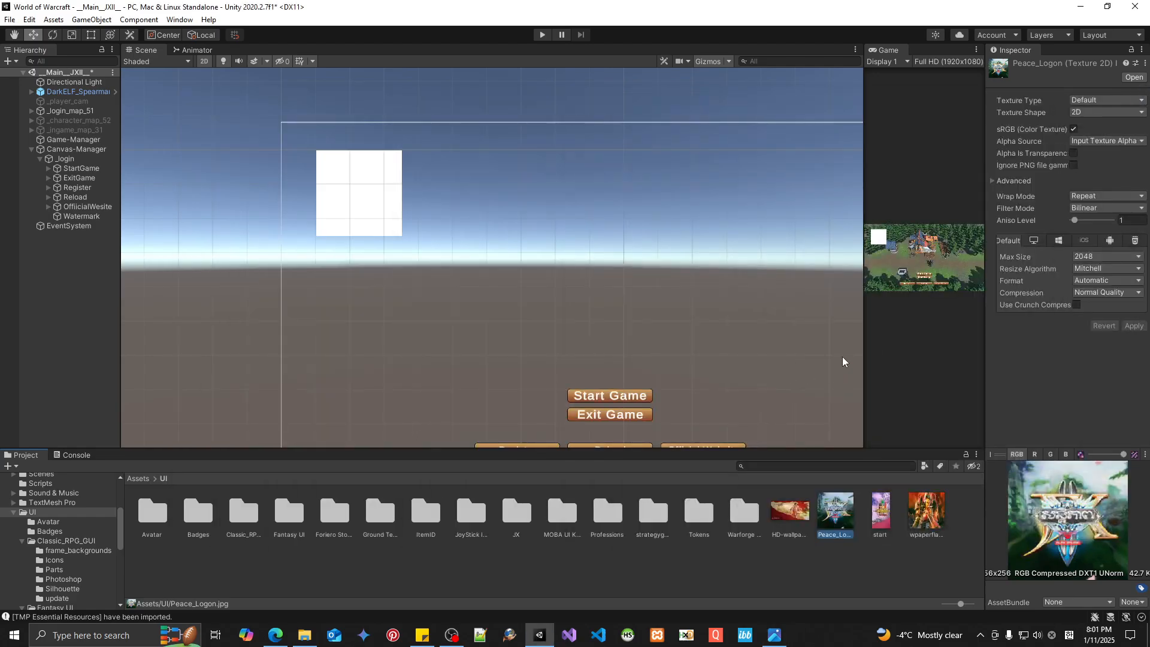
pyautogui.doubleClick(517, 512)
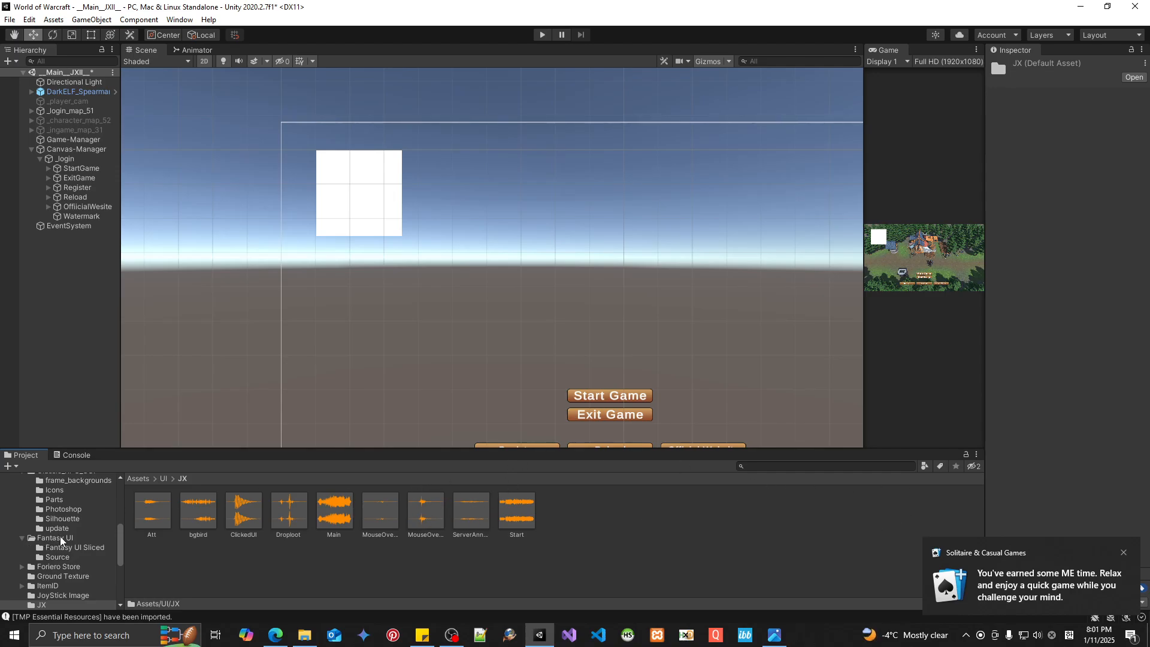
pyautogui.scroll(-5, 70, 562)
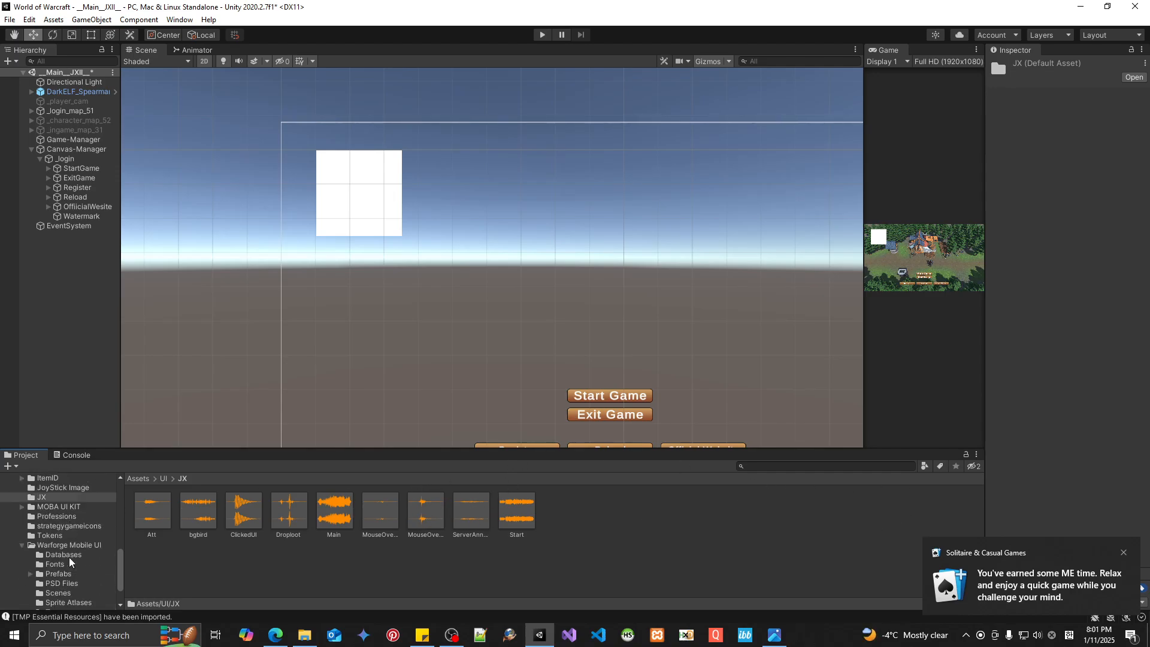
pyautogui.scroll(5, 69, 561)
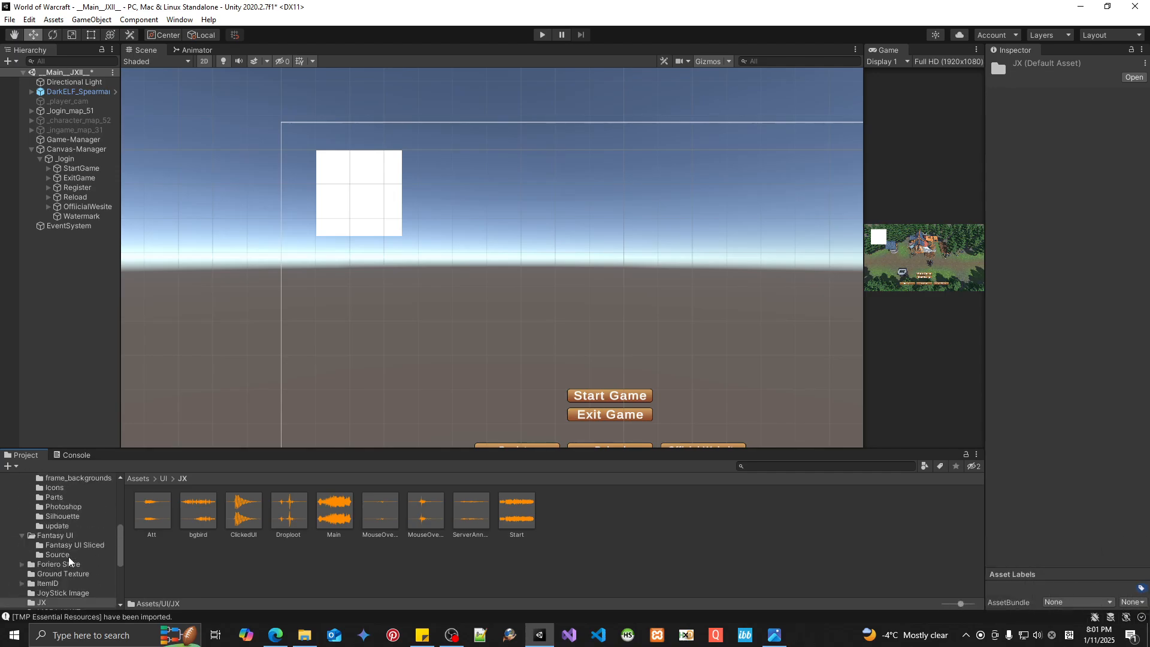
pyautogui.click(33, 477)
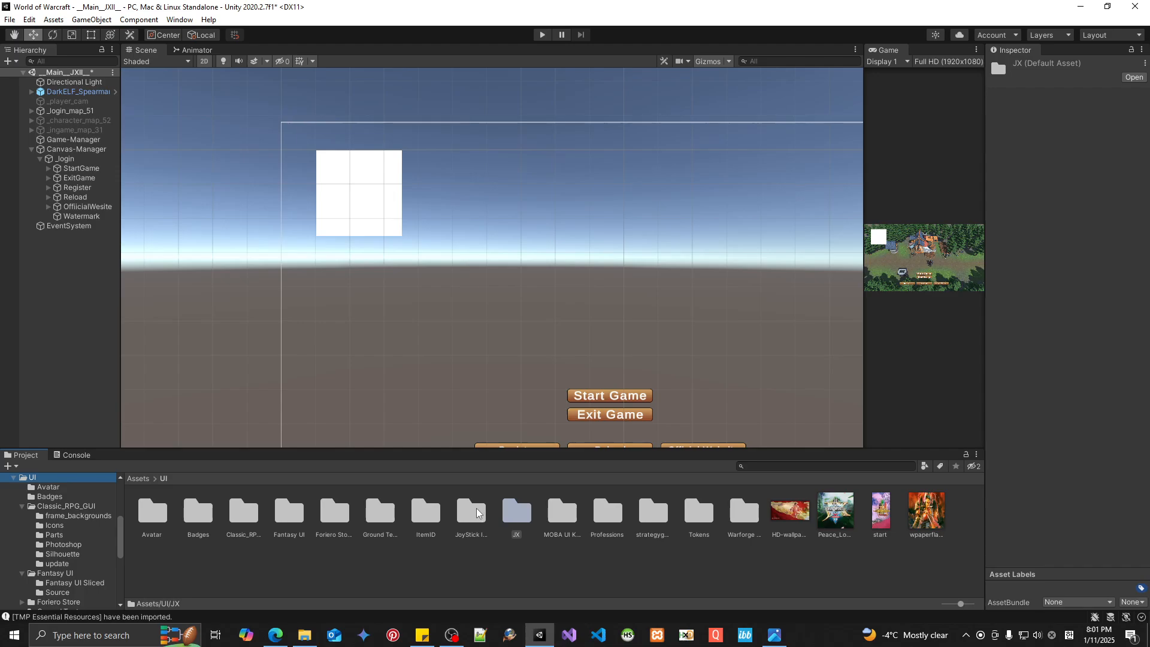
pyautogui.scroll(3, 84, 503)
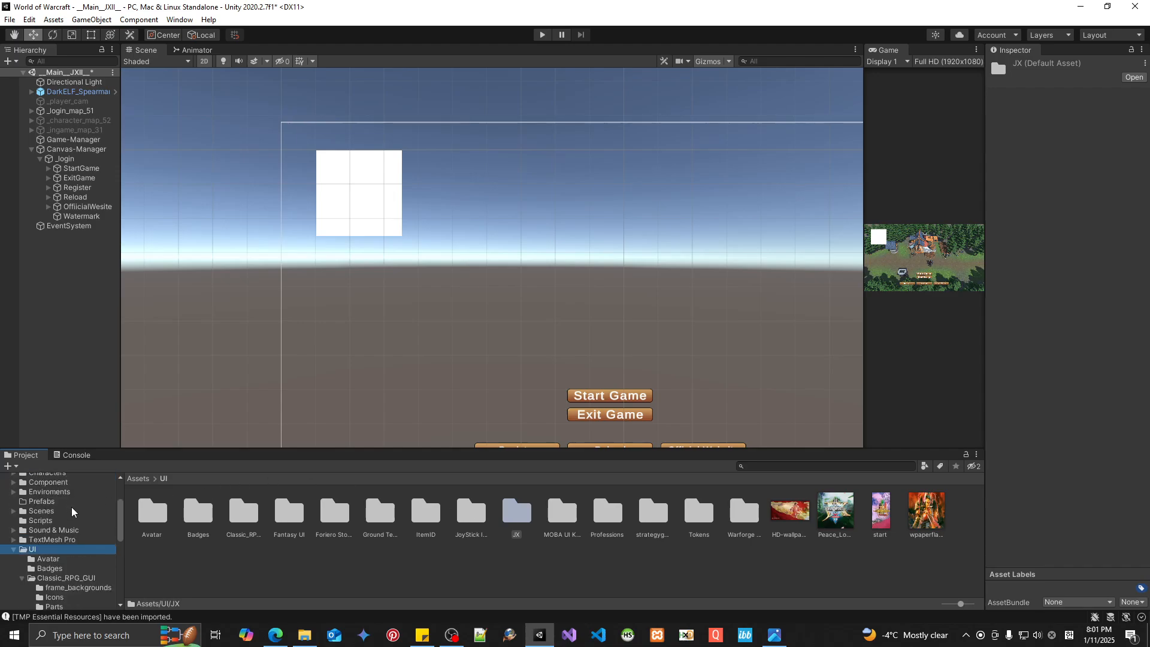
# Step: Switch to File Explorer, open Downloads > Jx2, preview its two wallpaper images and open the Sound subfolder
pyautogui.click(305, 635)
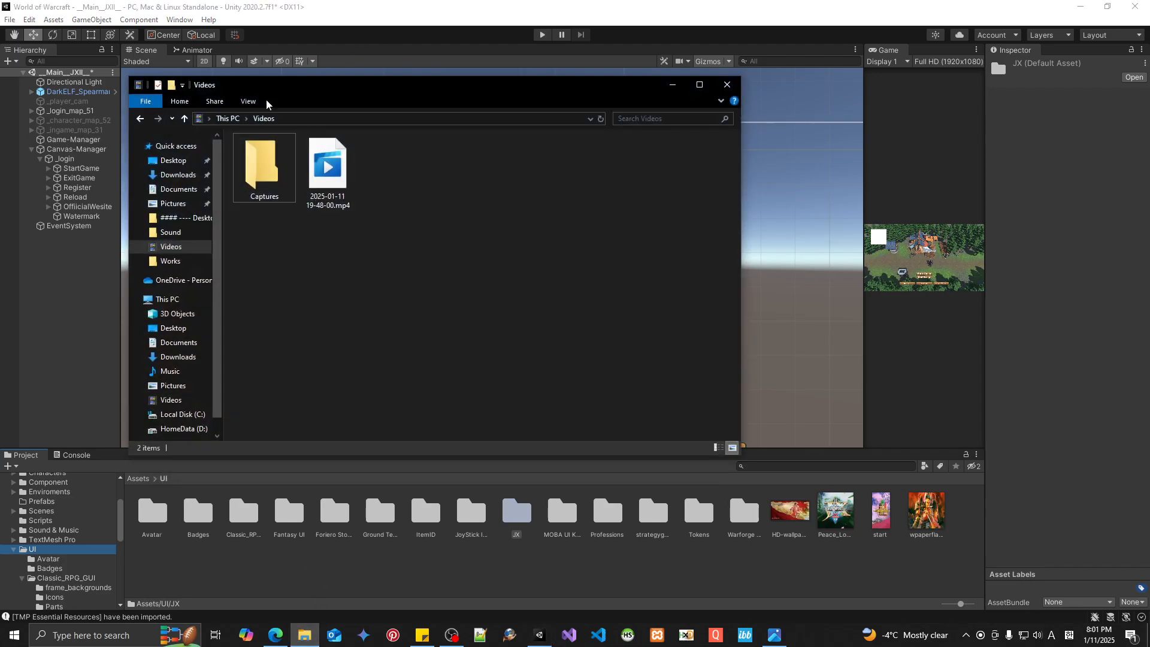
pyautogui.click(178, 175)
pyautogui.moveTo(421, 87); pyautogui.dragTo(709, 139)
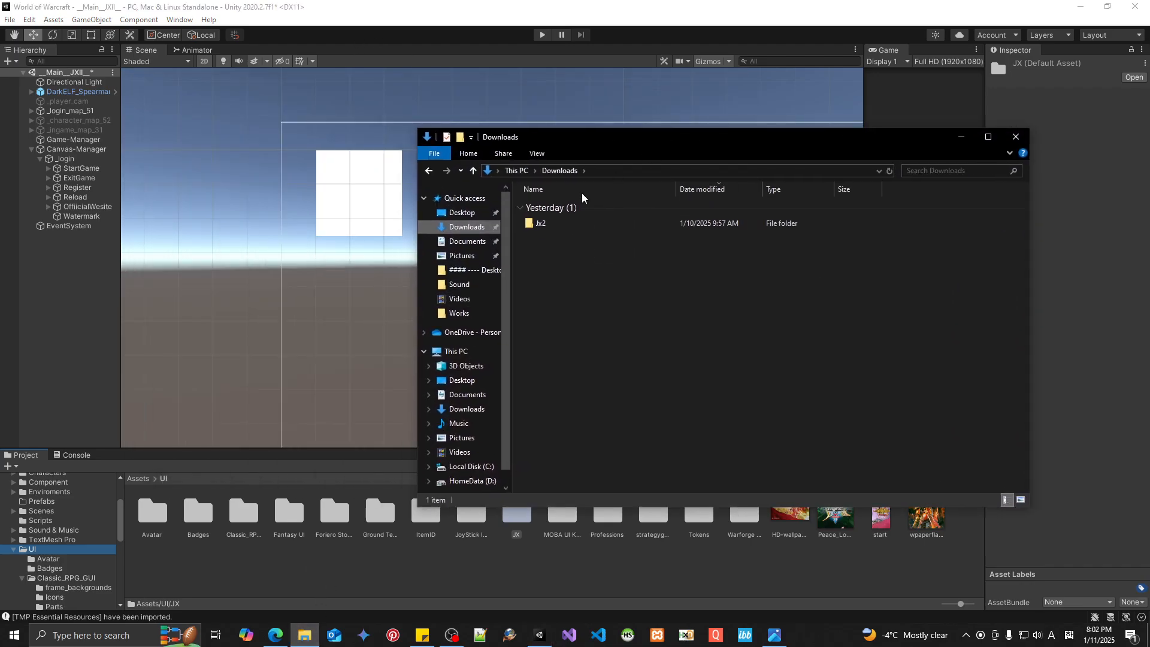
pyautogui.doubleClick(541, 224)
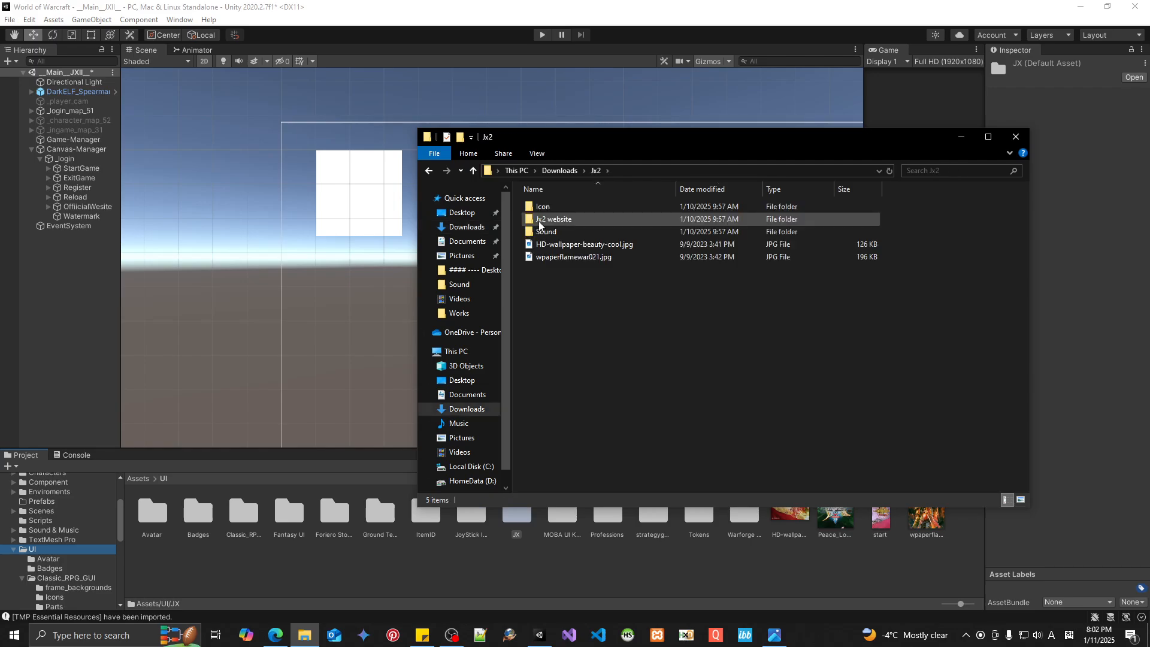
pyautogui.doubleClick(569, 245)
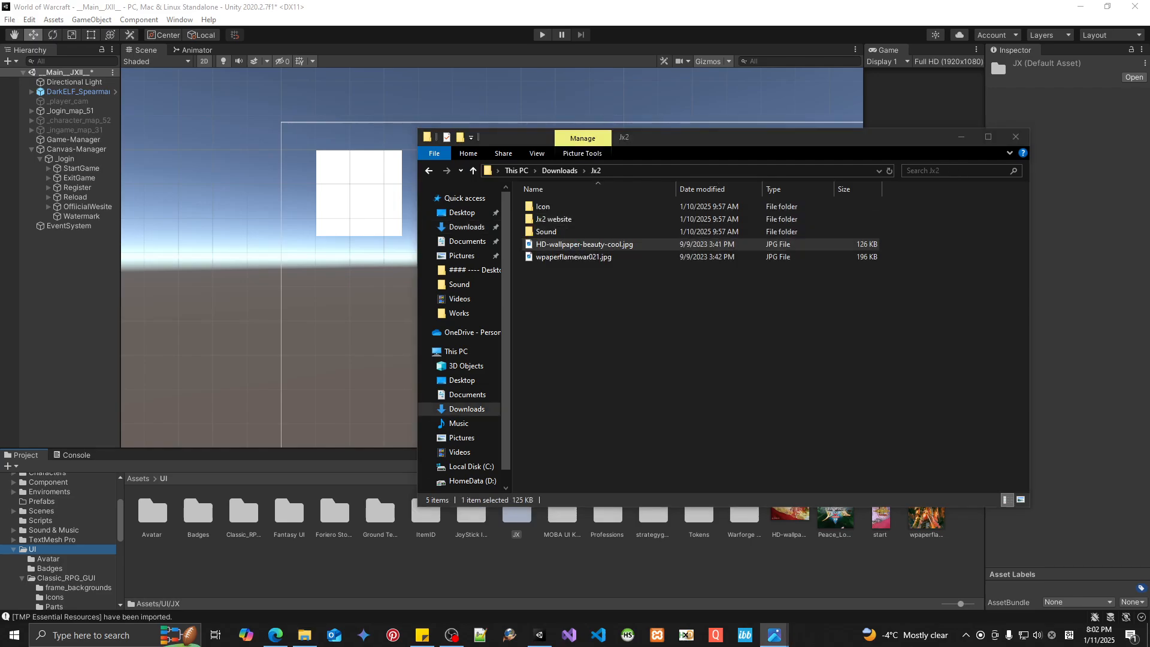
pyautogui.doubleClick(548, 257)
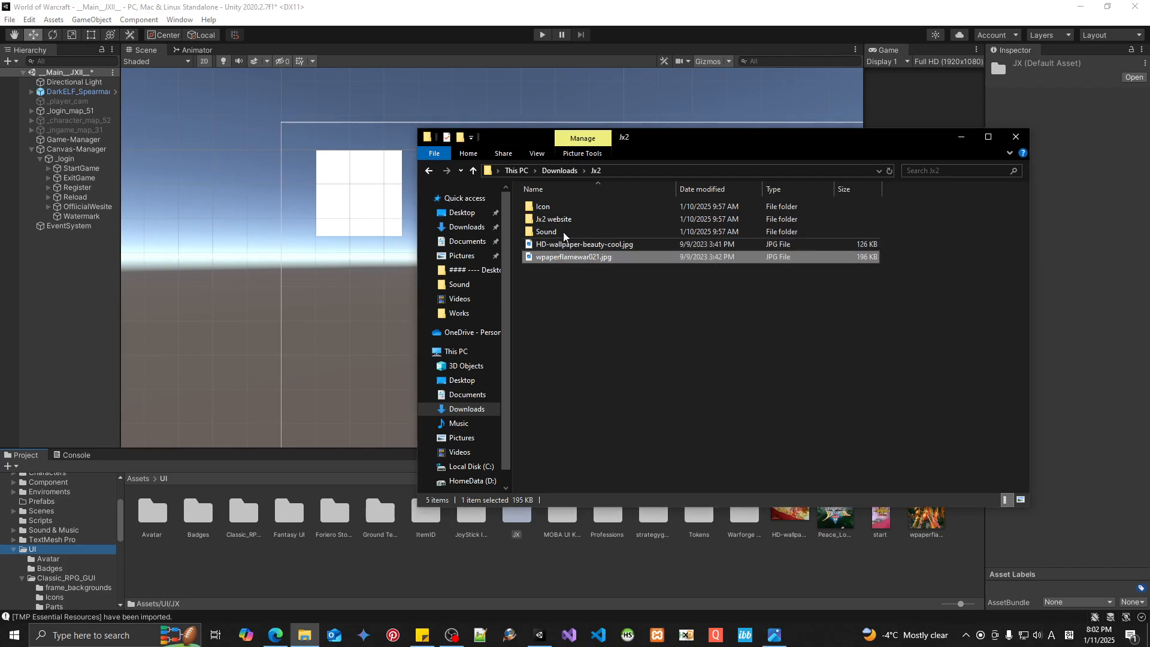
pyautogui.doubleClick(546, 232)
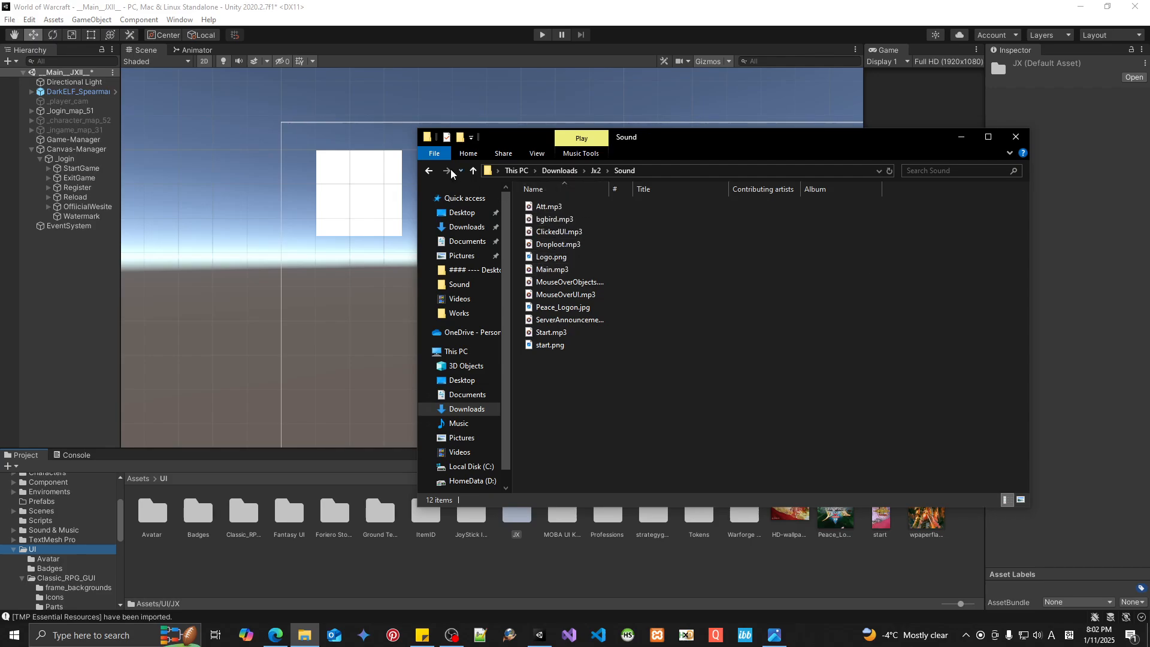
# Step: Preview Logo.png, Peace_Logon.jpg and start.png, and import Logo.png into the Unity project's Assets/UI folder
pyautogui.doubleClick(550, 257)
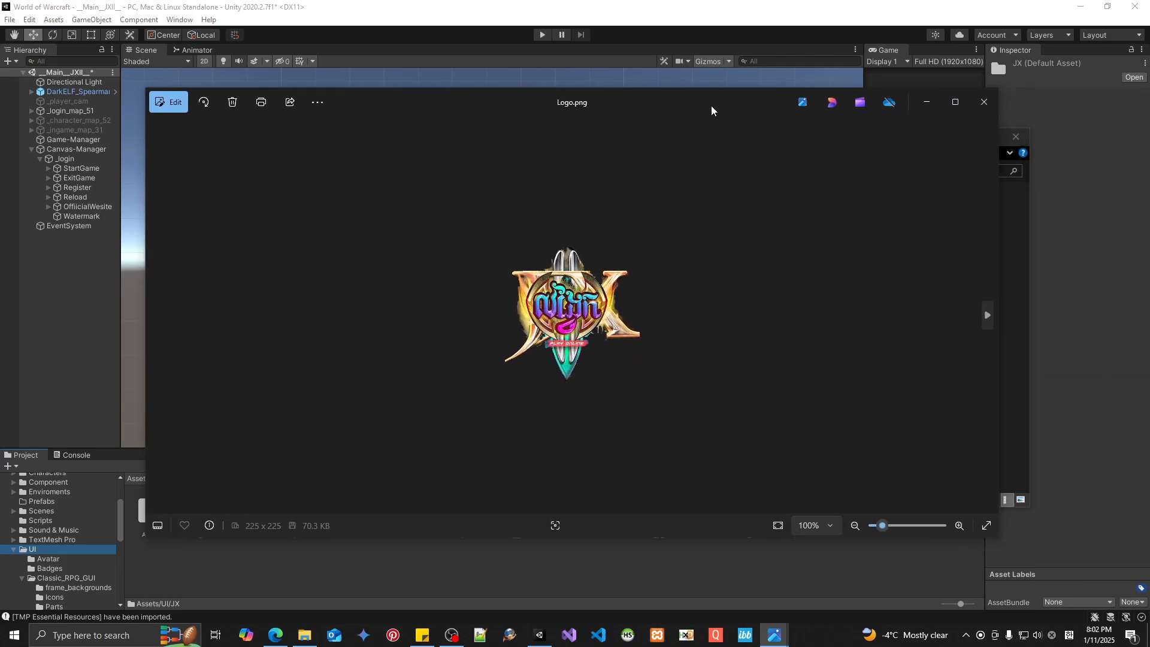
pyautogui.click(980, 102)
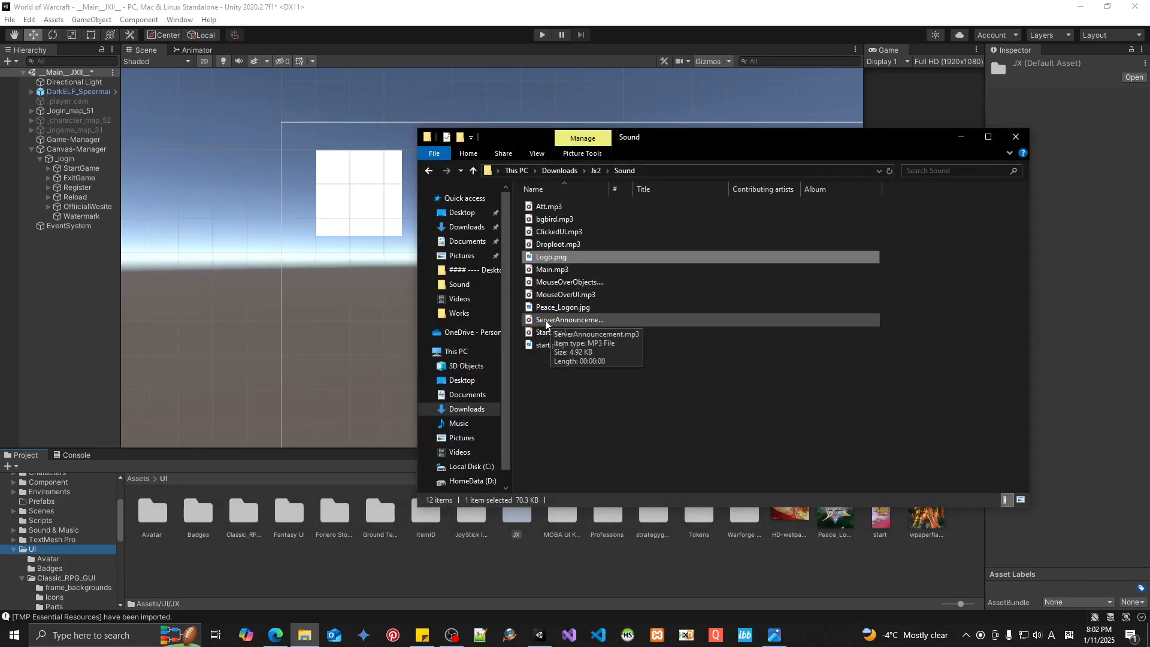
pyautogui.doubleClick(548, 309)
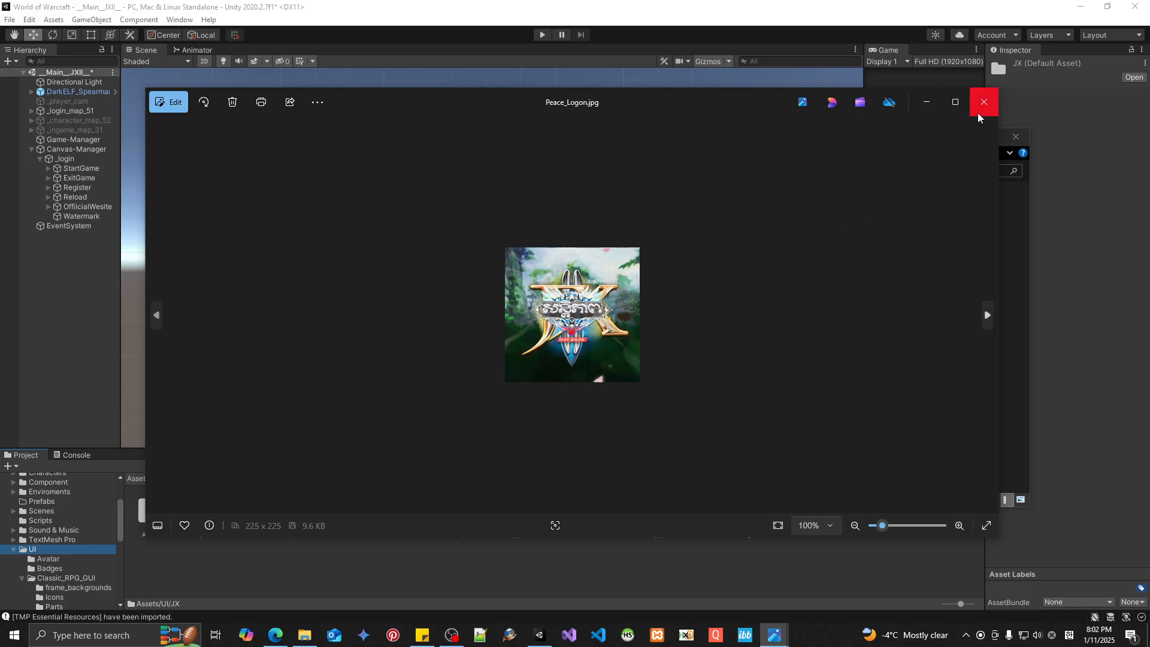
pyautogui.click(984, 102)
pyautogui.doubleClick(548, 348)
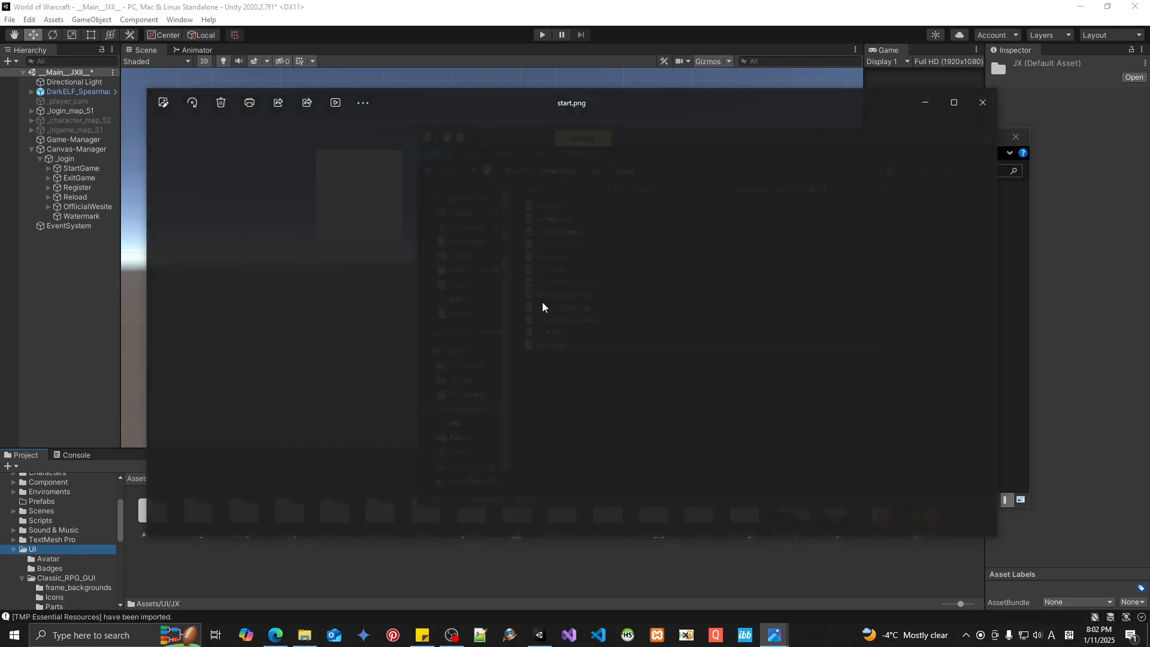
pyautogui.click(979, 102)
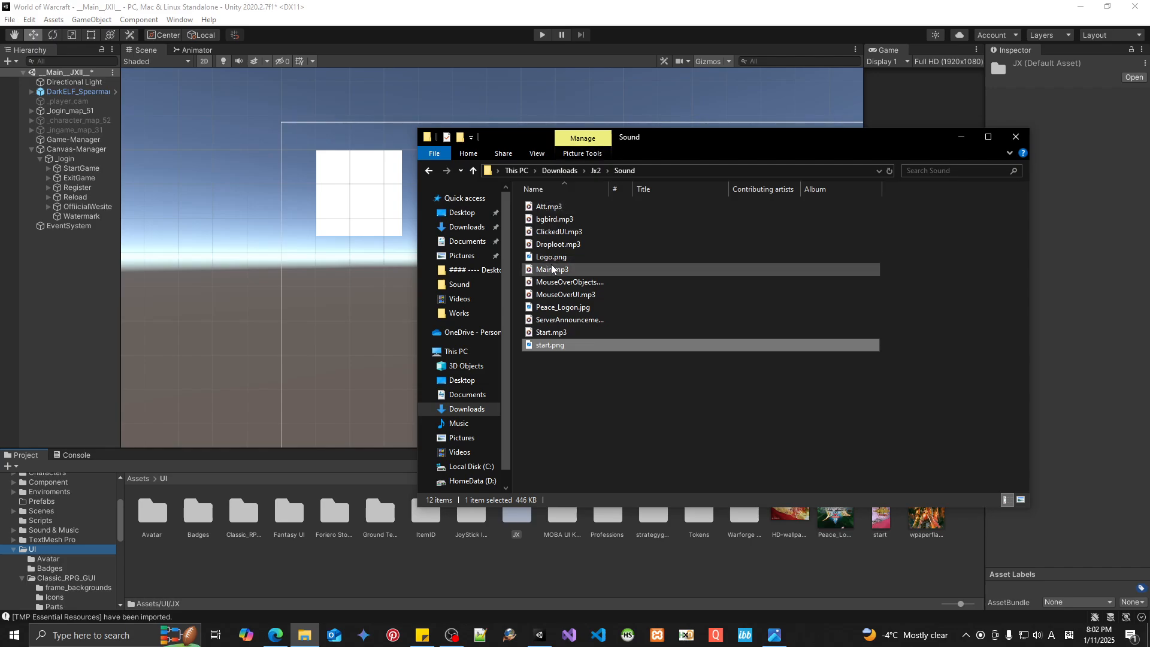
pyautogui.click(566, 258)
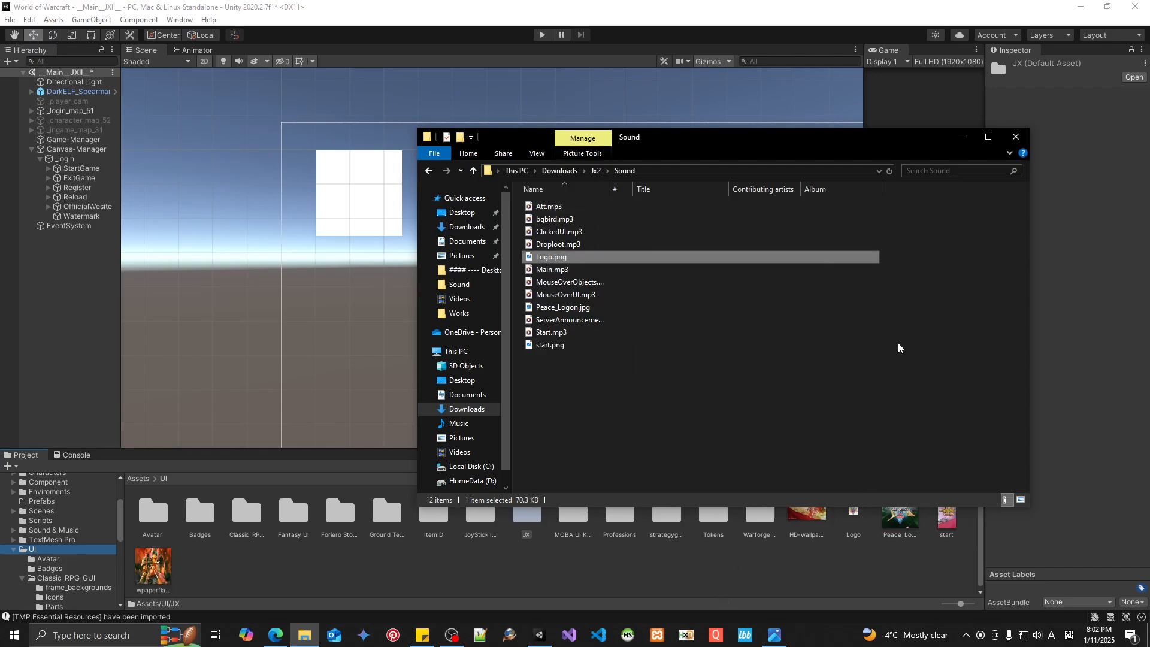
pyautogui.click(1016, 137)
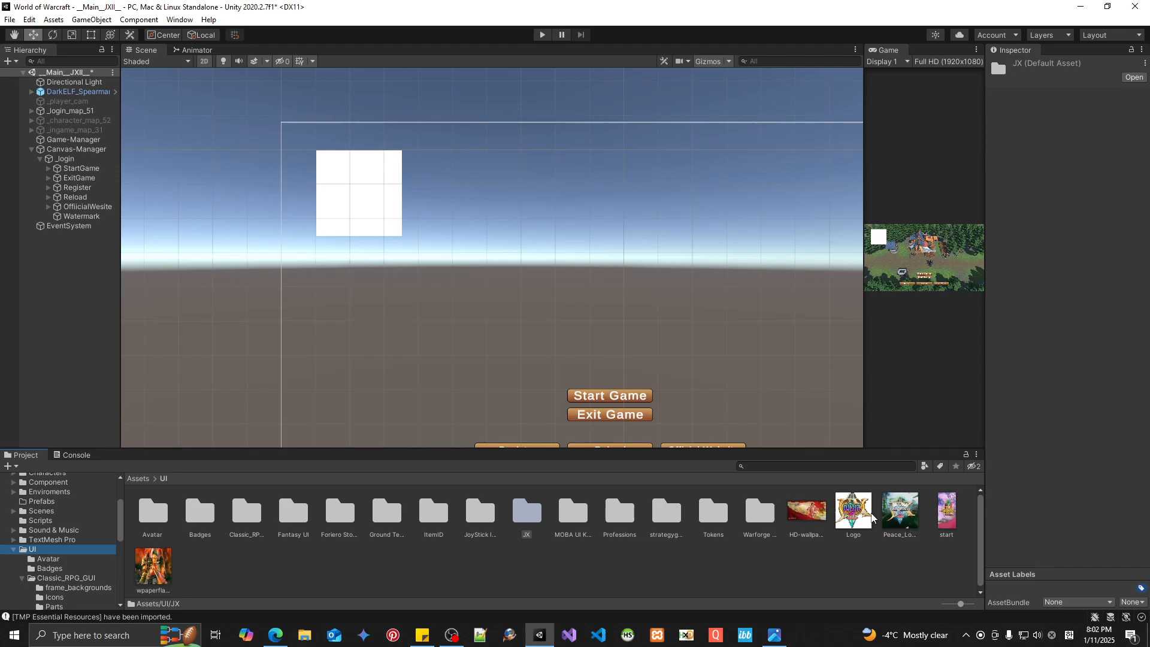
# Step: Apply the Sprite (2D and UI) texture type to the Logo image and assign it as the Watermark's source image
pyautogui.click(867, 515)
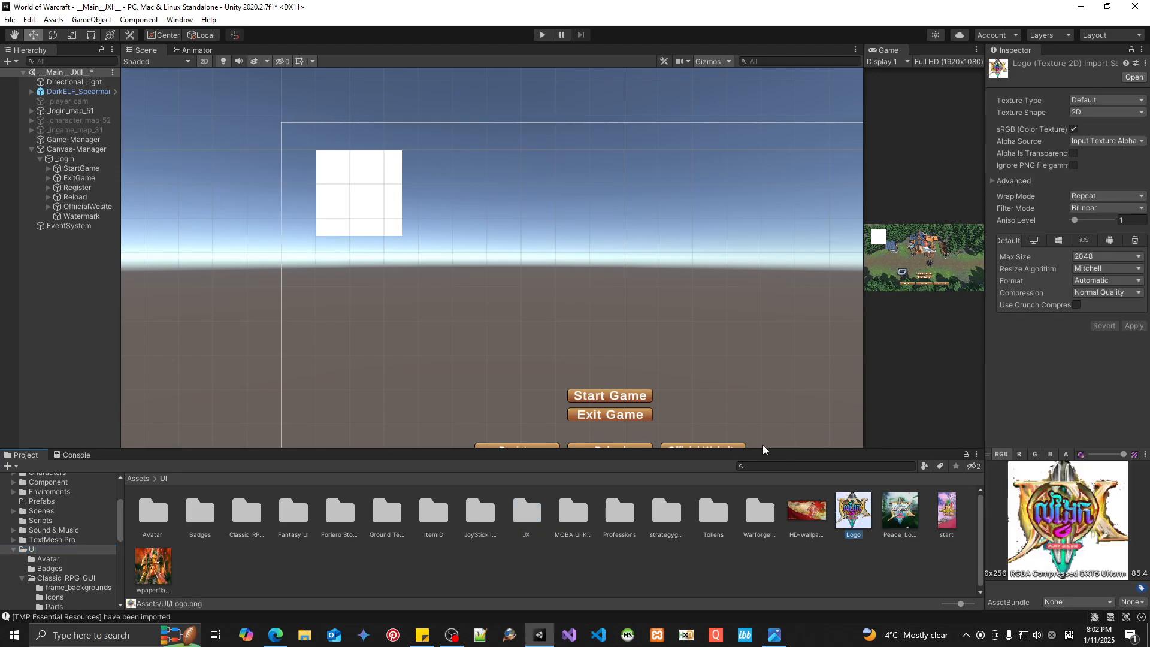
pyautogui.click(1100, 100)
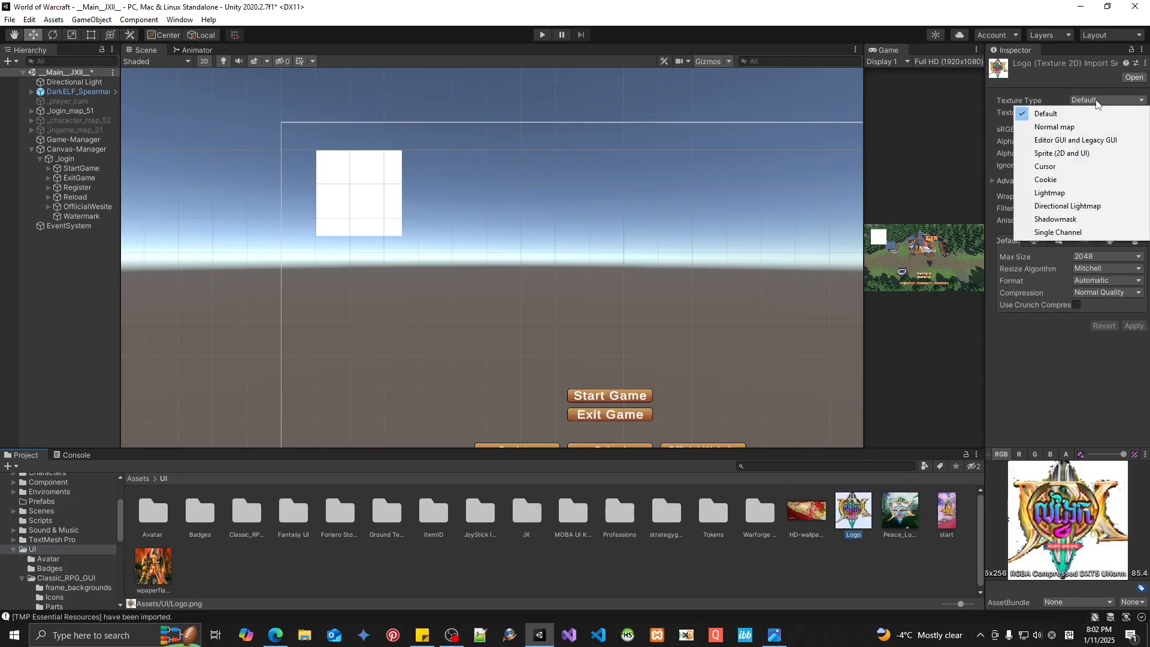
pyautogui.click(1061, 153)
pyautogui.click(1132, 376)
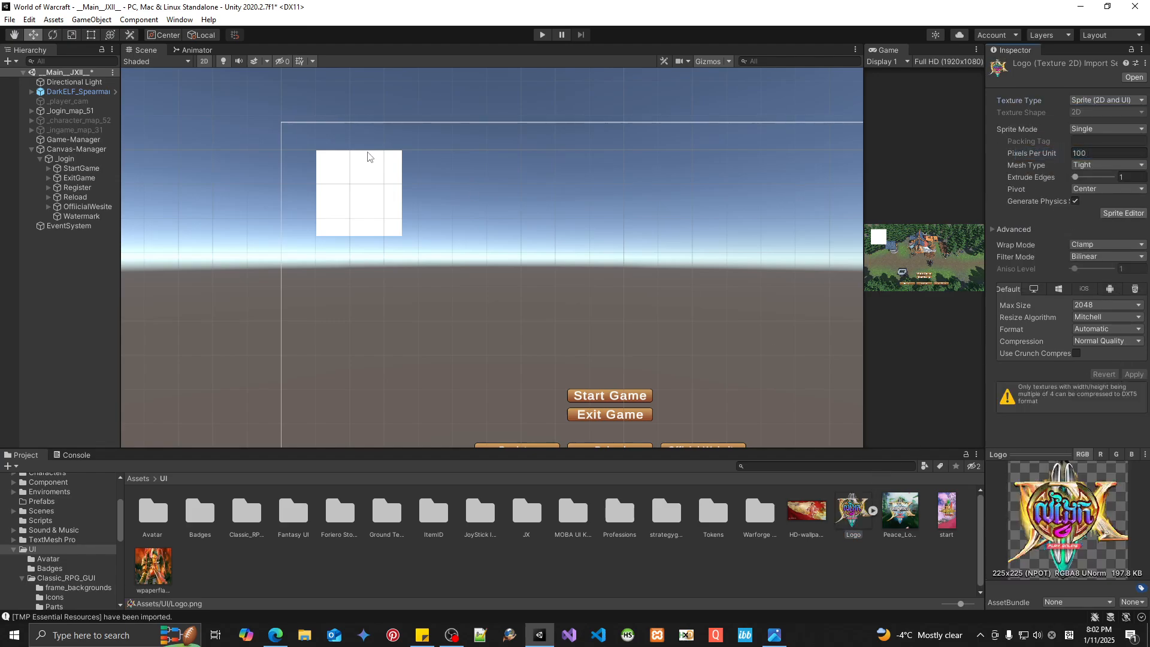
pyautogui.click(81, 216)
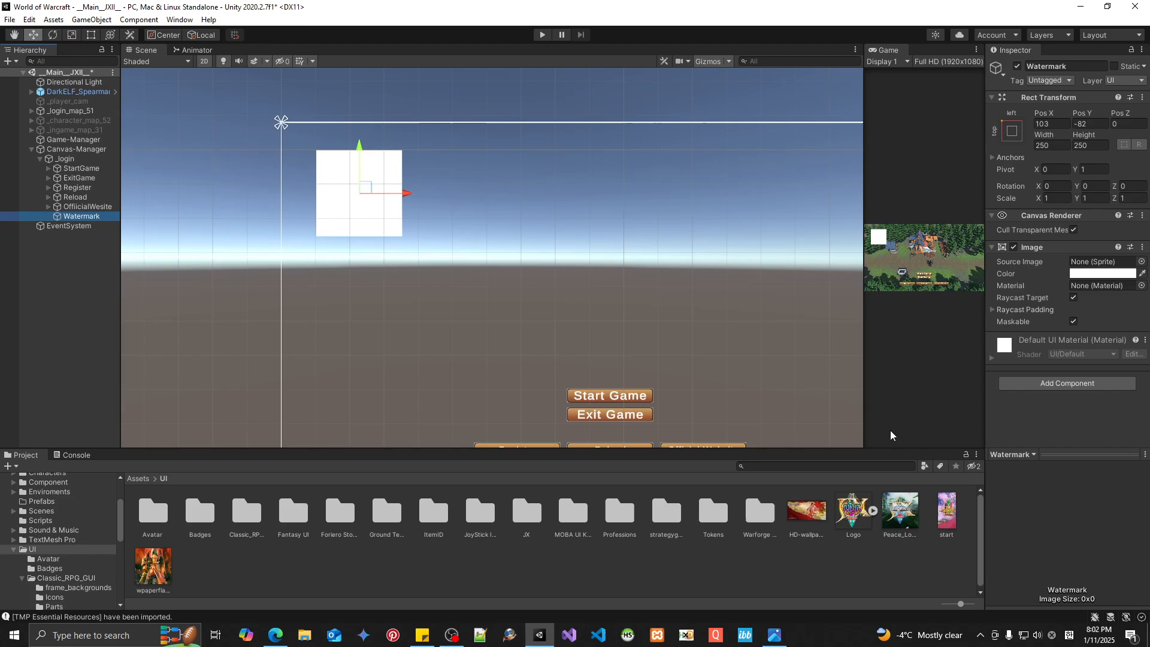
pyautogui.moveTo(852, 516); pyautogui.dragTo(1098, 261)
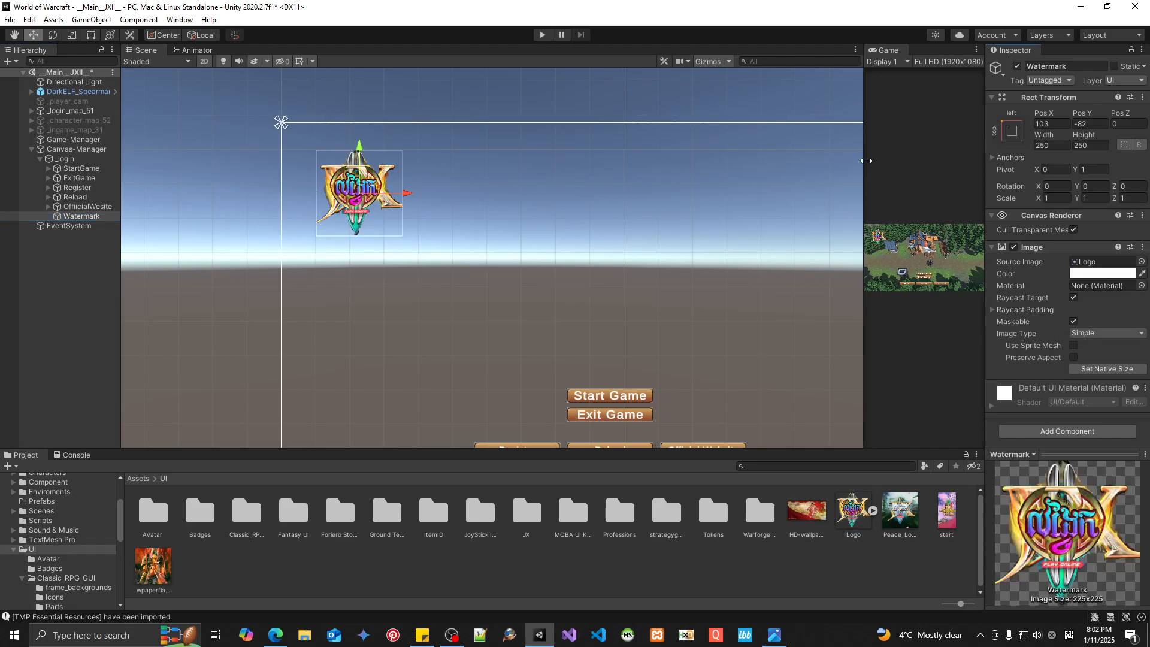
# Step: Check the logo and buttons in an enlarged, maximized Game view, and restore the layout with a wide Scene view
pyautogui.moveTo(866, 160); pyautogui.dragTo(285, 185)
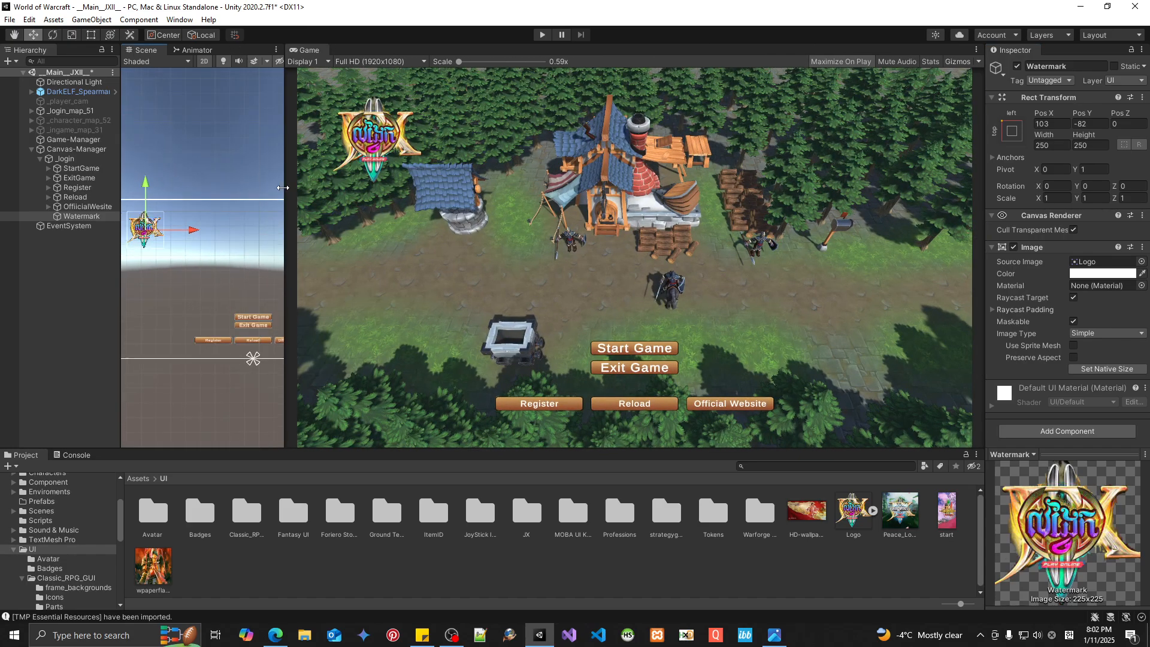
pyautogui.rightClick(309, 50)
pyautogui.click(346, 92)
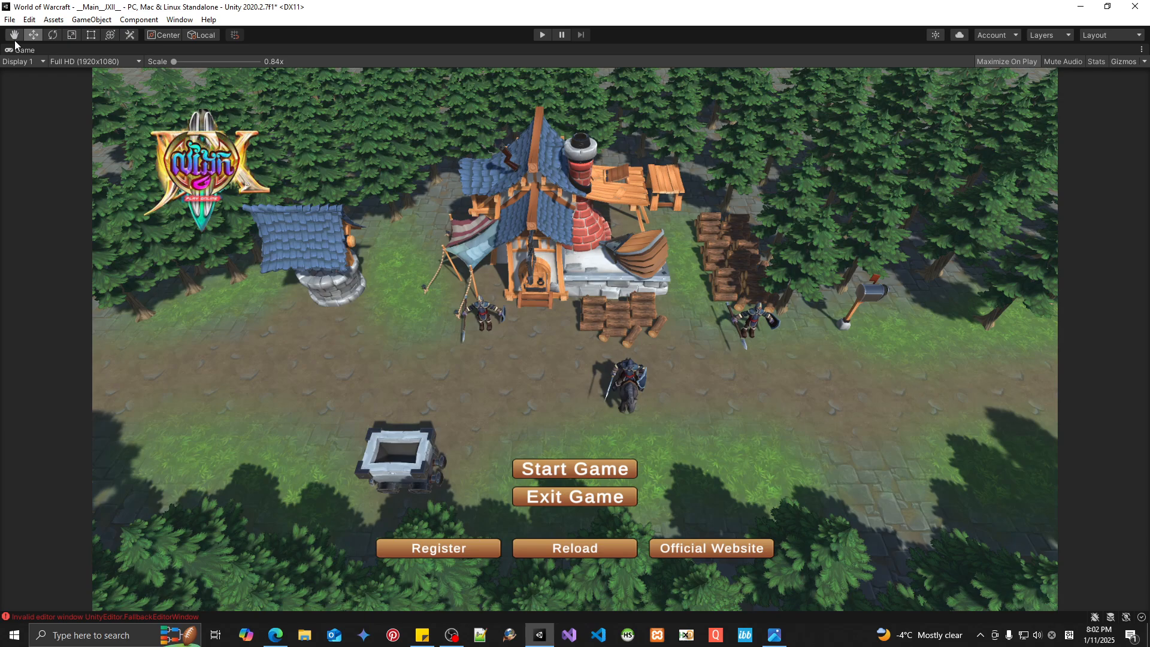
pyautogui.rightClick(40, 51)
pyautogui.click(75, 90)
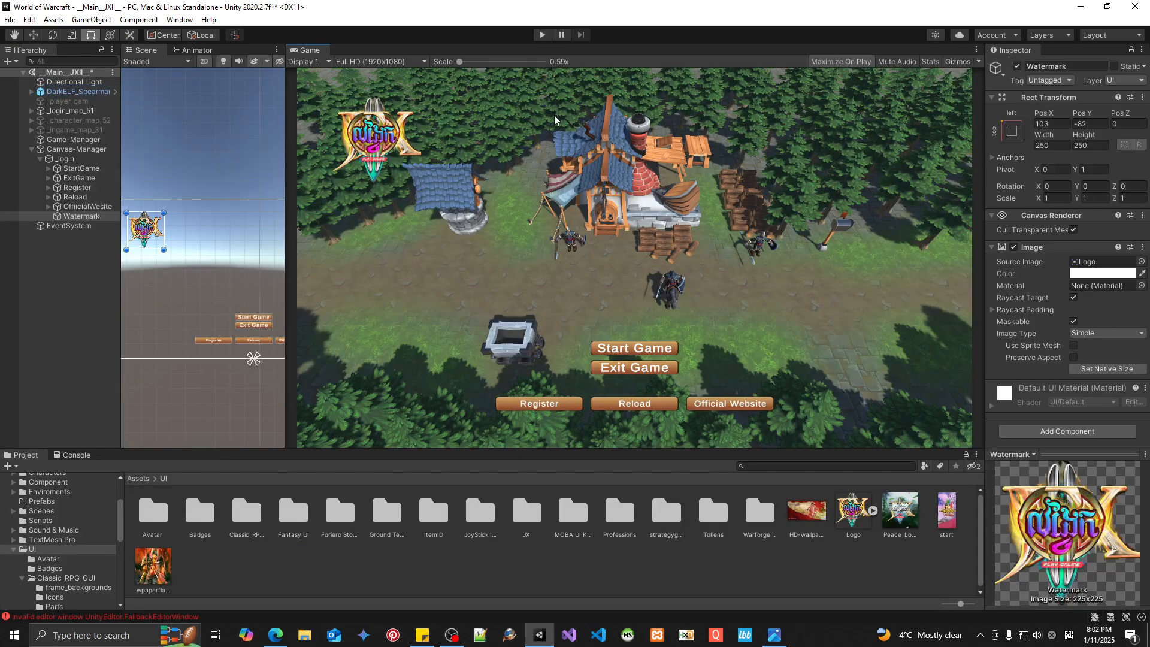
pyautogui.moveTo(284, 229); pyautogui.dragTo(675, 264)
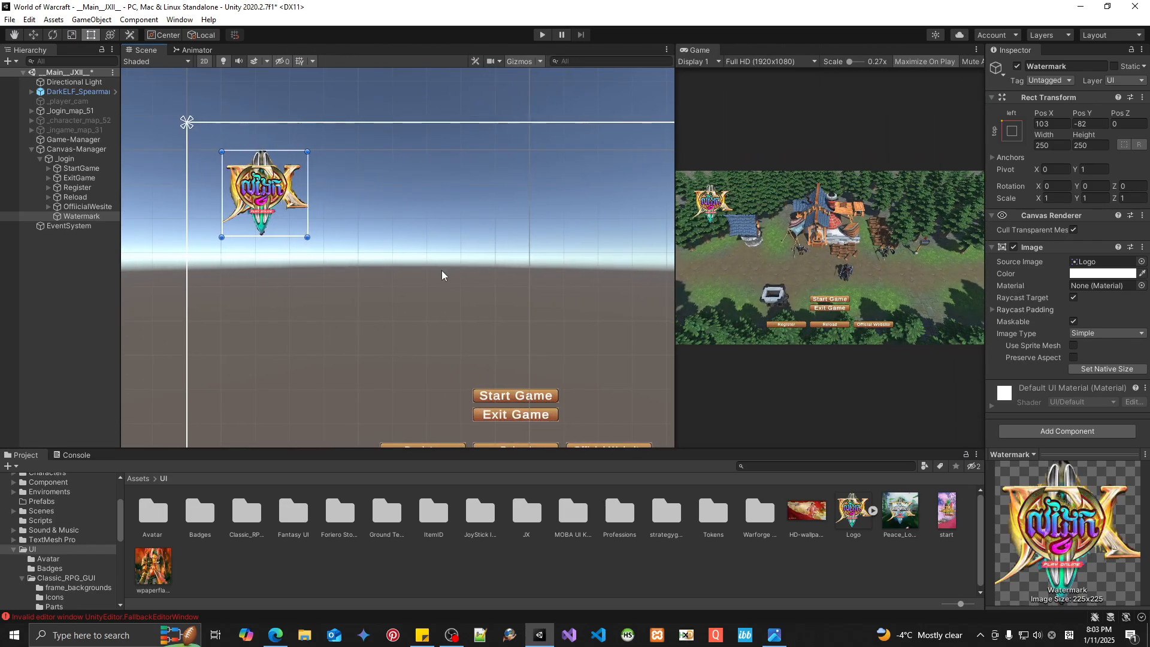
pyautogui.moveTo(485, 292); pyautogui.dragTo(406, 205, button='middle')
pyautogui.scroll(-1, 406, 204)
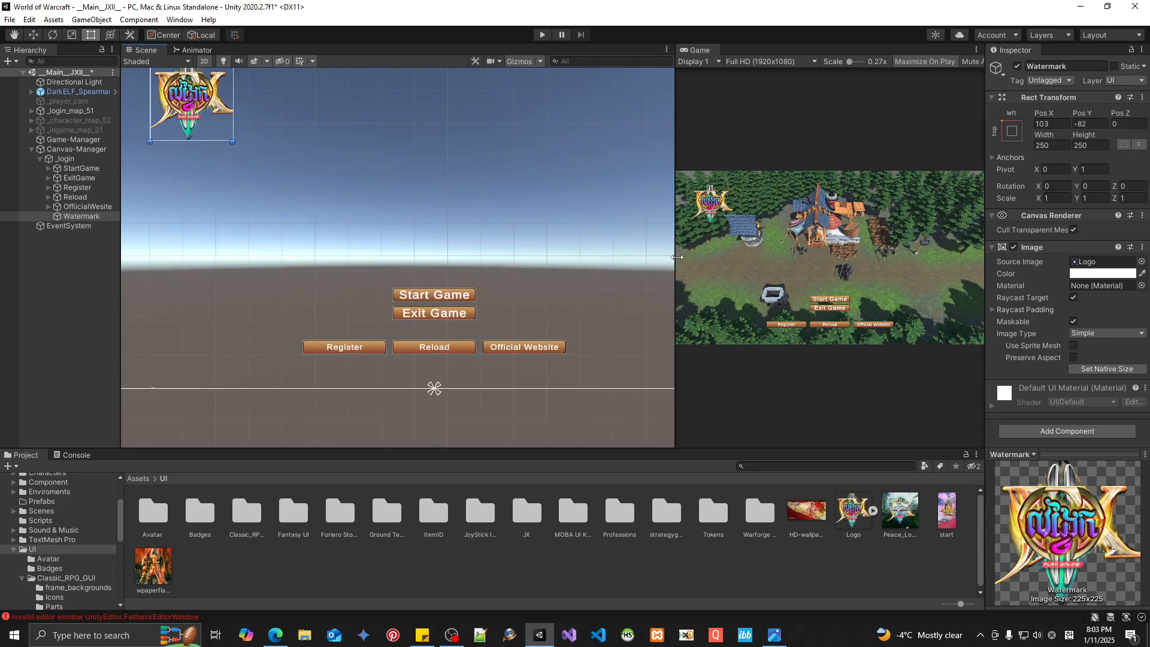
pyautogui.moveTo(676, 257); pyautogui.dragTo(849, 292)
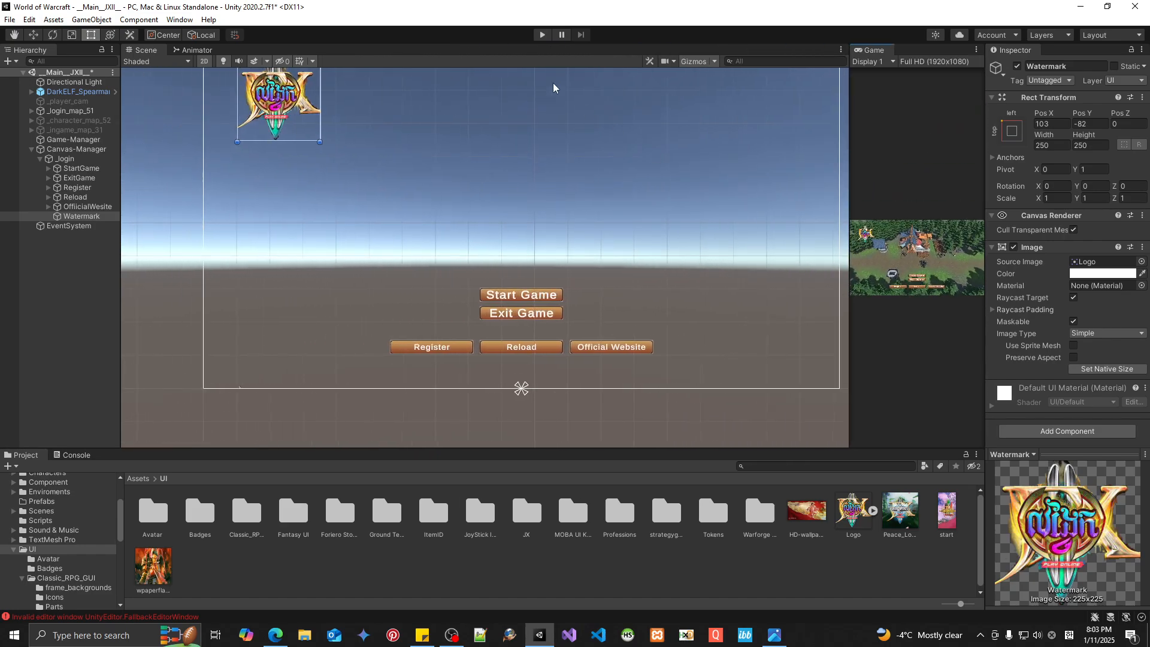
# Step: Compare the text settings of the StartGame and ExitGame labels with those of the Register label
pyautogui.moveTo(554, 88); pyautogui.dragTo(507, 98, button='middle')
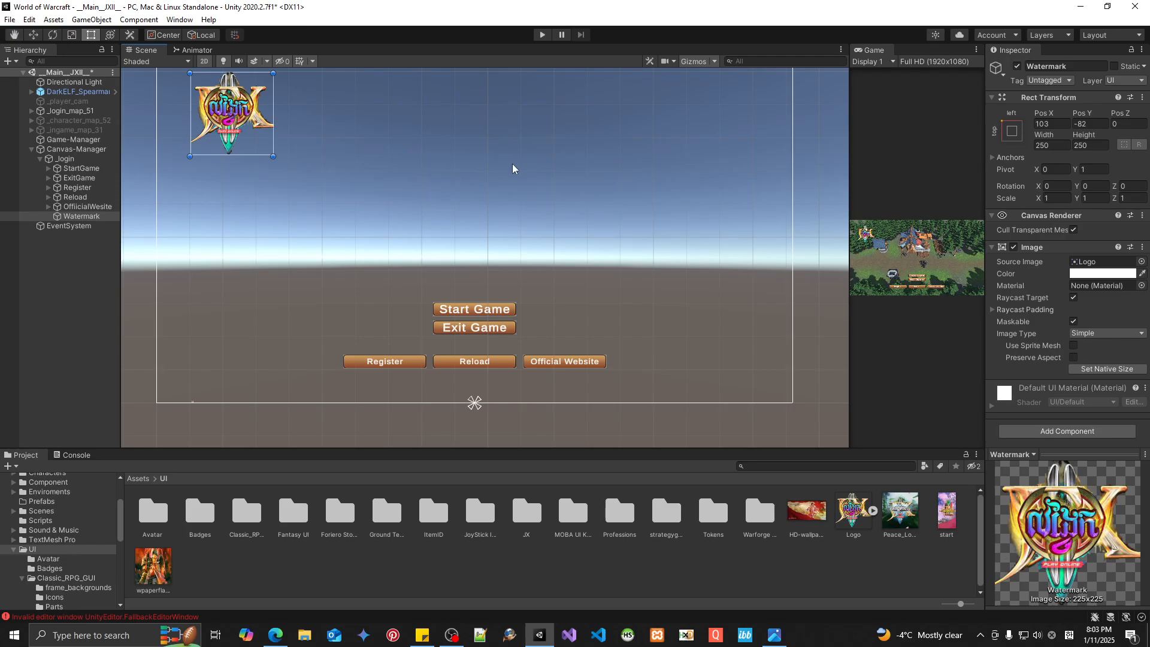
pyautogui.scroll(5, 503, 180)
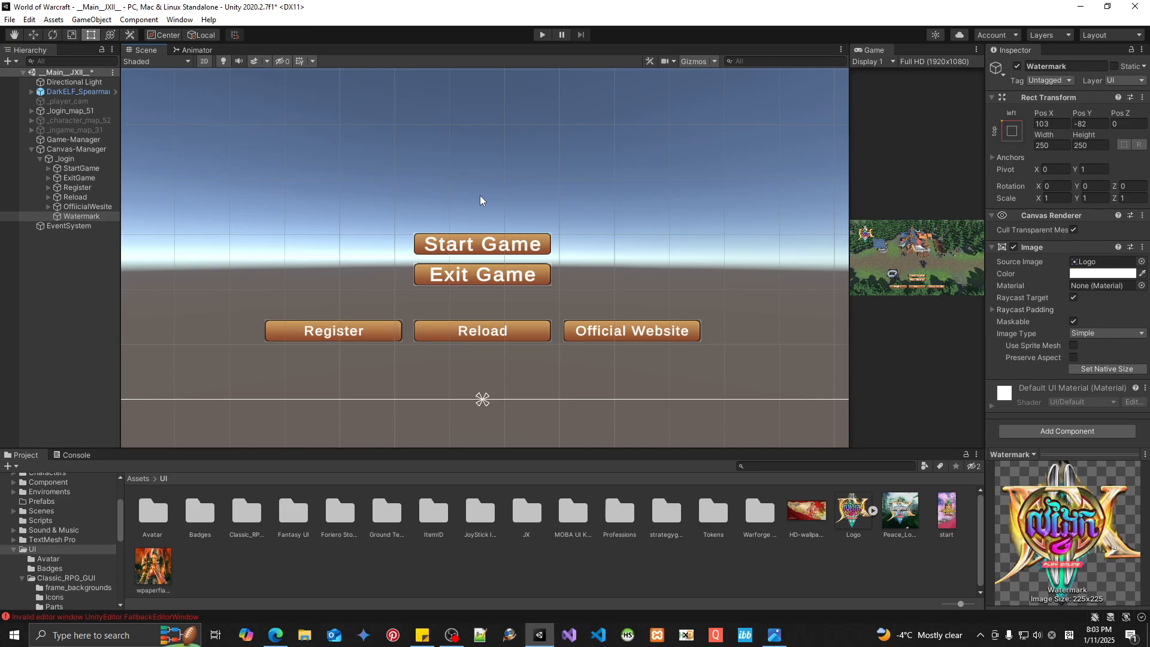
pyautogui.moveTo(480, 196); pyautogui.dragTo(516, 172, button='middle')
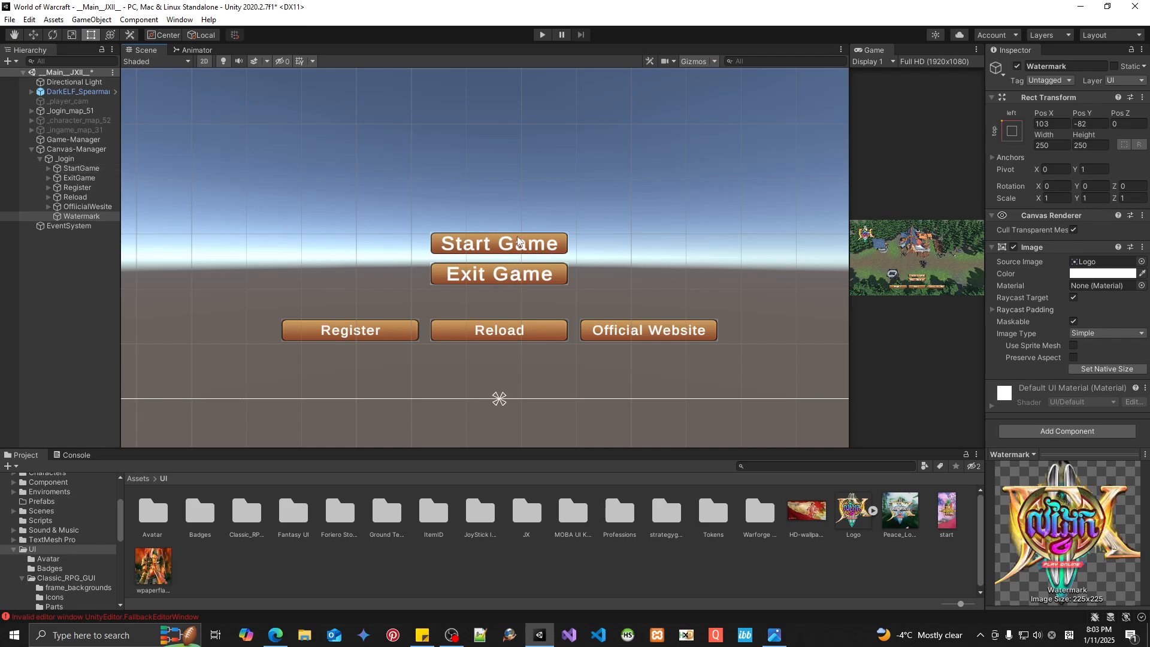
pyautogui.click(73, 169)
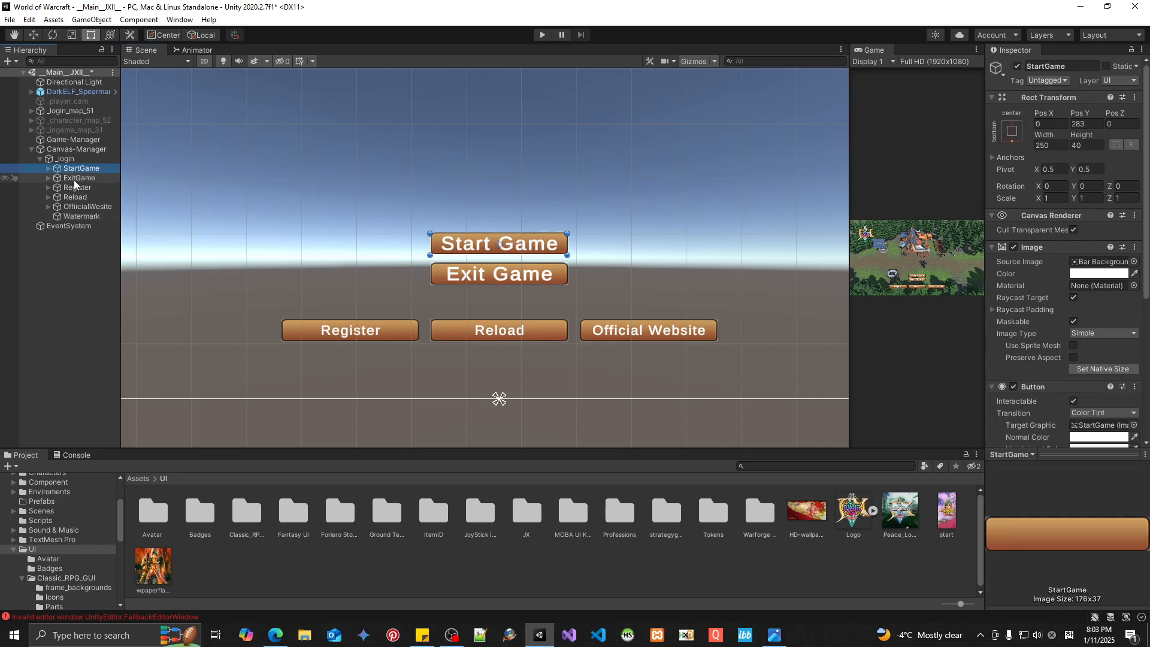
pyautogui.click(49, 169)
pyautogui.click(49, 187)
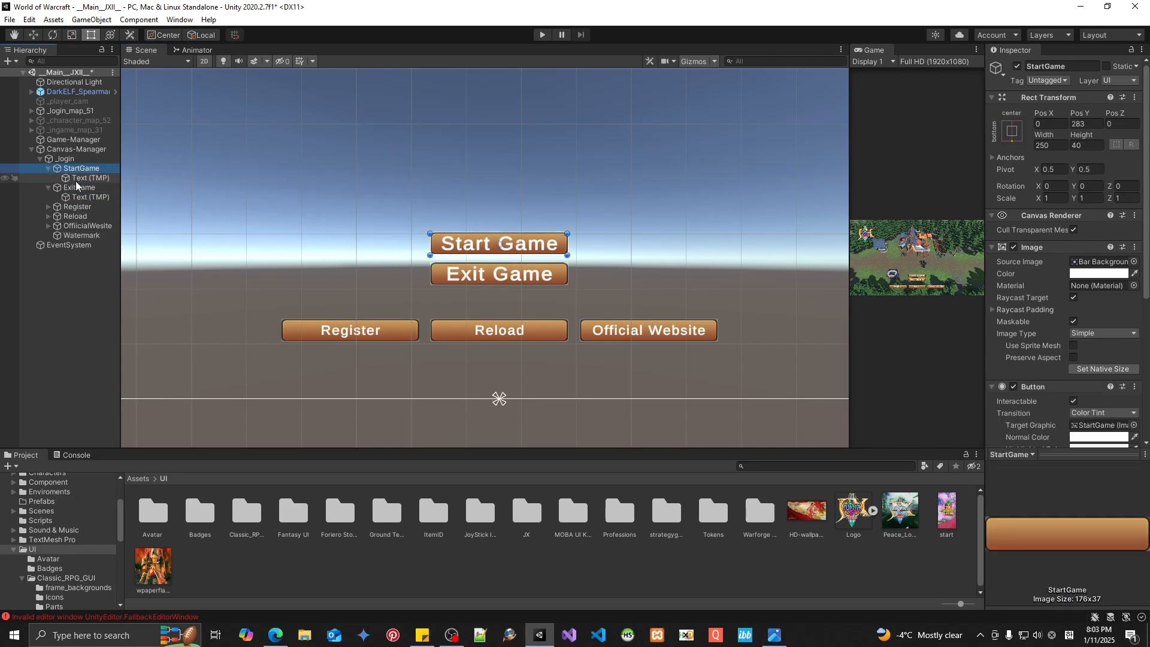
pyautogui.click(77, 179)
pyautogui.keyDown('ctrl'); pyautogui.click(85, 198); pyautogui.keyUp('ctrl')
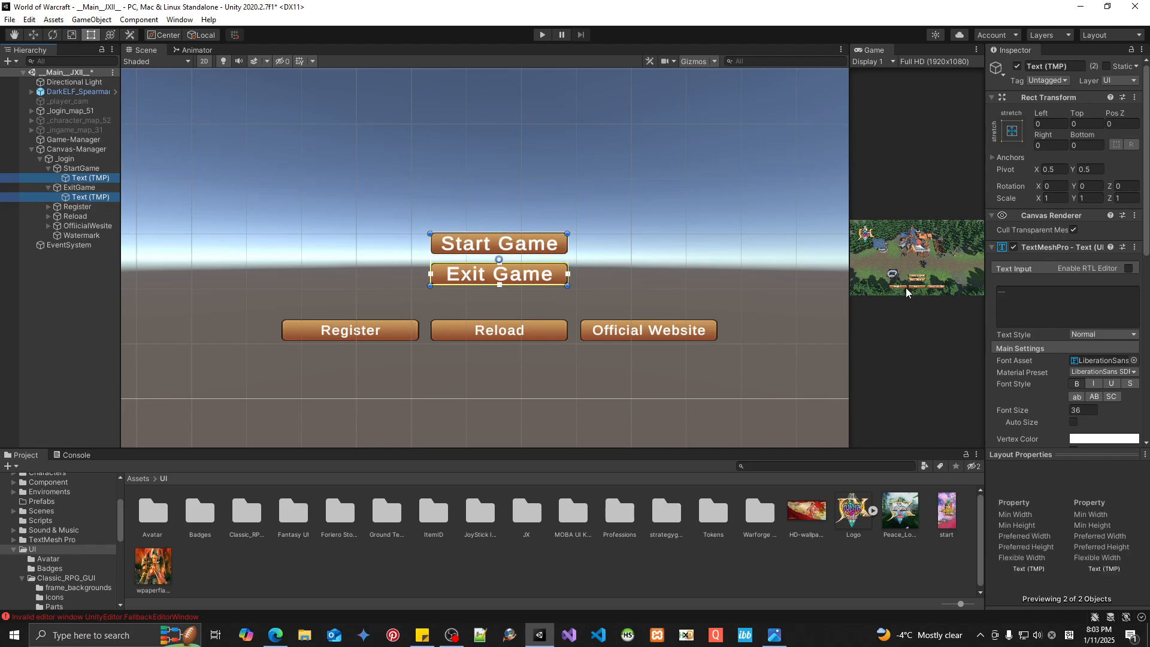
pyautogui.click(76, 206)
pyautogui.click(48, 206)
pyautogui.click(79, 217)
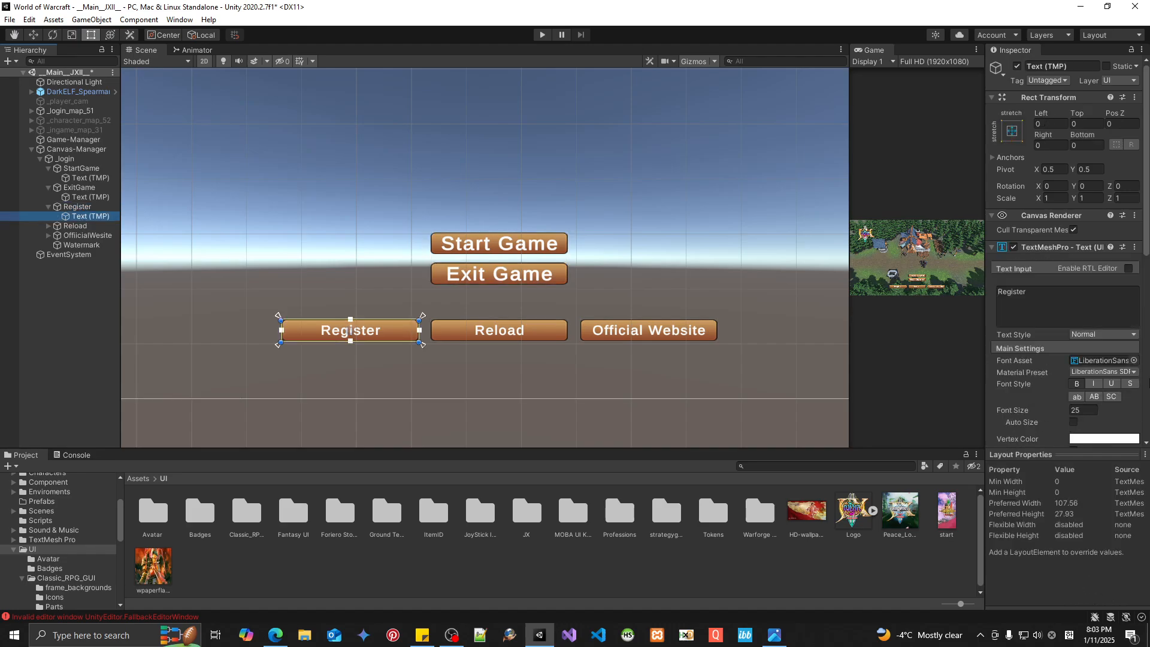
pyautogui.click(48, 206)
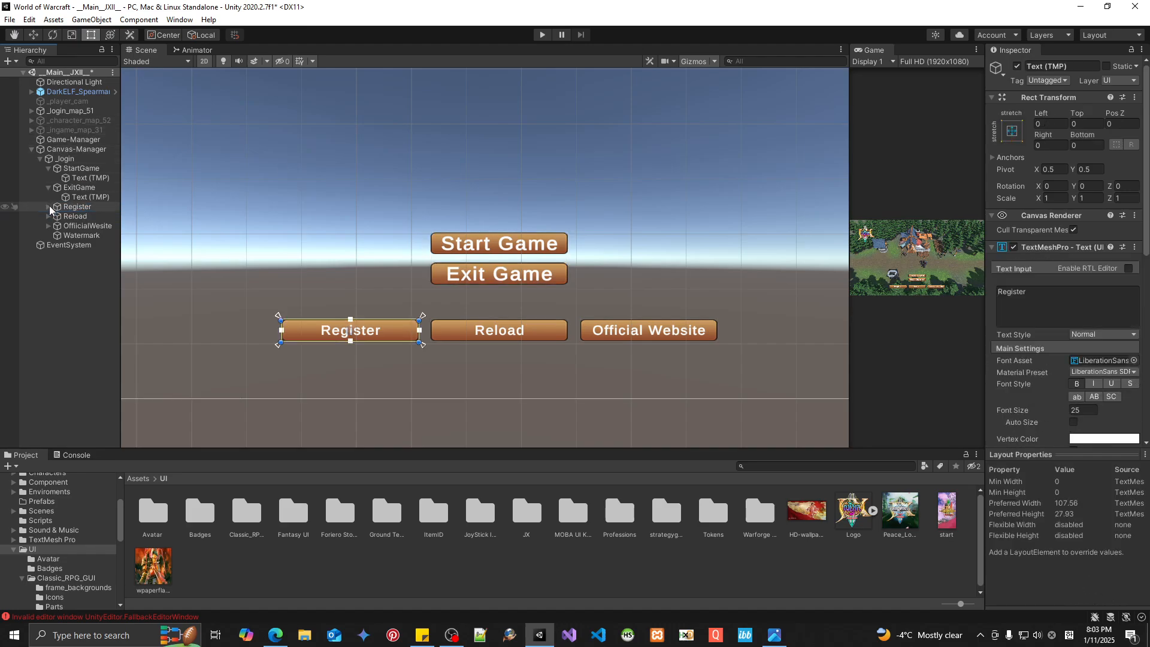
# Step: Set the font size of the StartGame and ExitGame labels to 30 and preview the login screen in Play mode
pyautogui.click(90, 177)
pyautogui.keyDown('ctrl'); pyautogui.click(90, 197); pyautogui.keyUp('ctrl')
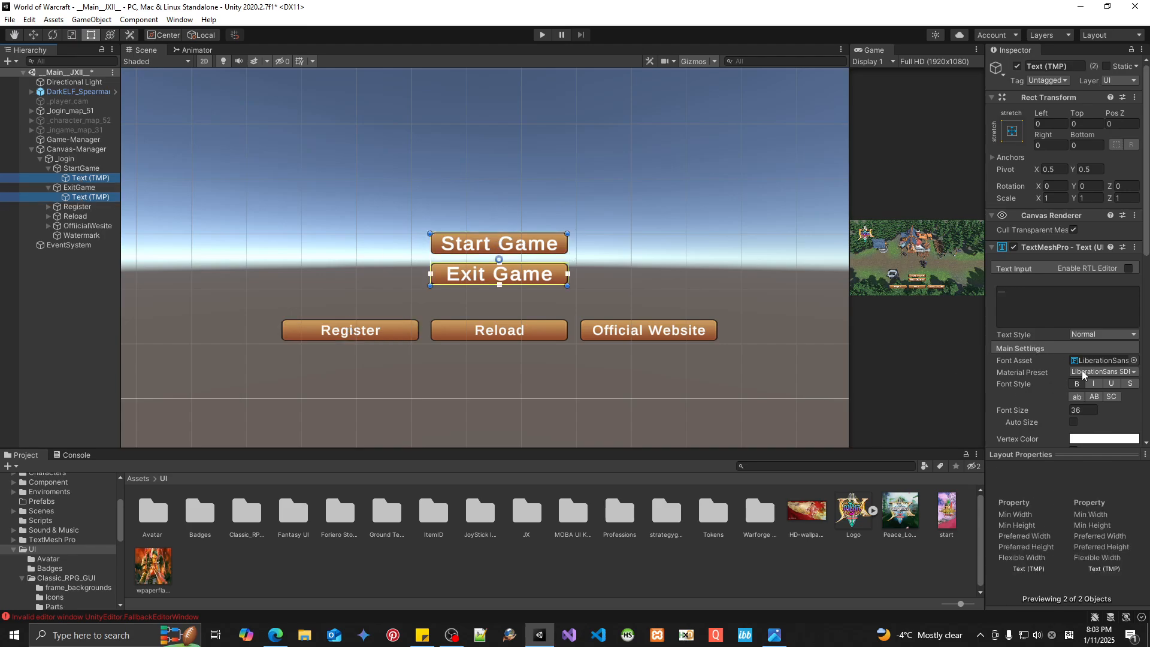
pyautogui.click(1083, 410)
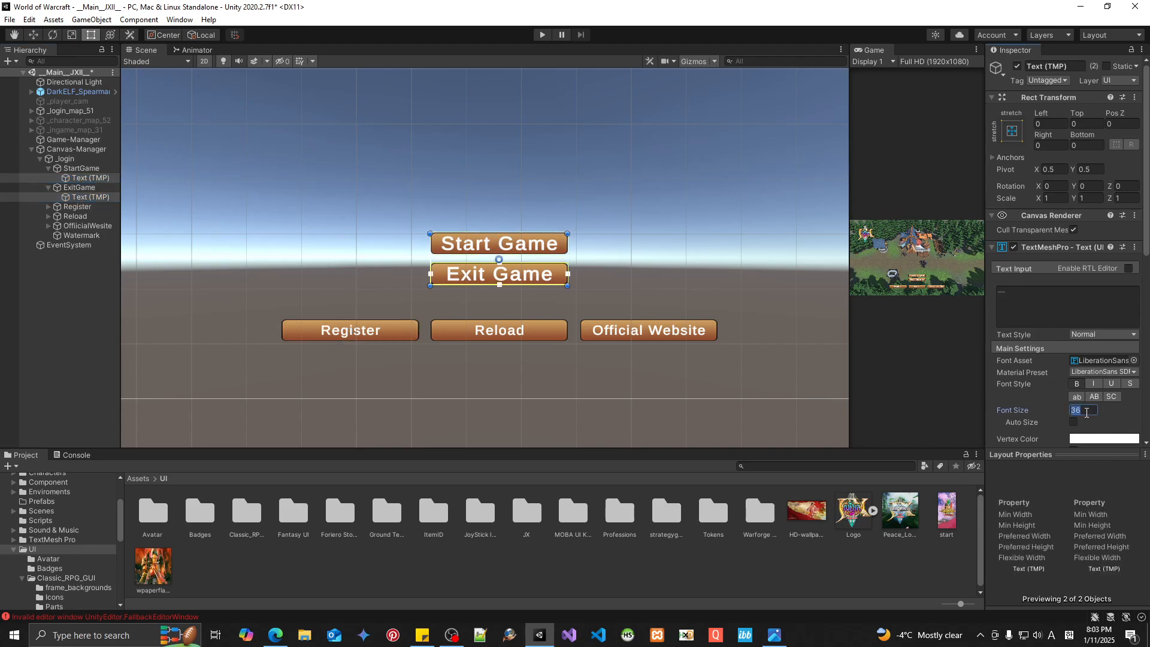
pyautogui.write('30')
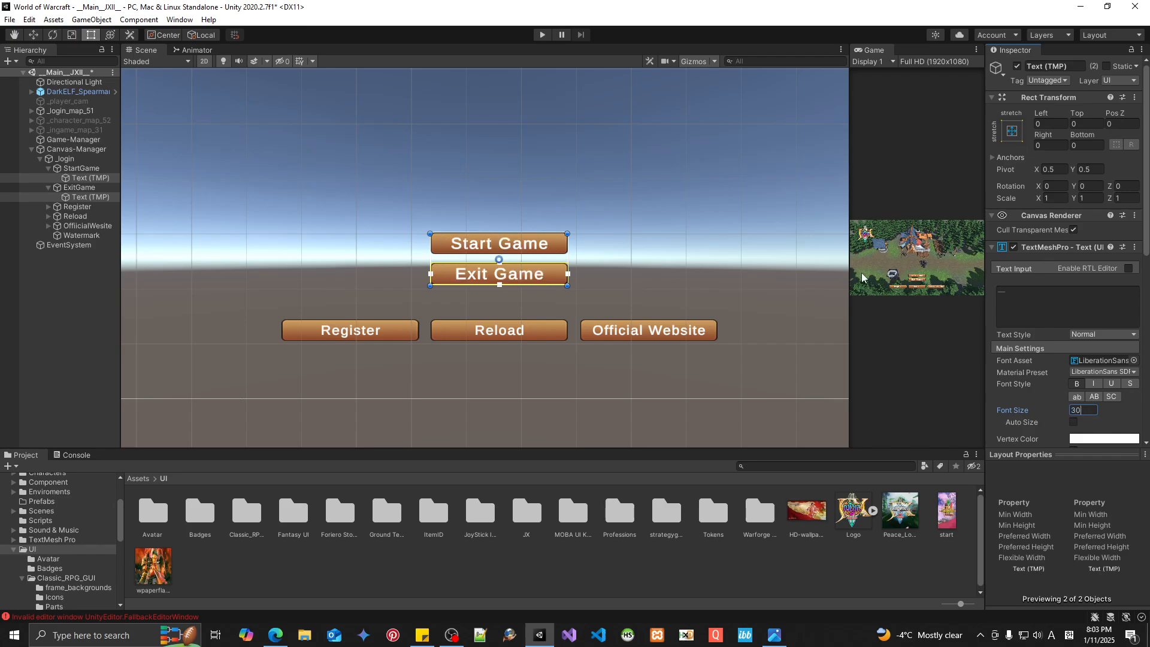
pyautogui.click(542, 35)
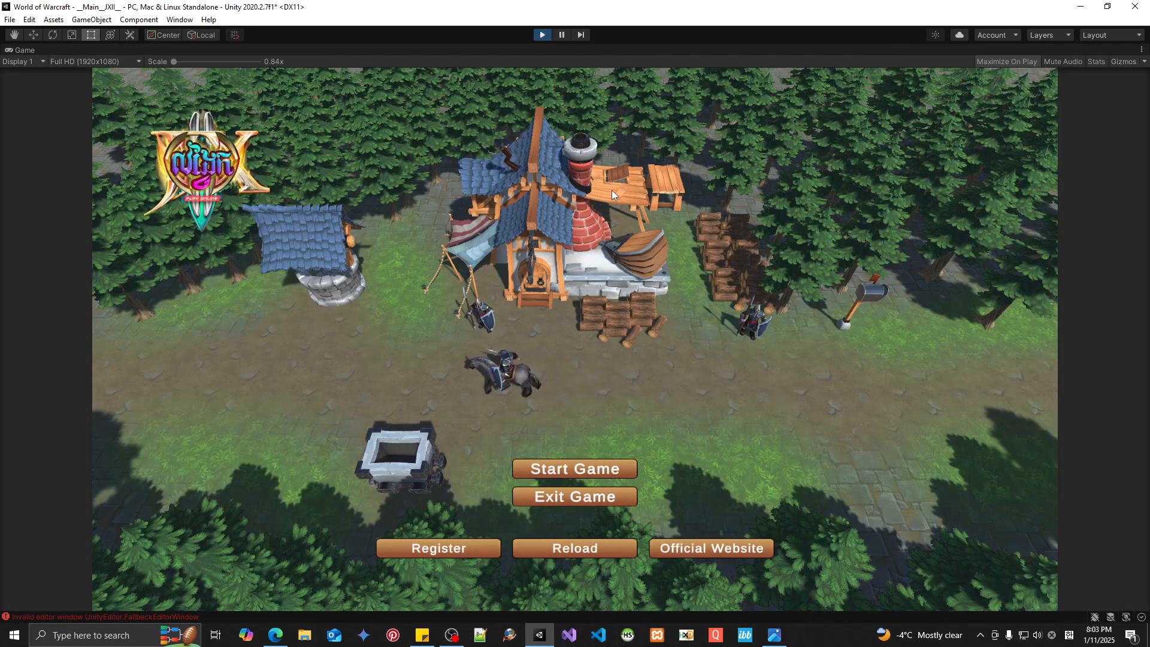
pyautogui.click(541, 35)
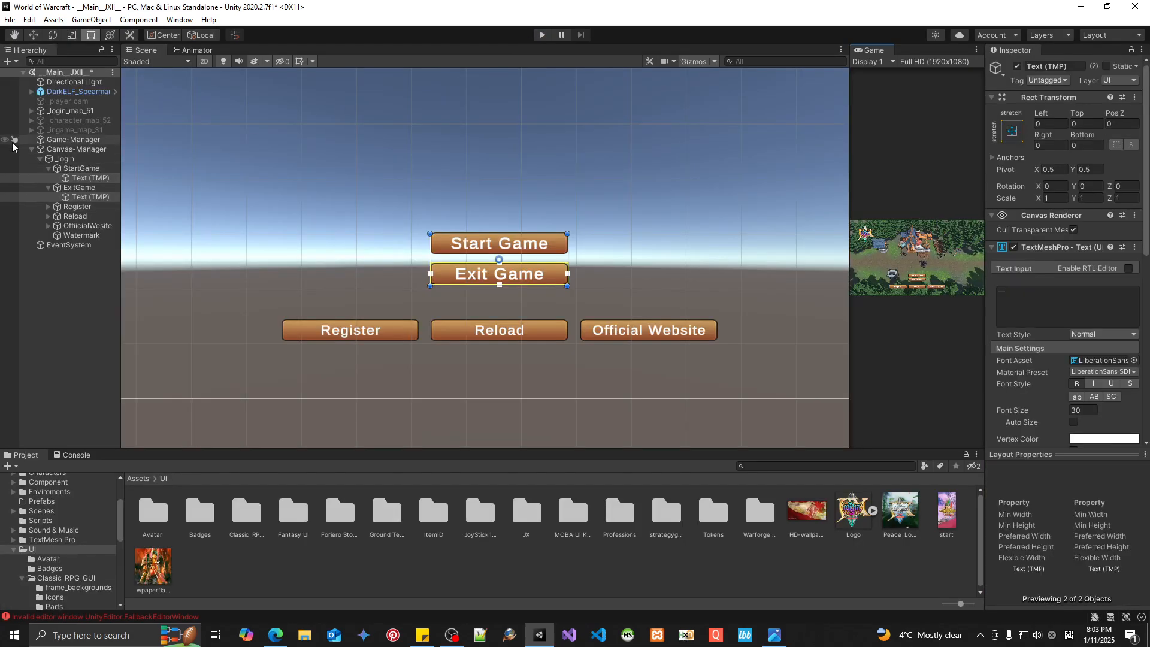
# Step: Set the vertex color of the Register, Reload and Official Website labels to bright green 76FF00 and preview it in Play mode
pyautogui.click(88, 177)
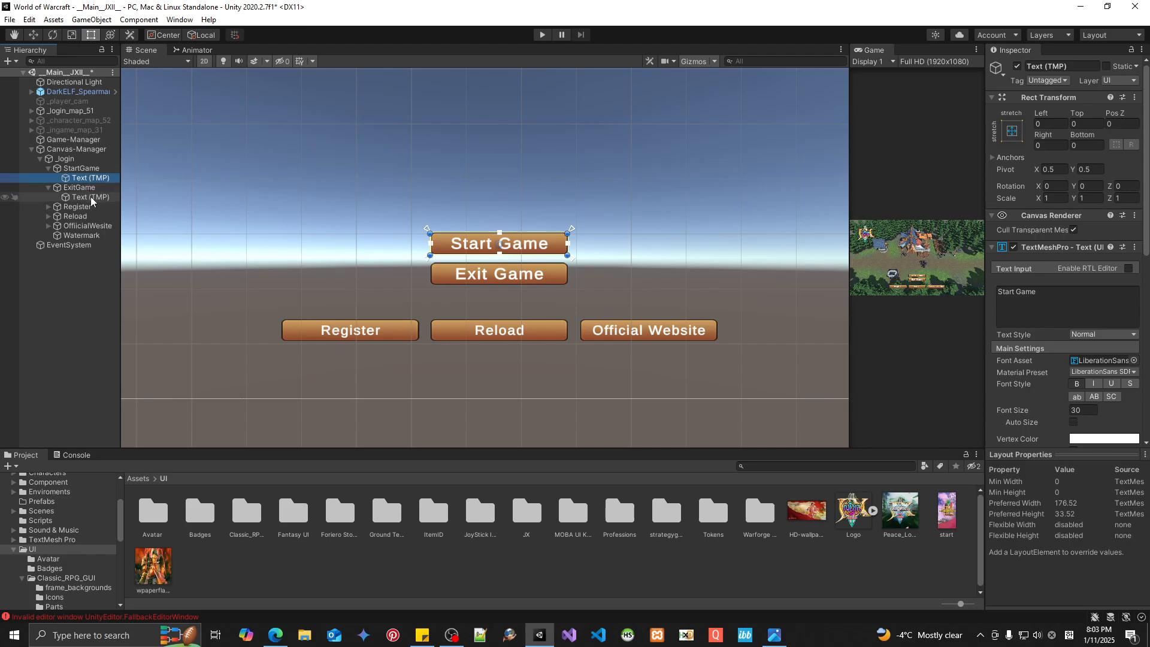
pyautogui.click(90, 196)
pyautogui.click(48, 207)
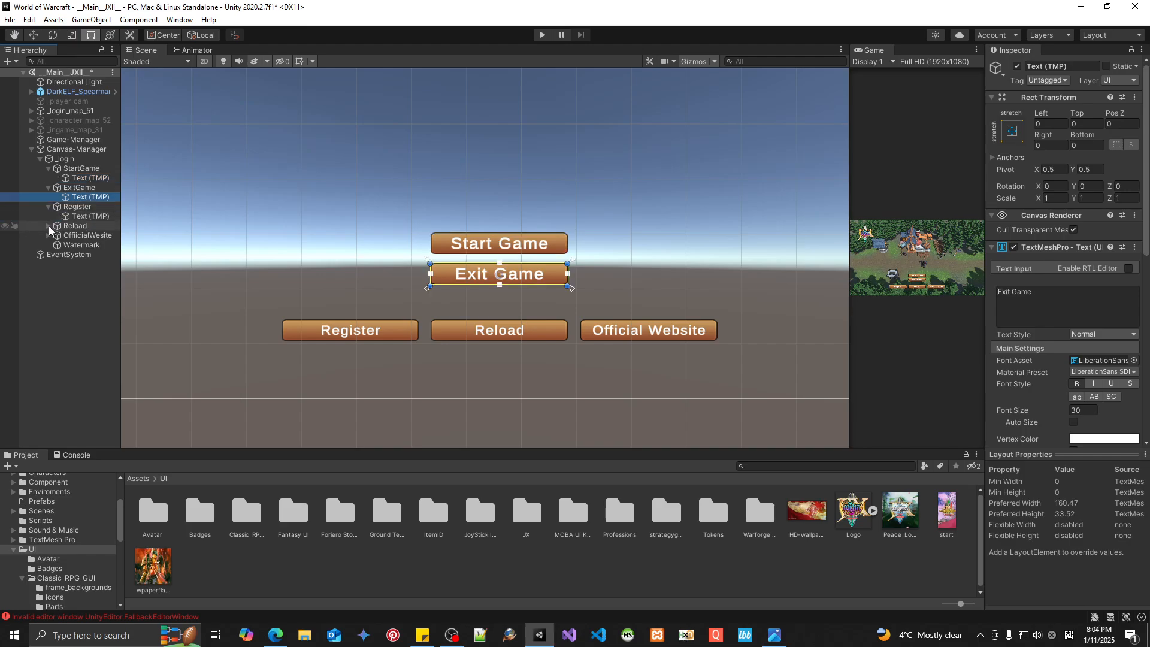
pyautogui.click(48, 226)
pyautogui.click(48, 245)
pyautogui.click(90, 215)
pyautogui.keyDown('ctrl'); pyautogui.click(89, 236); pyautogui.keyUp('ctrl')
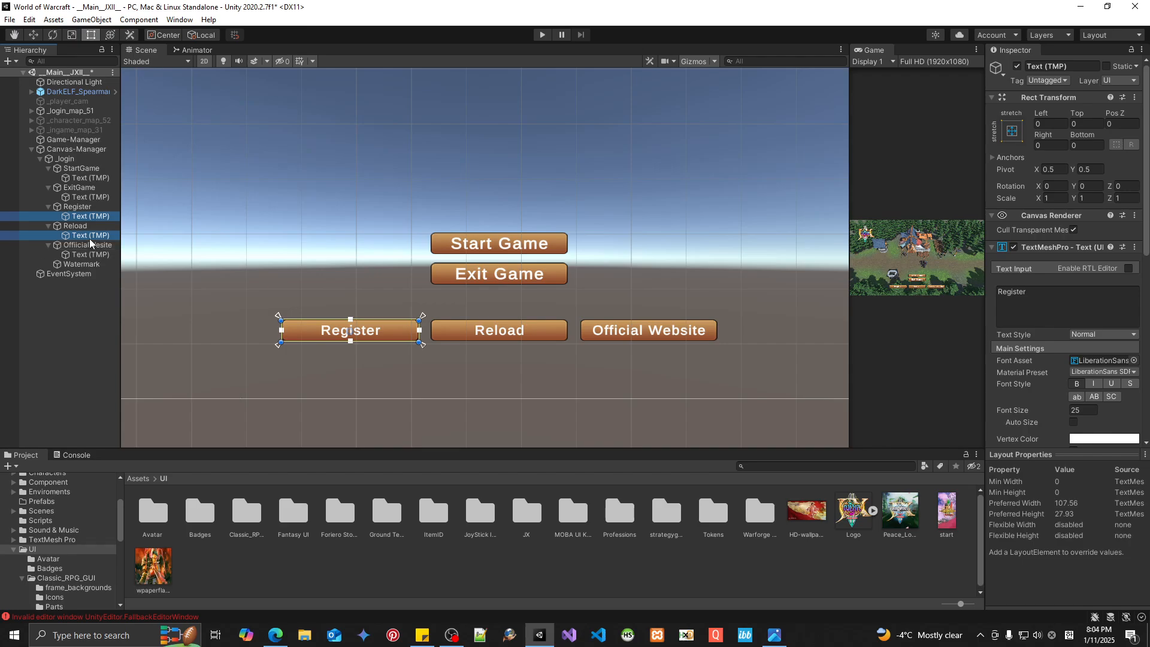
pyautogui.keyDown('ctrl'); pyautogui.click(90, 255); pyautogui.keyUp('ctrl')
pyautogui.click(1092, 453)
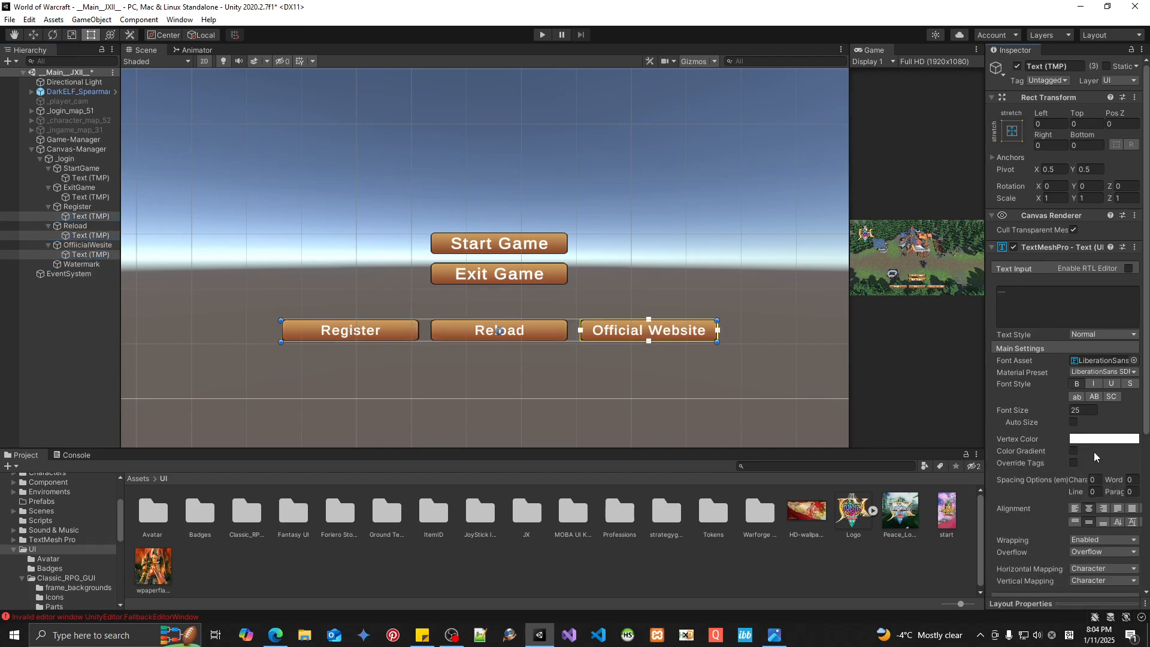
pyautogui.click(1092, 440)
pyautogui.click(1037, 384)
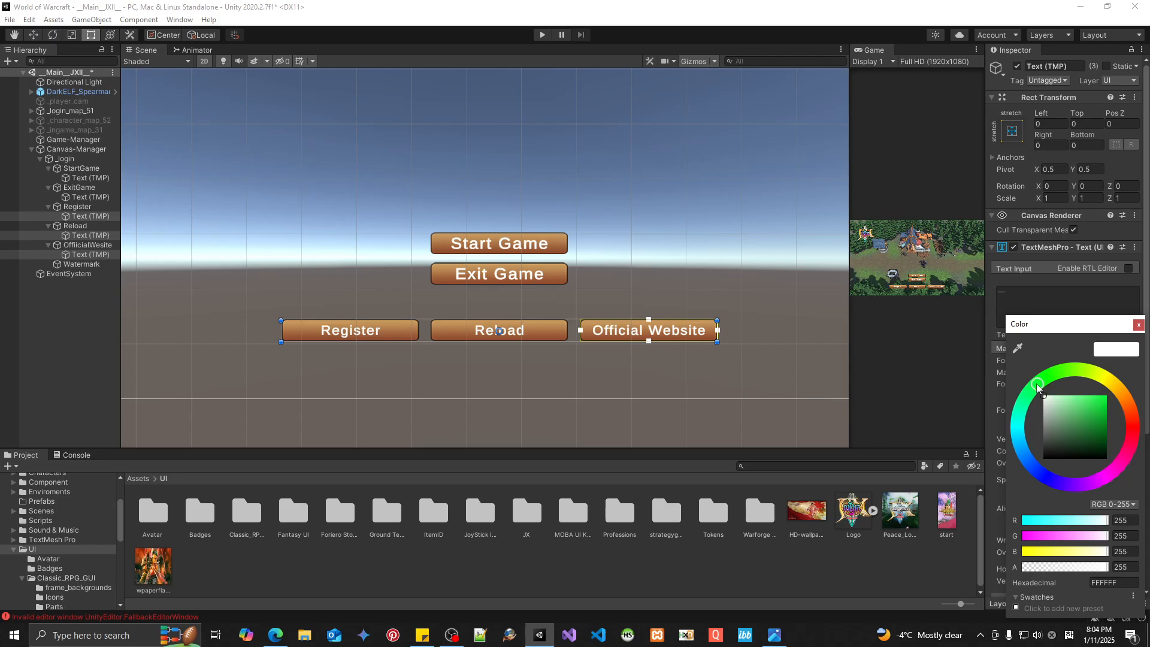
pyautogui.click(1106, 396)
pyautogui.moveTo(1053, 381); pyautogui.dragTo(1075, 381)
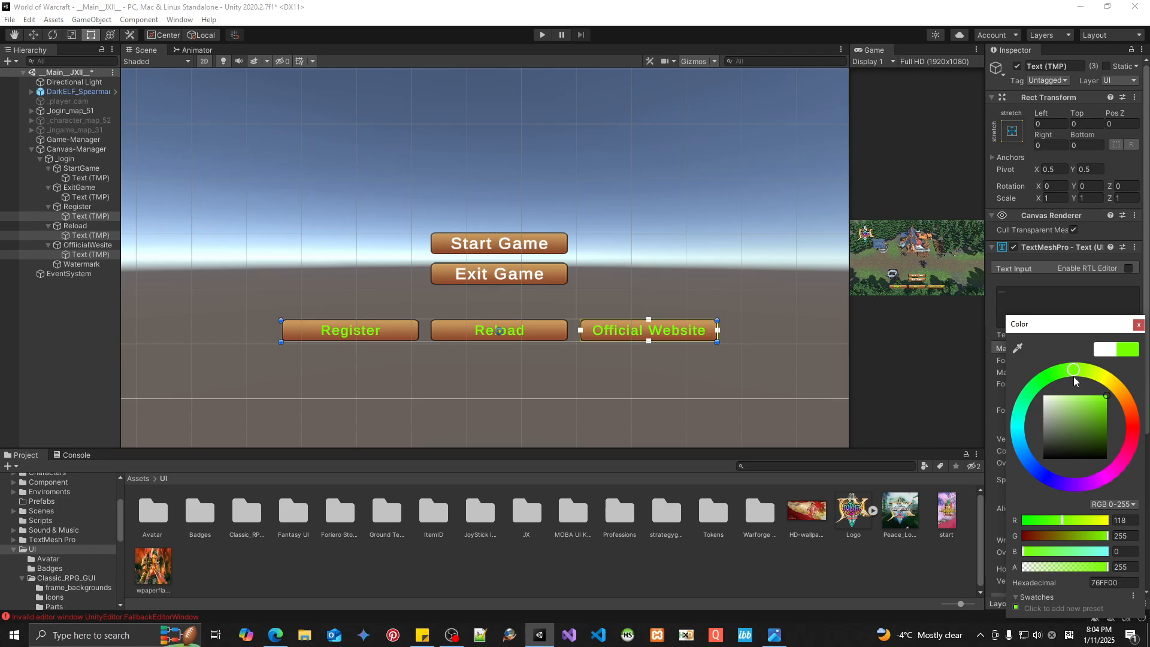
pyautogui.click(1138, 325)
pyautogui.click(542, 35)
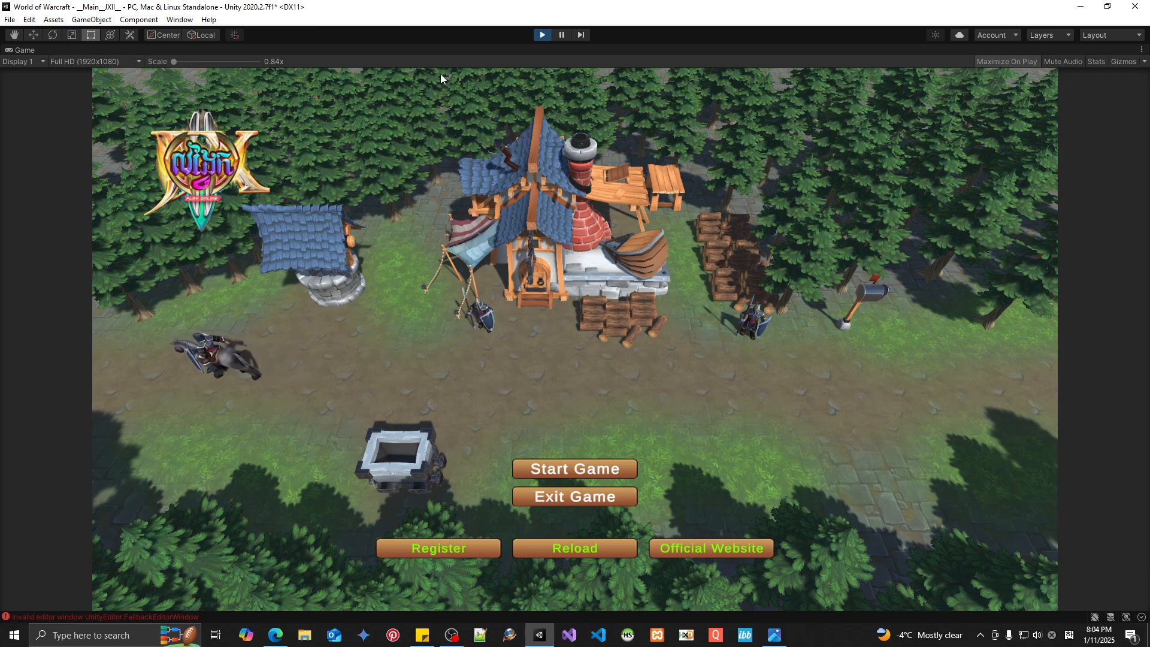
pyautogui.click(542, 35)
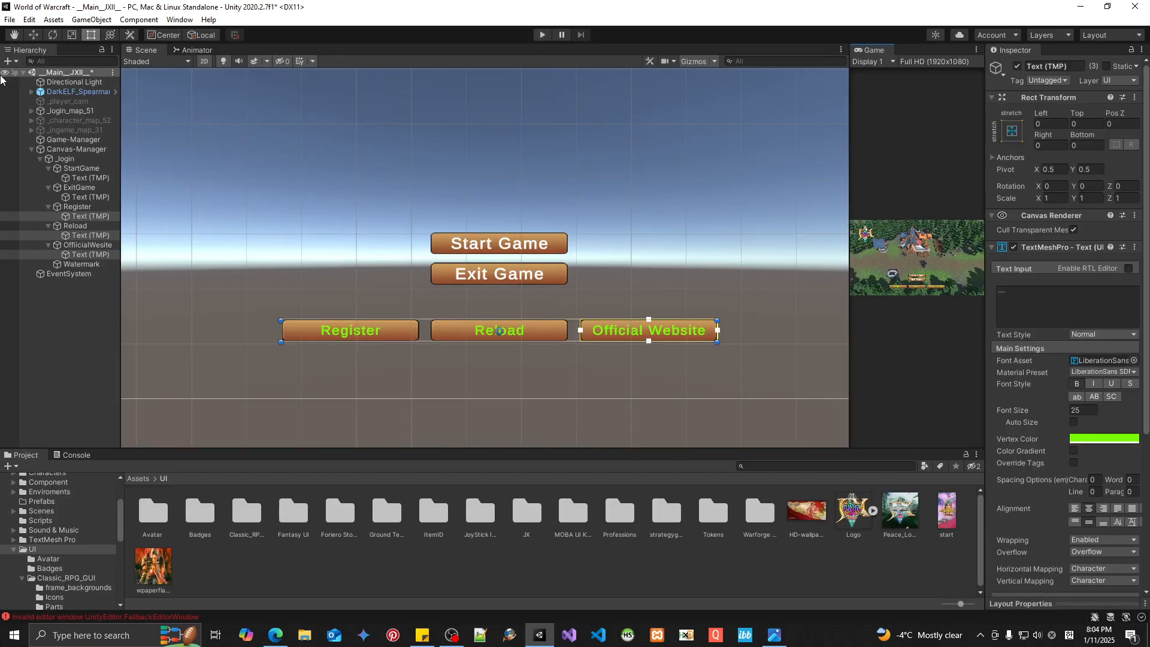
# Step: Save the scene and the project, and minimize the editor window
pyautogui.click(9, 19)
pyautogui.click(29, 78)
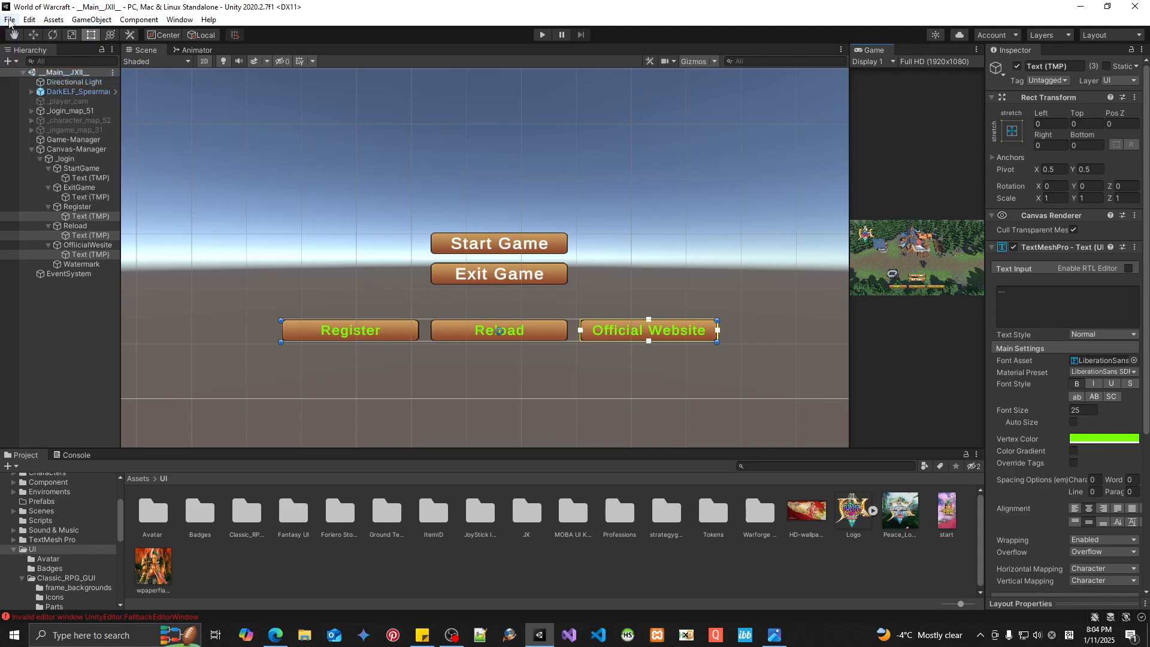
pyautogui.click(10, 20)
pyautogui.click(28, 148)
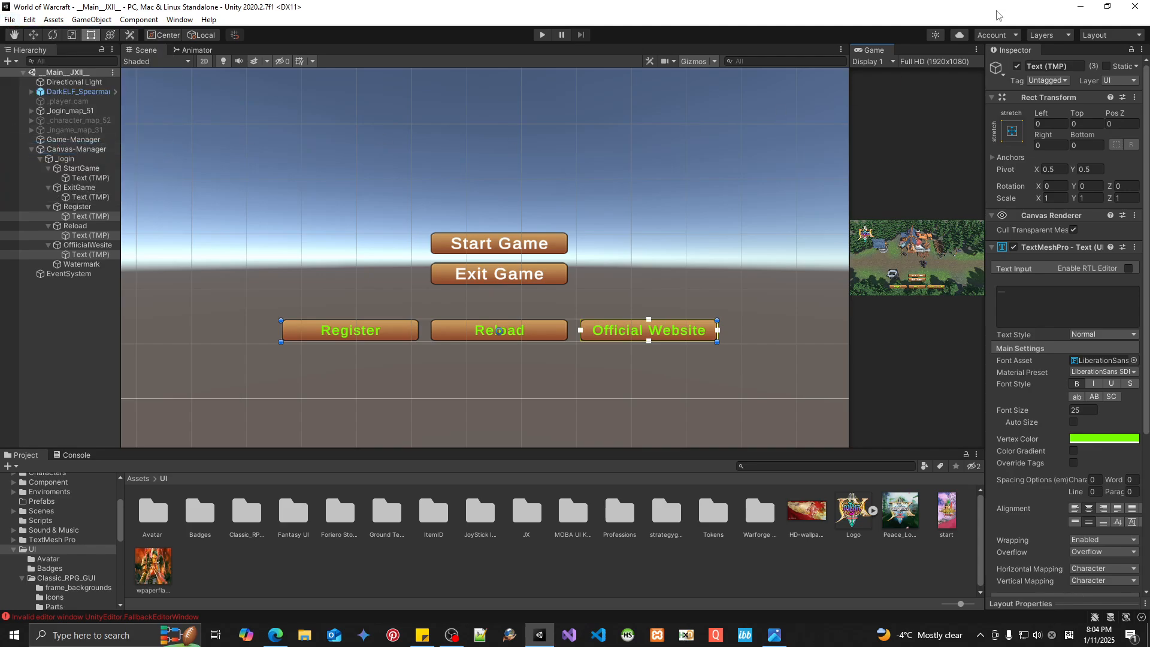
pyautogui.click(1079, 7)
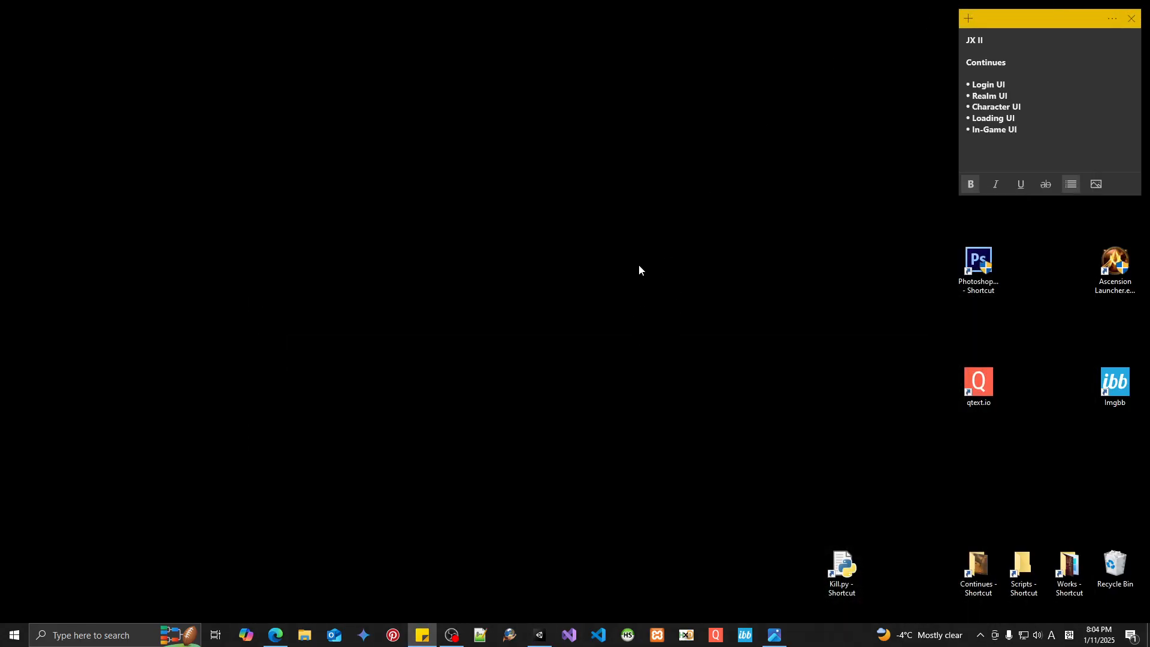